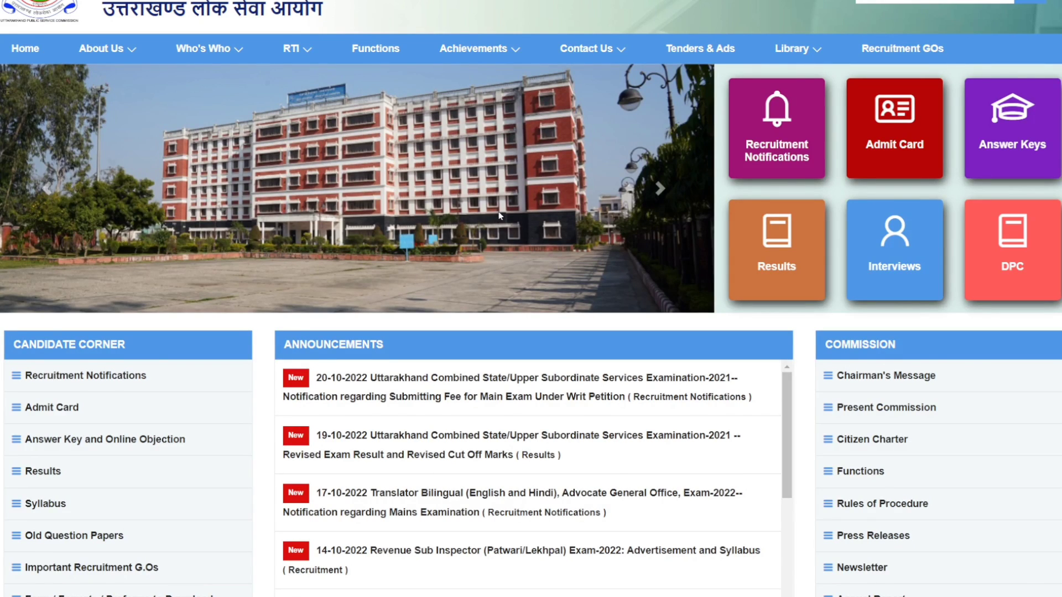
{"action": "scroll", "coordinate": [501, 210], "scroll_direction": "down", "scroll_amount": 1}
{"action": "scroll", "coordinate": [497, 299], "scroll_direction": "up", "scroll_amount": 1}
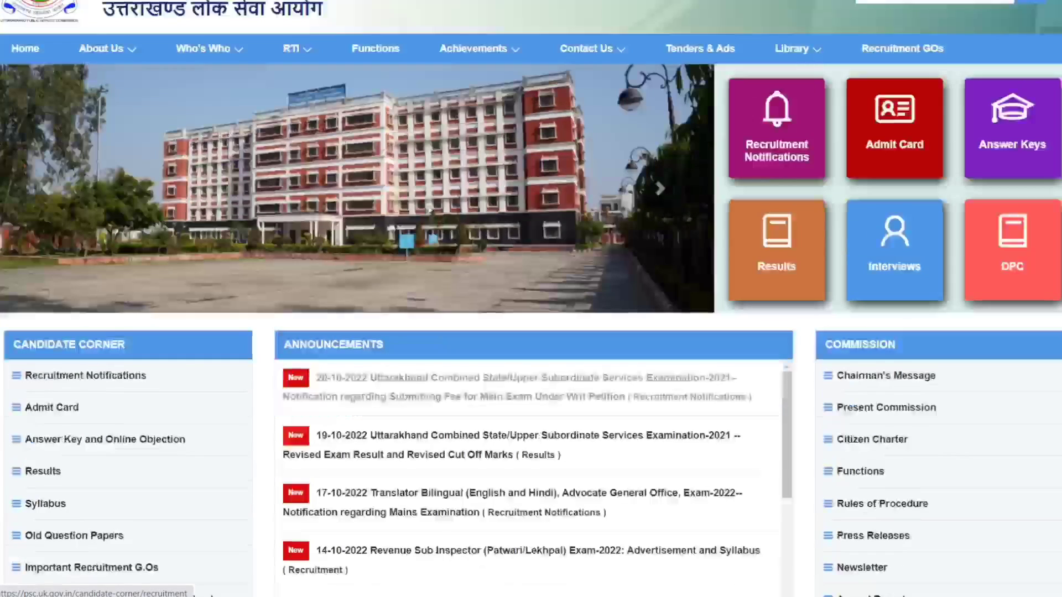
{"action": "scroll", "coordinate": [539, 194], "scroll_direction": "up", "scroll_amount": 1}
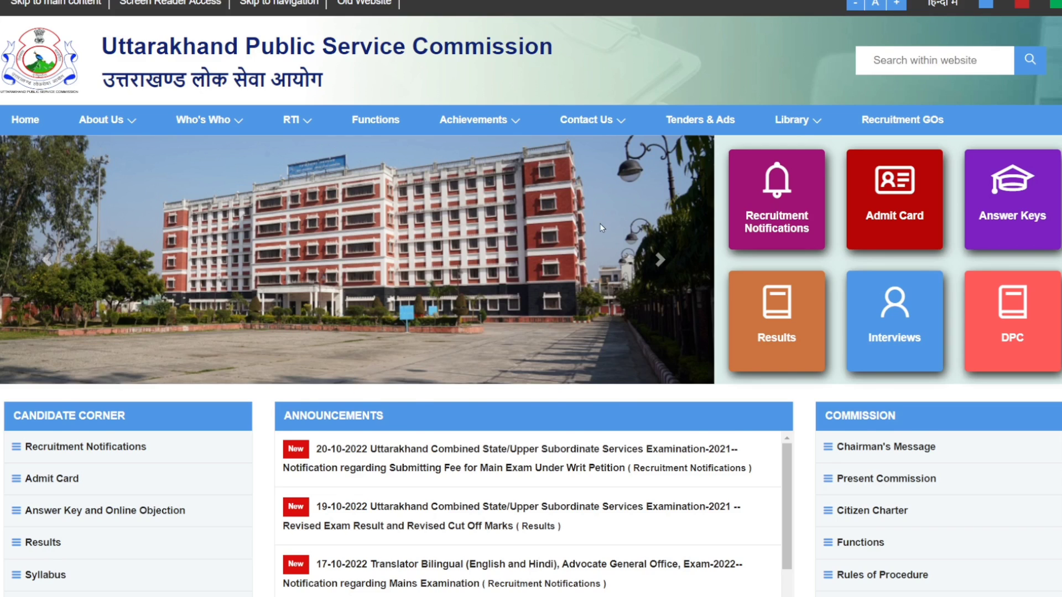
{"action": "scroll", "coordinate": [590, 225], "scroll_direction": "down", "scroll_amount": 1}
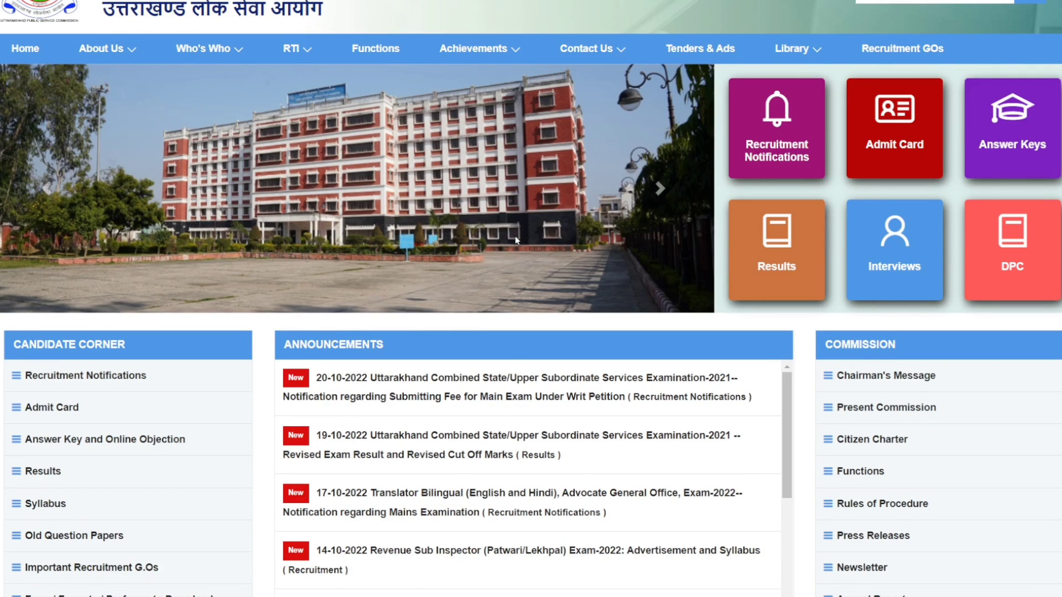
{"action": "scroll", "coordinate": [515, 240], "scroll_direction": "up", "scroll_amount": 1}
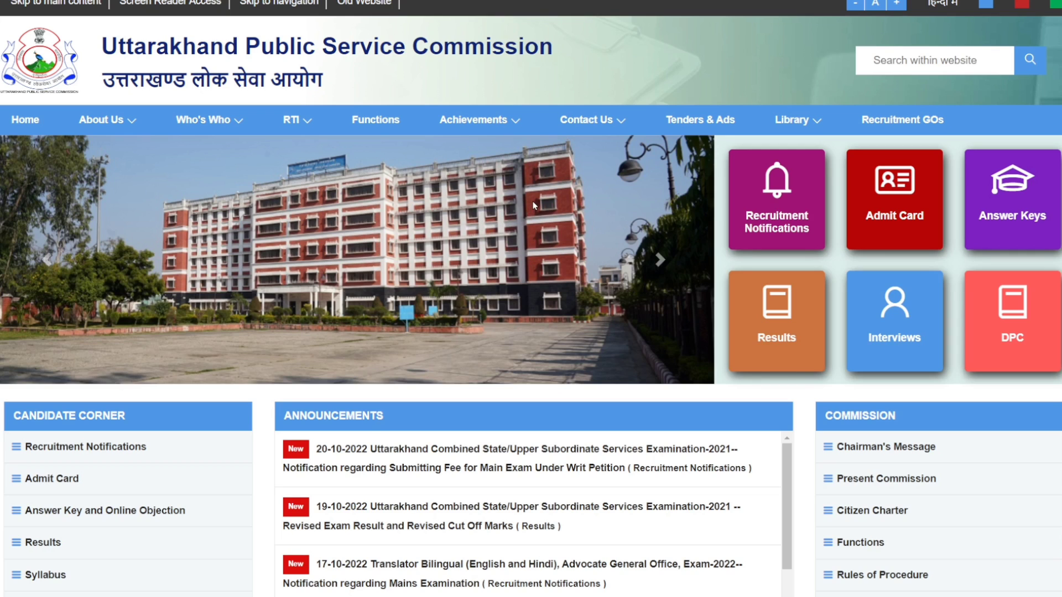
Step: Look over the announcements list on the commission's home page
{"action": "scroll", "coordinate": [534, 205], "scroll_direction": "down", "scroll_amount": 1}
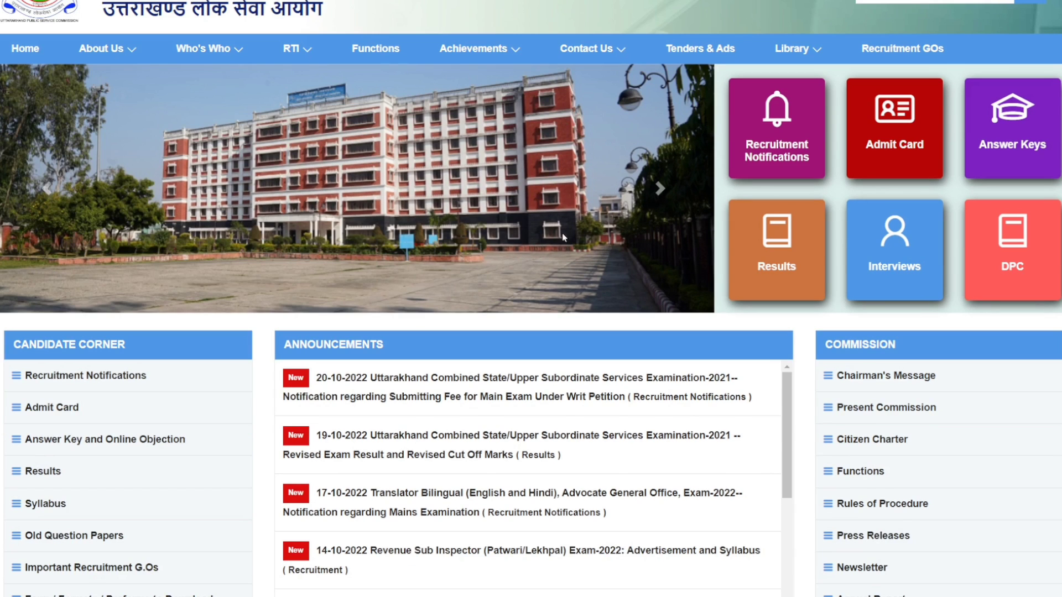
{"action": "scroll", "coordinate": [477, 248], "scroll_direction": "down", "scroll_amount": 1}
{"action": "scroll", "coordinate": [420, 246], "scroll_direction": "down", "scroll_amount": 3}
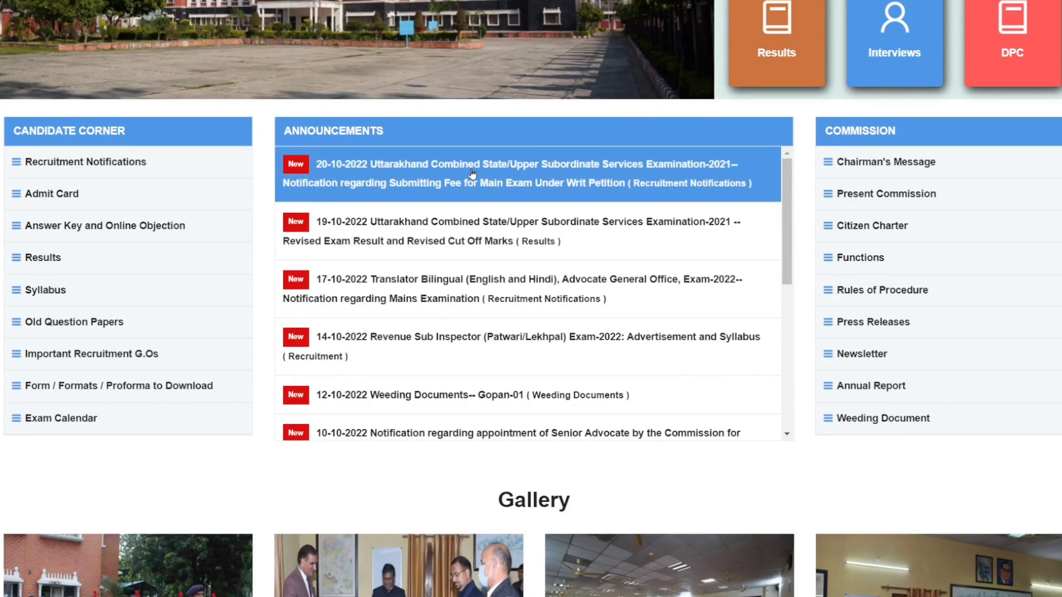
{"action": "scroll", "coordinate": [459, 178], "scroll_direction": "up", "scroll_amount": 3}
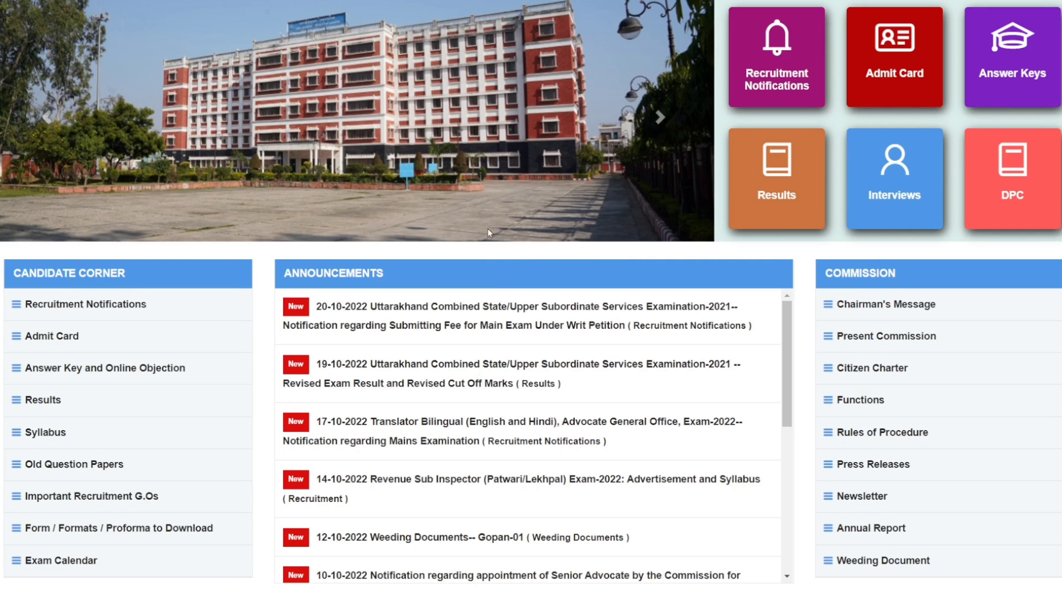
{"action": "scroll", "coordinate": [502, 235], "scroll_direction": "down", "scroll_amount": 1}
{"action": "scroll", "coordinate": [439, 224], "scroll_direction": "up", "scroll_amount": 4}
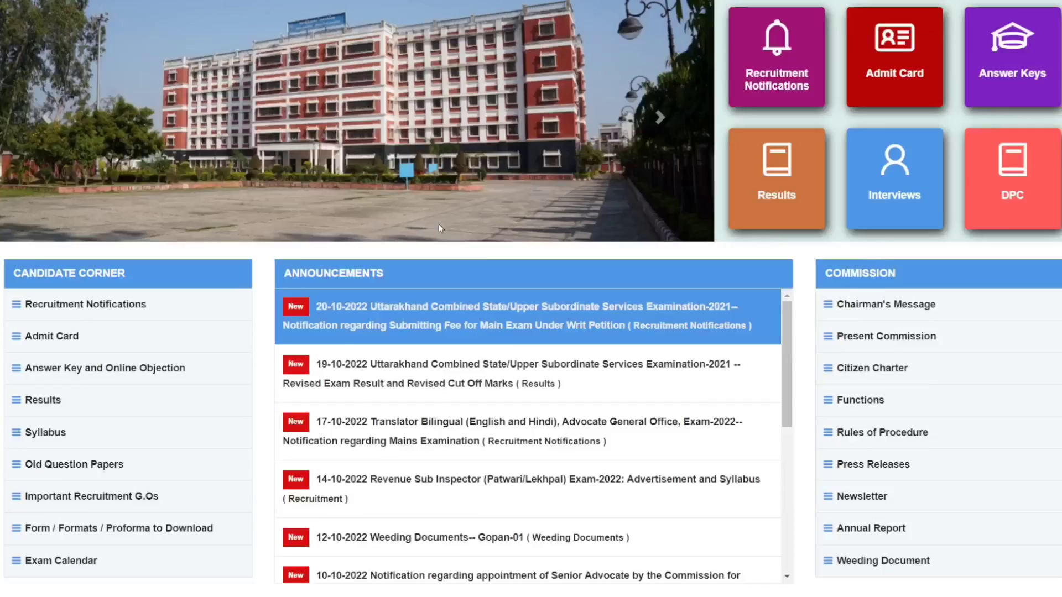
{"action": "mouse_move", "coordinate": [475, 175]}
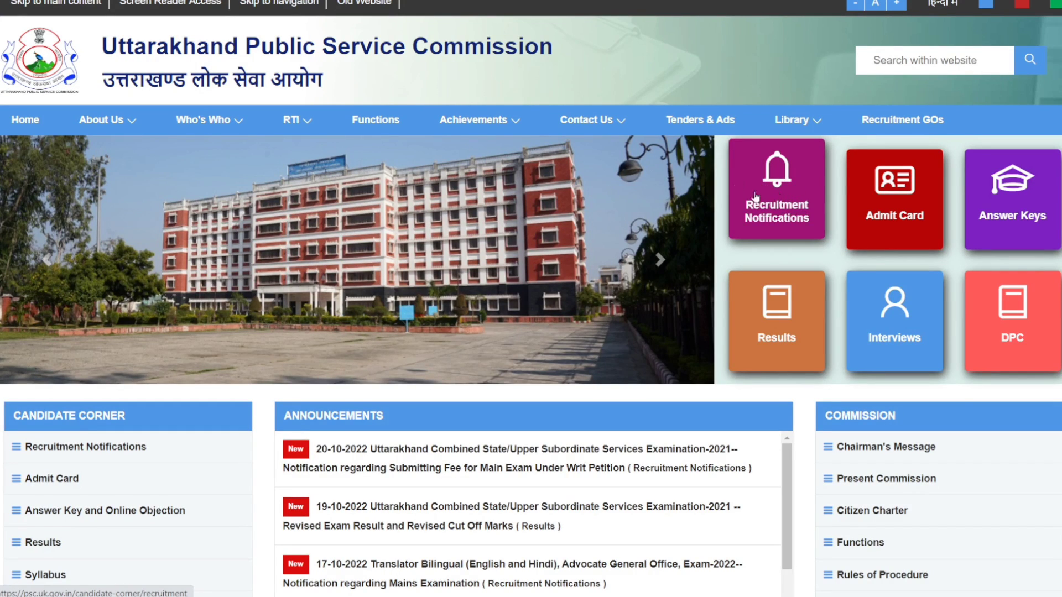
Step: Open the recruitment notifications and follow the application link for the Revenue Sub Inspector (Patwari/Lekhpal) Exam-2022
{"action": "left_click", "coordinate": [786, 176]}
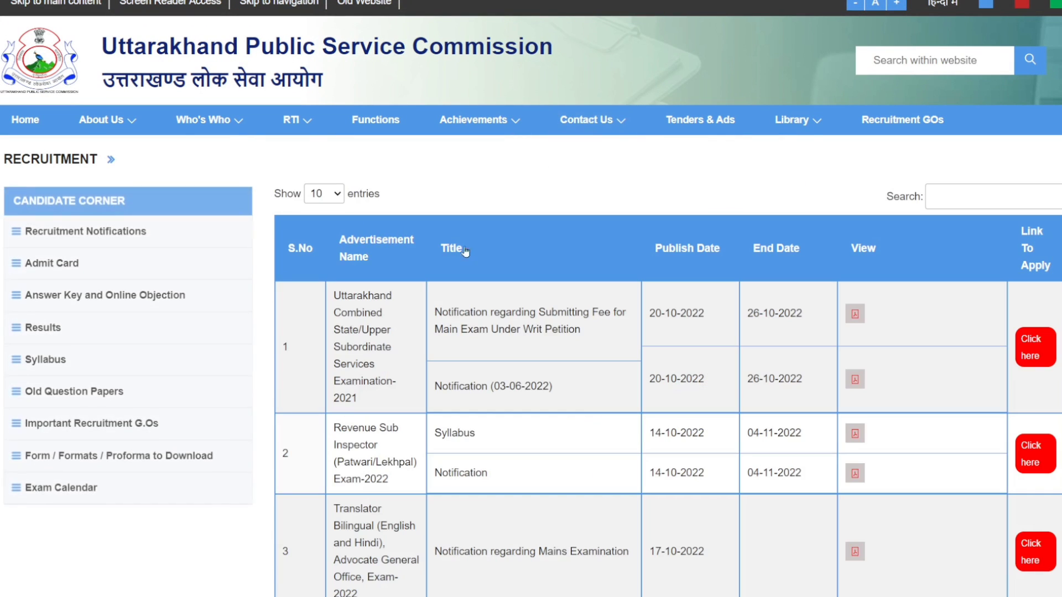
{"action": "scroll", "coordinate": [387, 246], "scroll_direction": "down", "scroll_amount": 1}
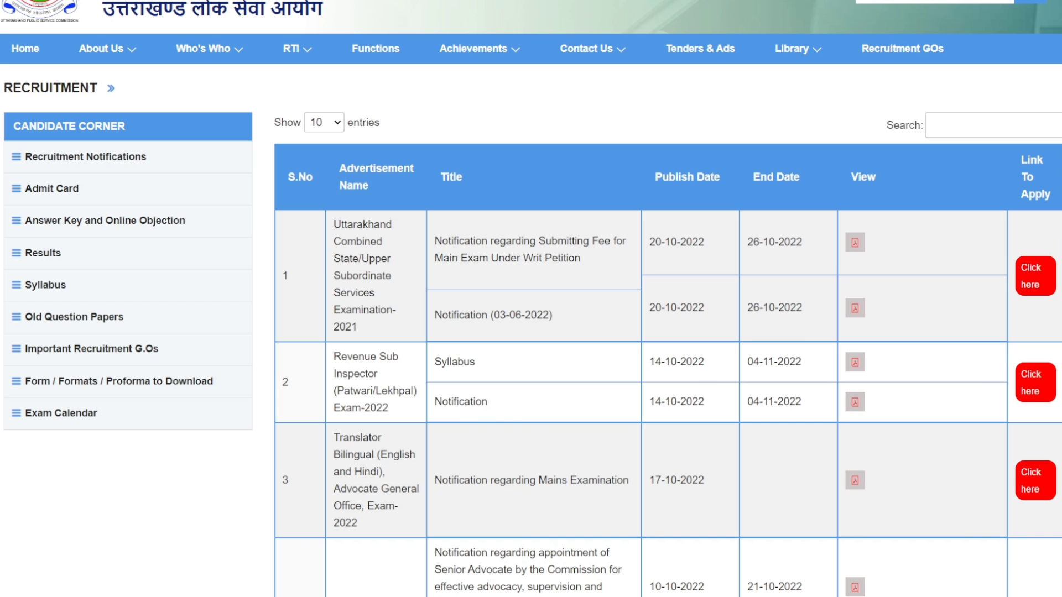
{"action": "left_click", "coordinate": [1030, 390]}
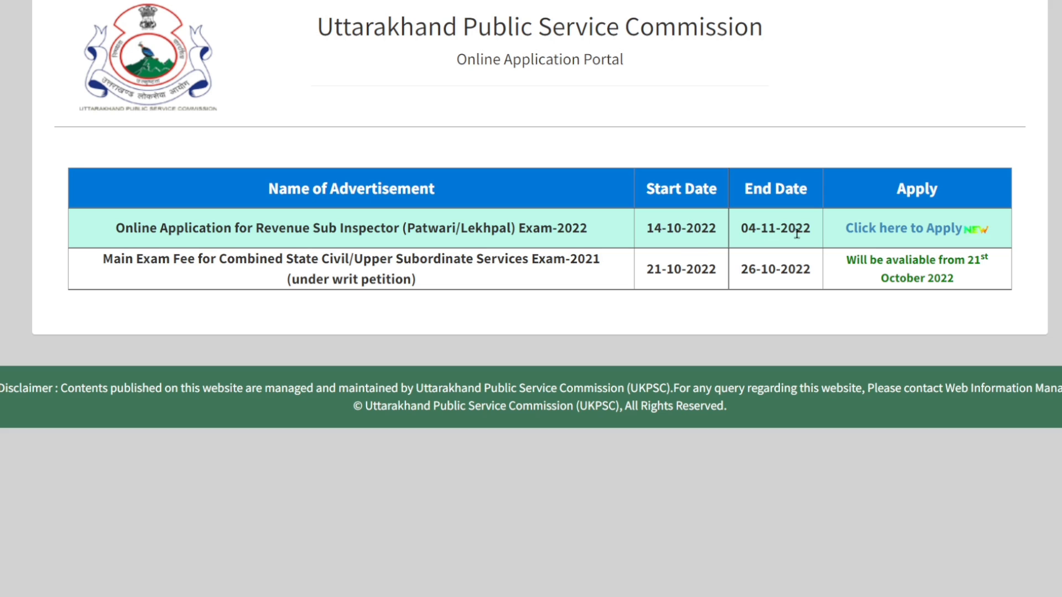
Step: Start the online application for the Revenue Sub Inspector Exam-2022 and continue past the instructions to the form
{"action": "left_click", "coordinate": [905, 229]}
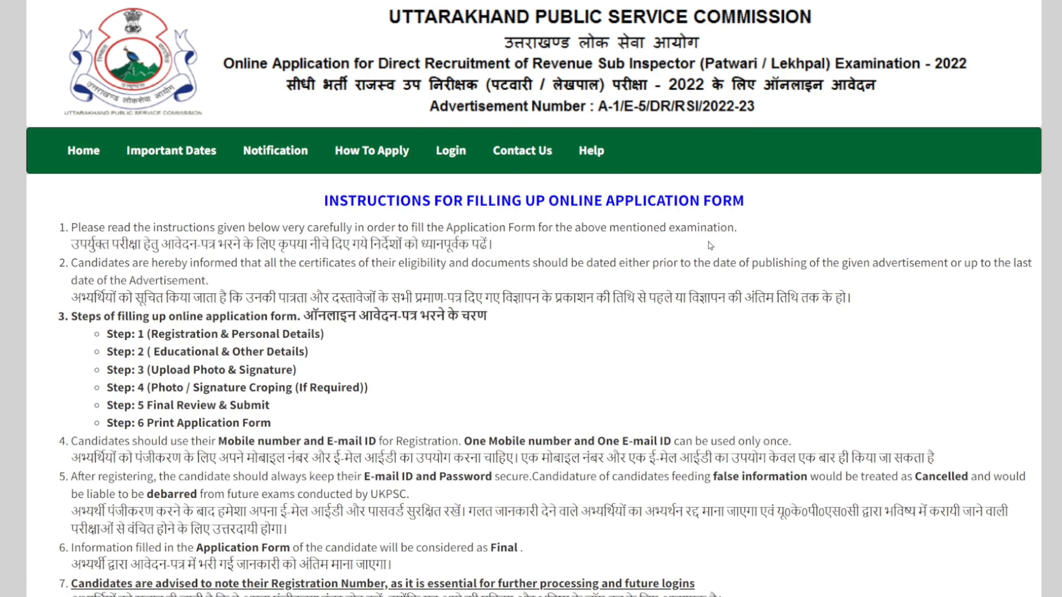
{"action": "scroll", "coordinate": [528, 453], "scroll_direction": "down", "scroll_amount": 10}
{"action": "left_click", "coordinate": [540, 441]}
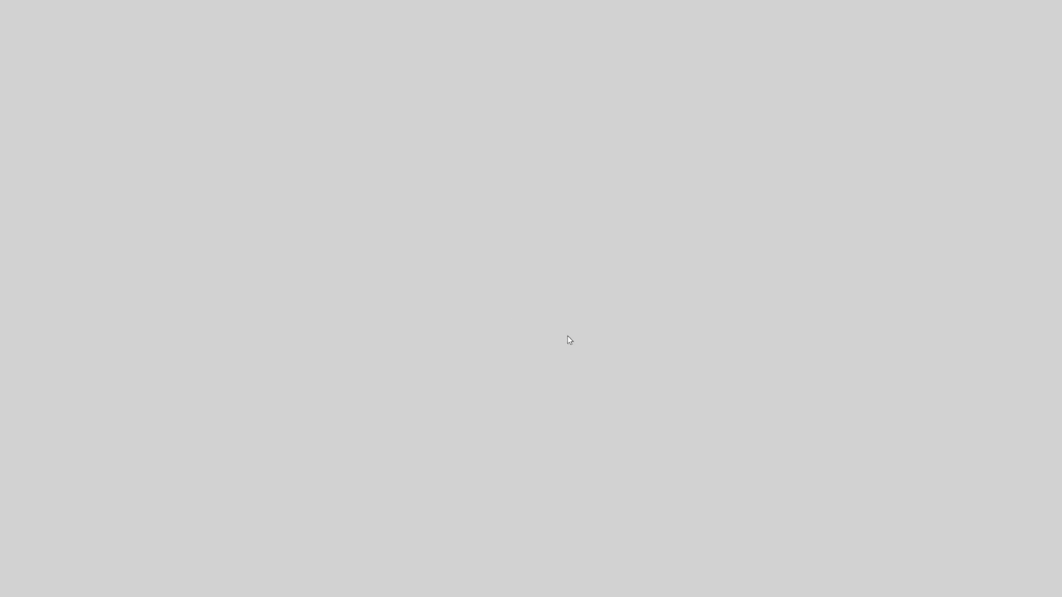
Step: Examine the candidate's, father's and mother's name fields in the Personal Information section, leaving them blank
{"action": "scroll", "coordinate": [553, 204], "scroll_direction": "down", "scroll_amount": 2}
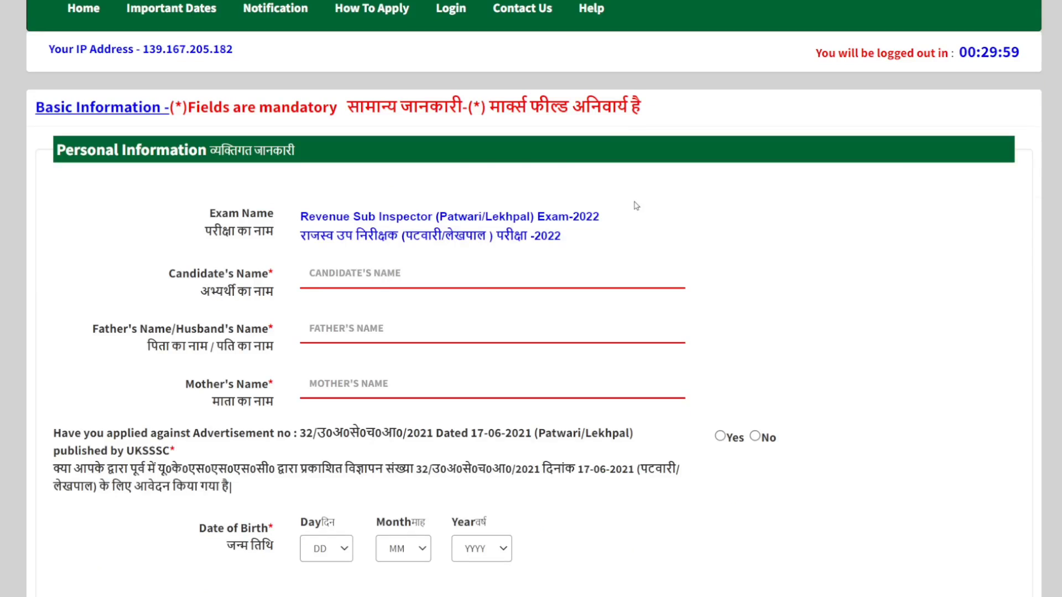
{"action": "scroll", "coordinate": [860, 135], "scroll_direction": "up", "scroll_amount": 1}
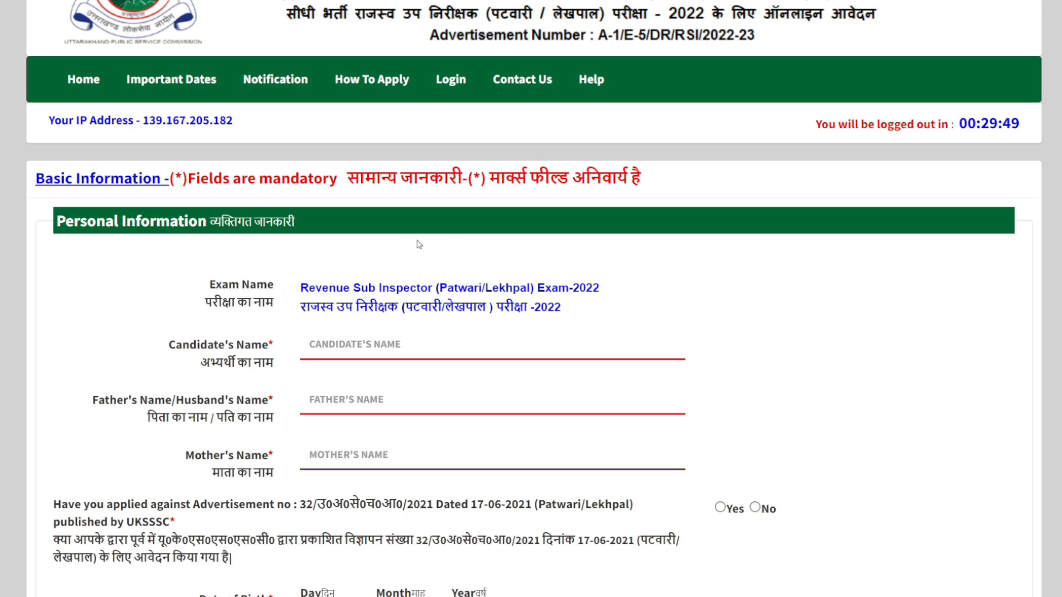
{"action": "scroll", "coordinate": [394, 232], "scroll_direction": "down", "scroll_amount": 3}
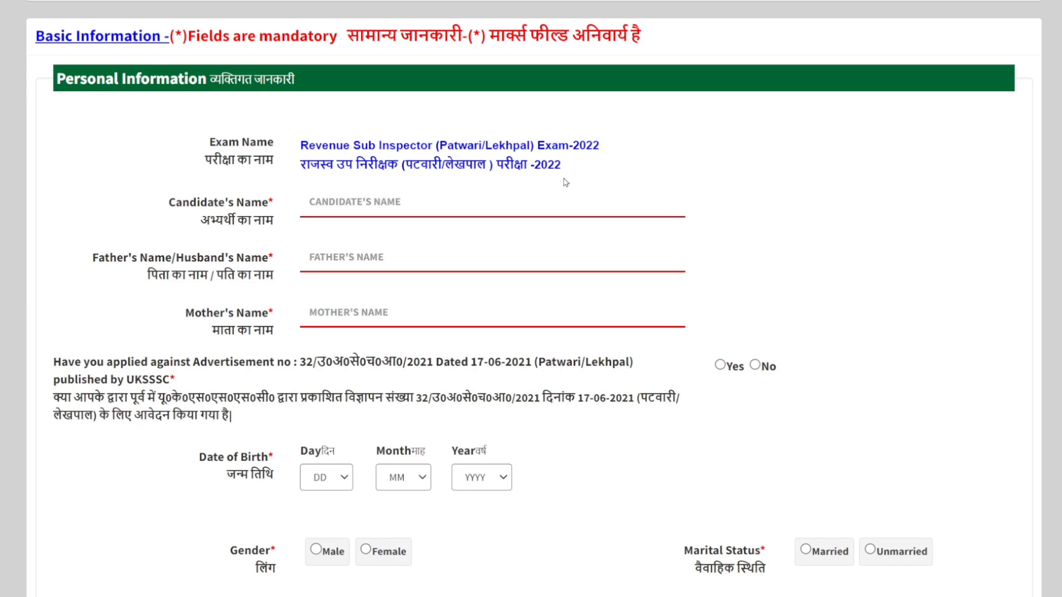
{"action": "left_click", "coordinate": [355, 202]}
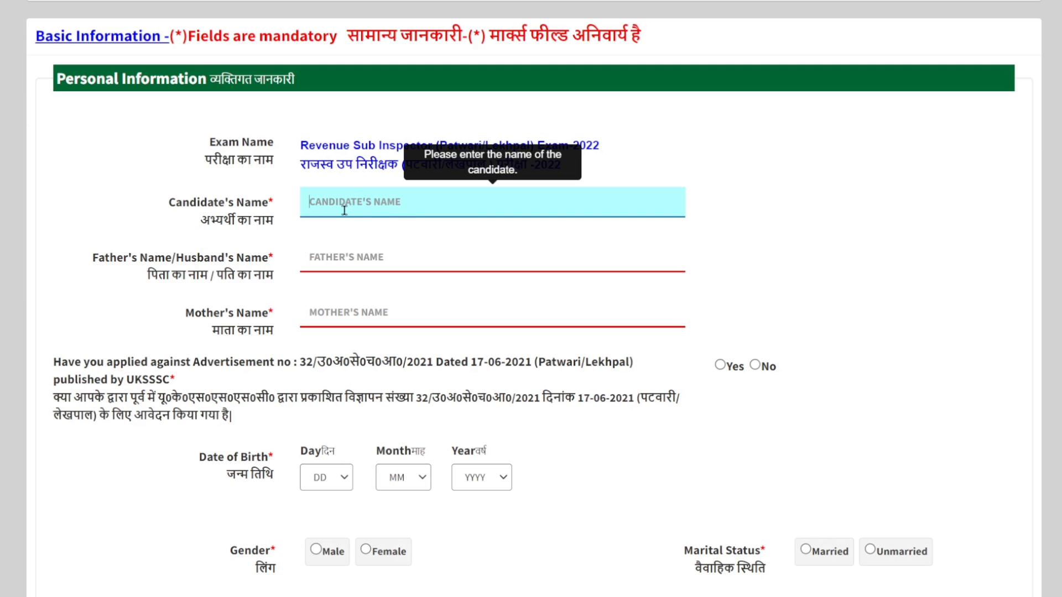
{"action": "left_click", "coordinate": [418, 256]}
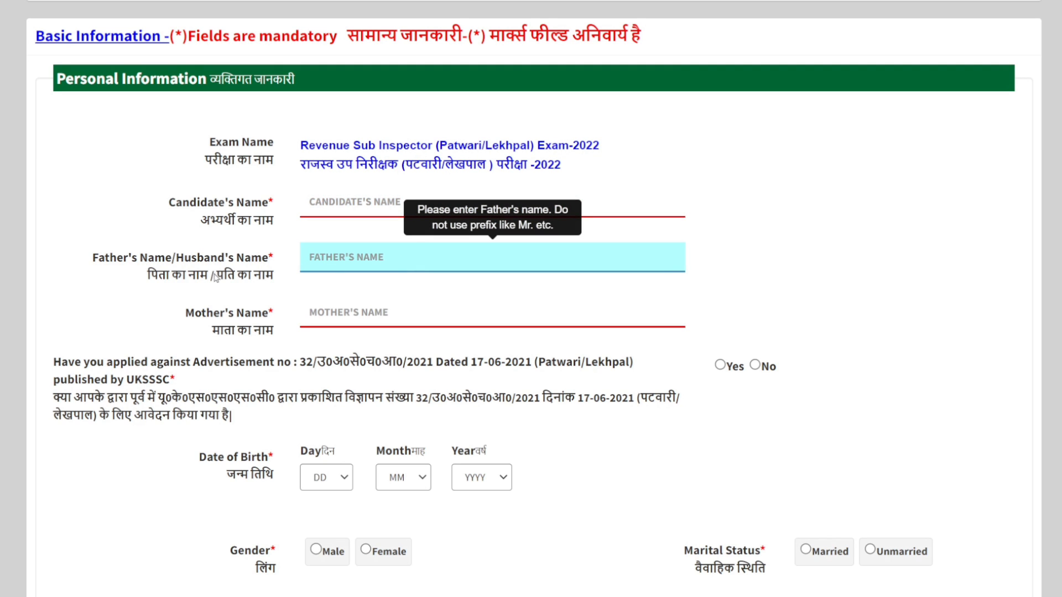
{"action": "scroll", "coordinate": [490, 273], "scroll_direction": "down", "scroll_amount": 1}
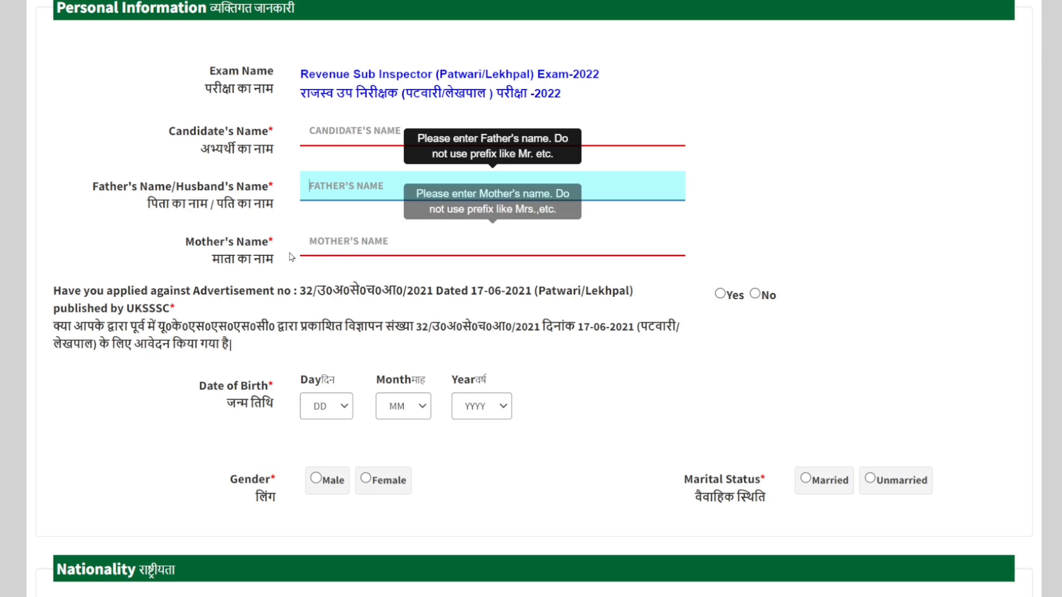
{"action": "left_click", "coordinate": [349, 252]}
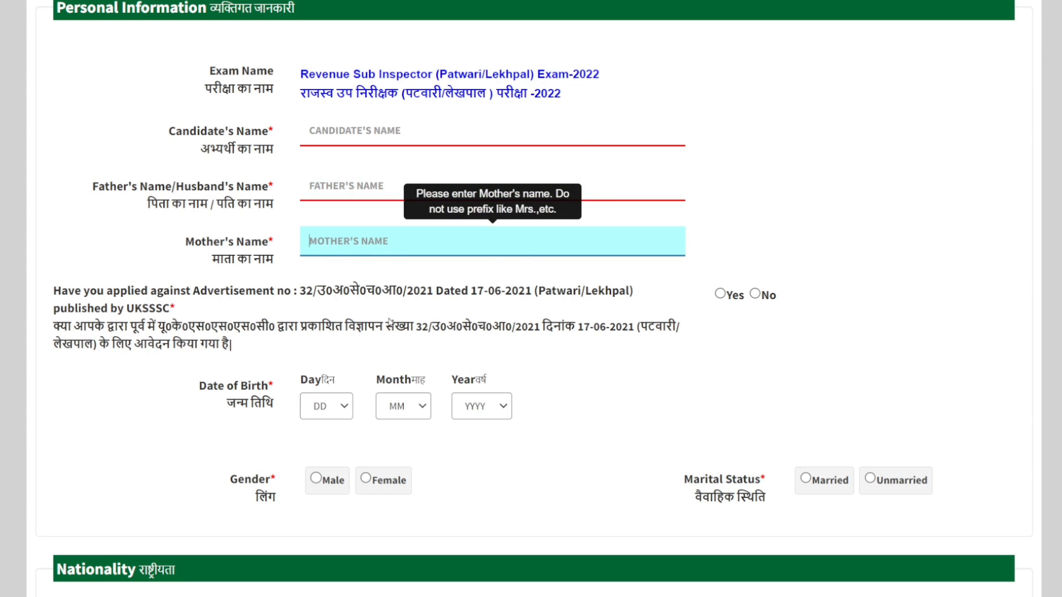
{"action": "scroll", "coordinate": [453, 299], "scroll_direction": "down", "scroll_amount": 1}
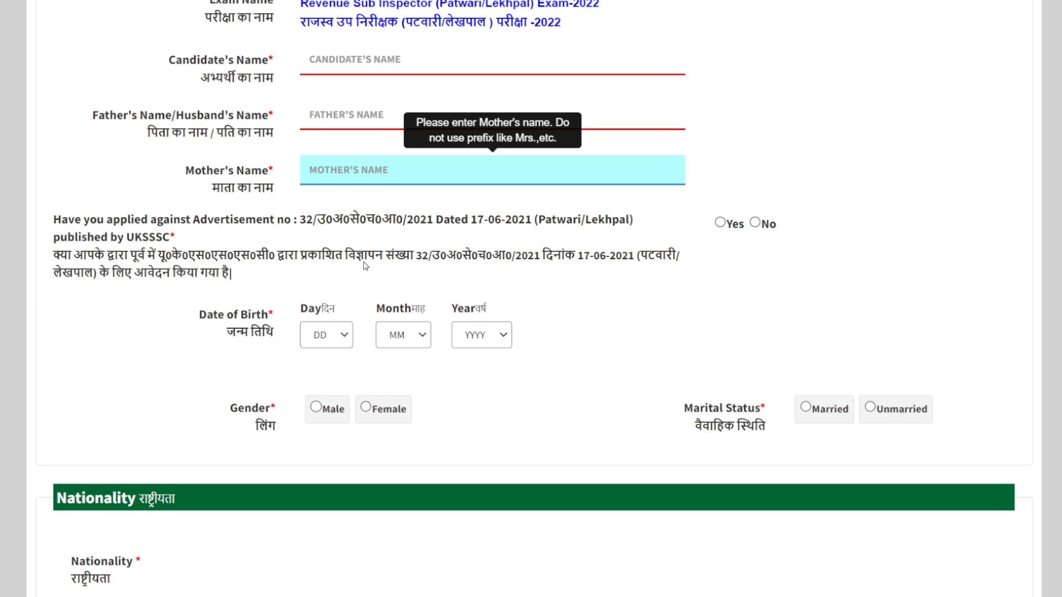
Step: Try the Yes and No answers about applying against the 2021 UKSSSC advertisement and check the UKSSSC application number field
{"action": "scroll", "coordinate": [569, 262], "scroll_direction": "down", "scroll_amount": 2}
{"action": "scroll", "coordinate": [531, 271], "scroll_direction": "up", "scroll_amount": 2}
{"action": "left_click", "coordinate": [718, 223]}
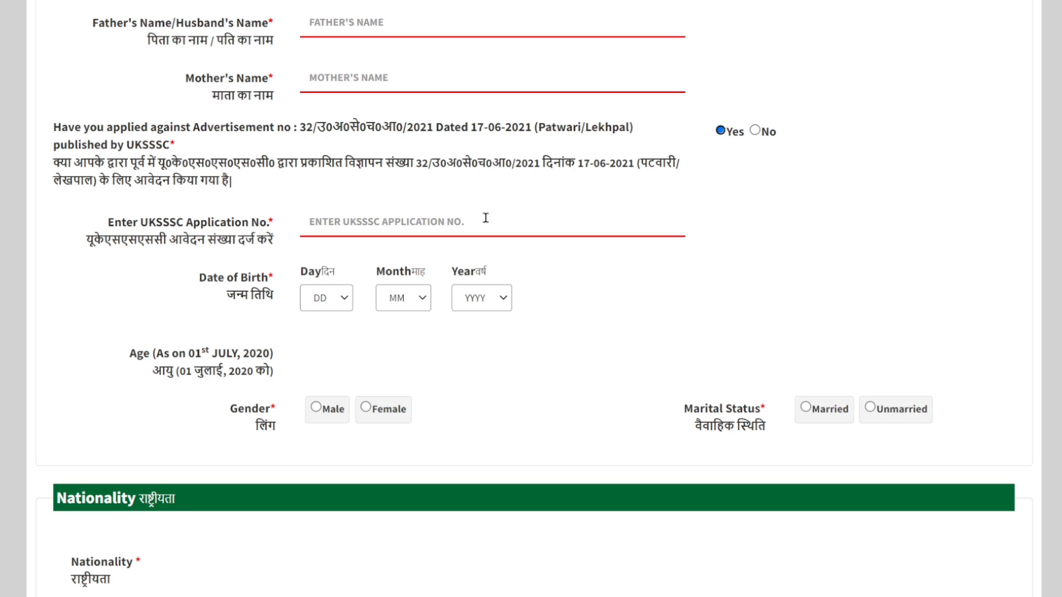
{"action": "scroll", "coordinate": [487, 221], "scroll_direction": "up", "scroll_amount": 2}
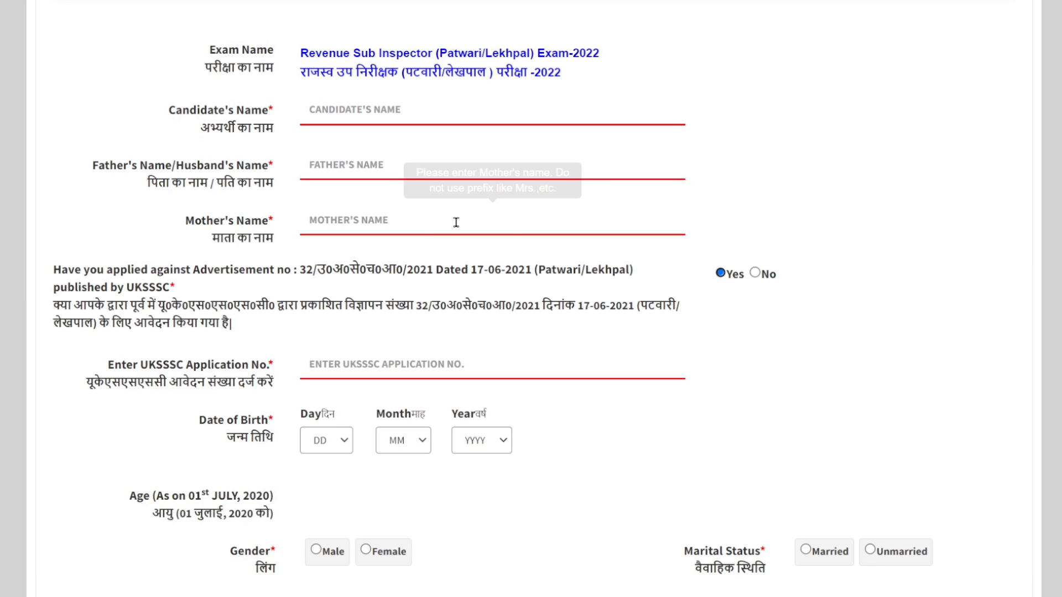
{"action": "left_click", "coordinate": [755, 274]}
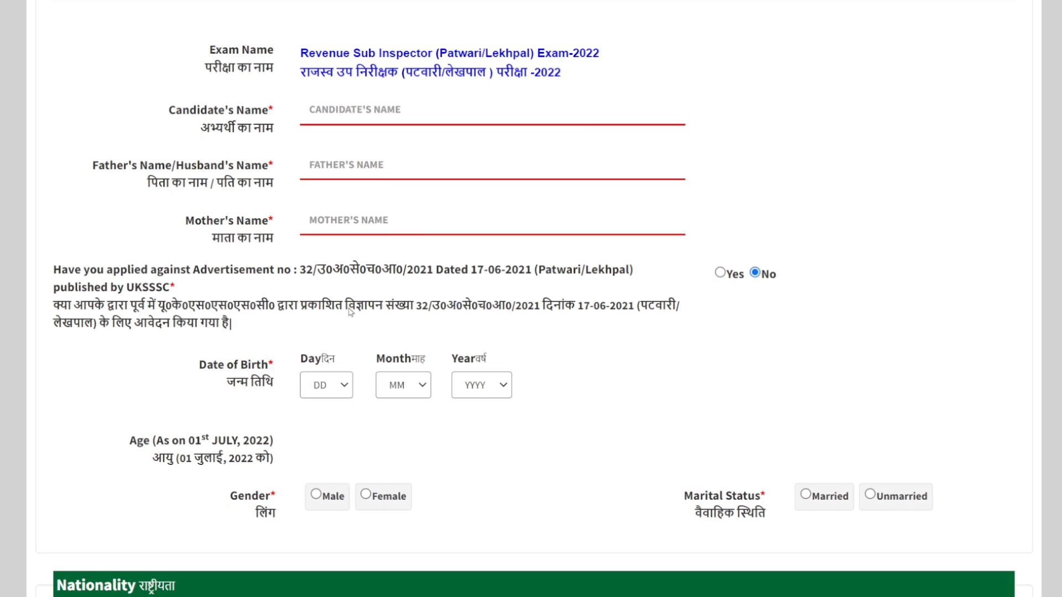
{"action": "scroll", "coordinate": [643, 283], "scroll_direction": "down", "scroll_amount": 1}
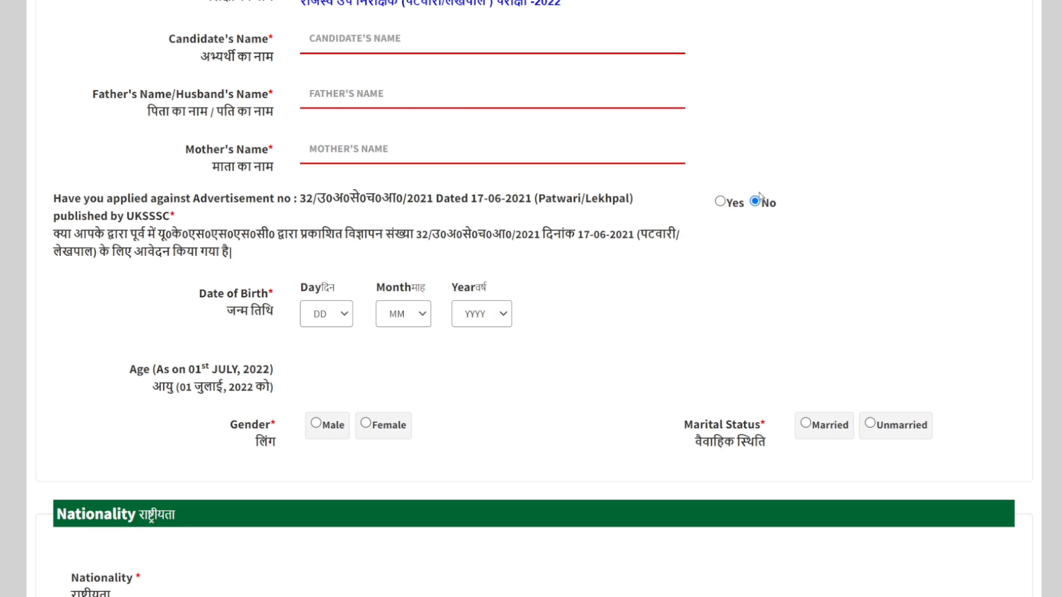
{"action": "left_click", "coordinate": [719, 202]}
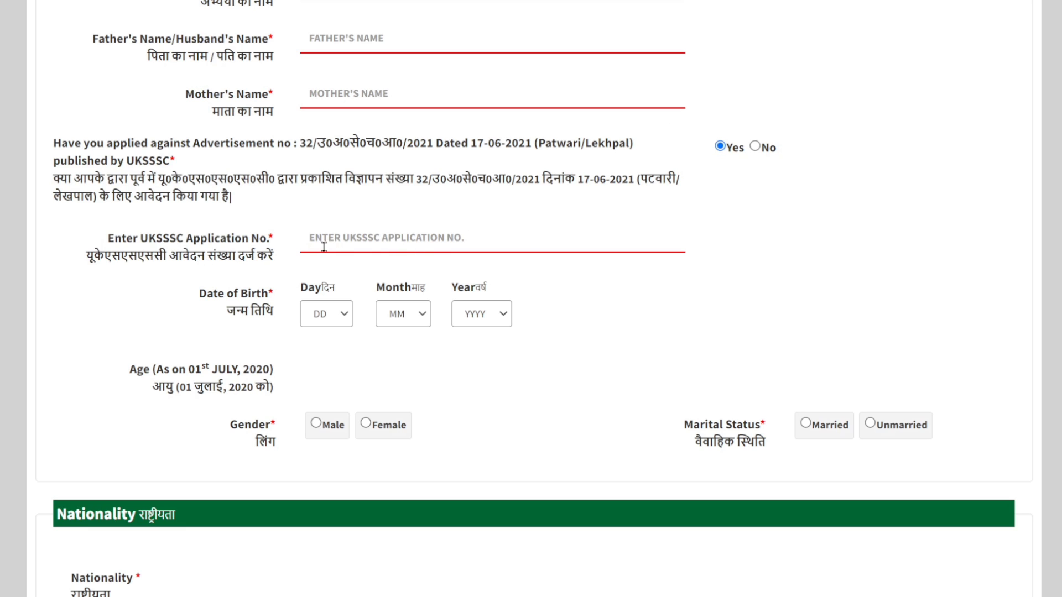
{"action": "left_click", "coordinate": [423, 237]}
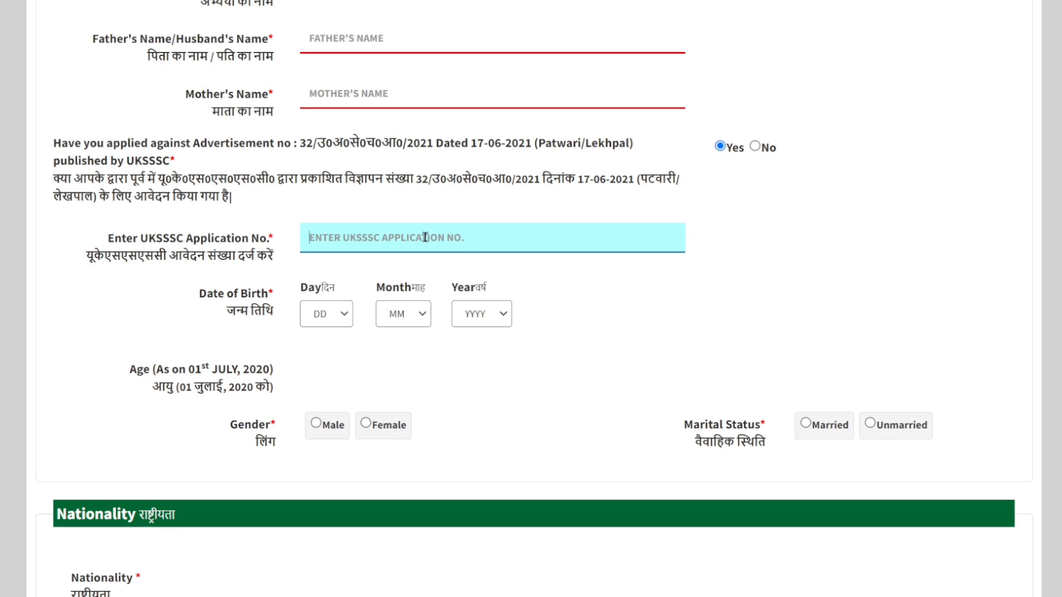
Step: Answer No to having applied against the 2021 UKSSSC advertisement and set the marital status to Unmarried
{"action": "left_click", "coordinate": [755, 146]}
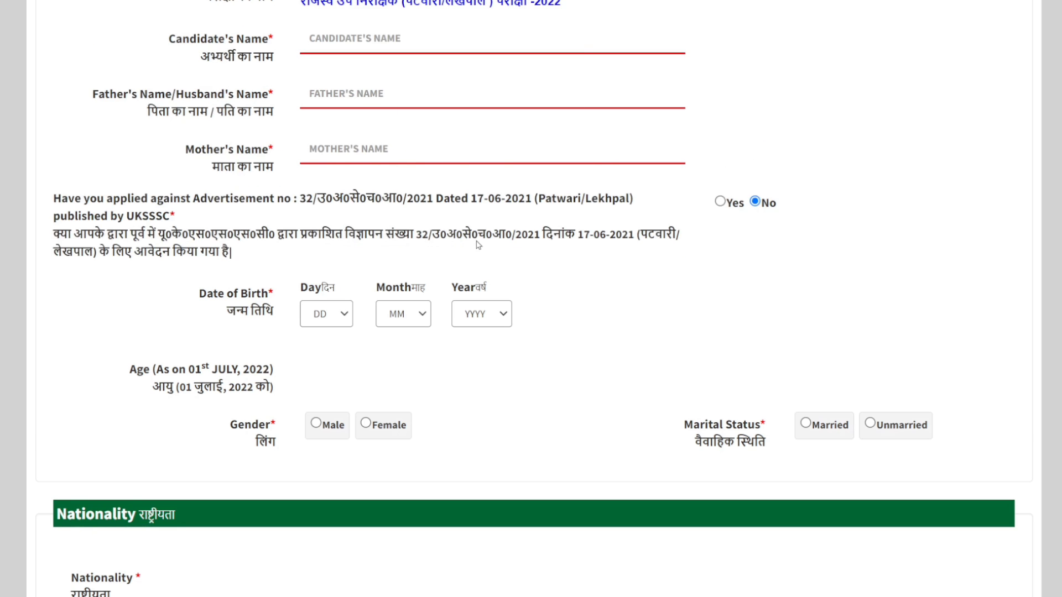
{"action": "scroll", "coordinate": [309, 268], "scroll_direction": "down", "scroll_amount": 1}
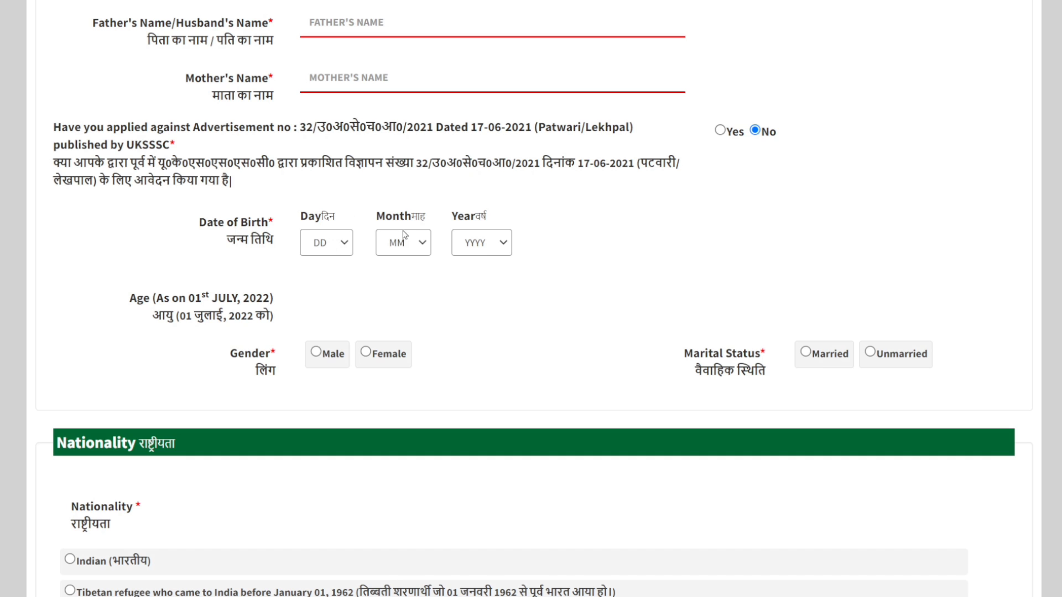
{"action": "scroll", "coordinate": [479, 276], "scroll_direction": "down", "scroll_amount": 1}
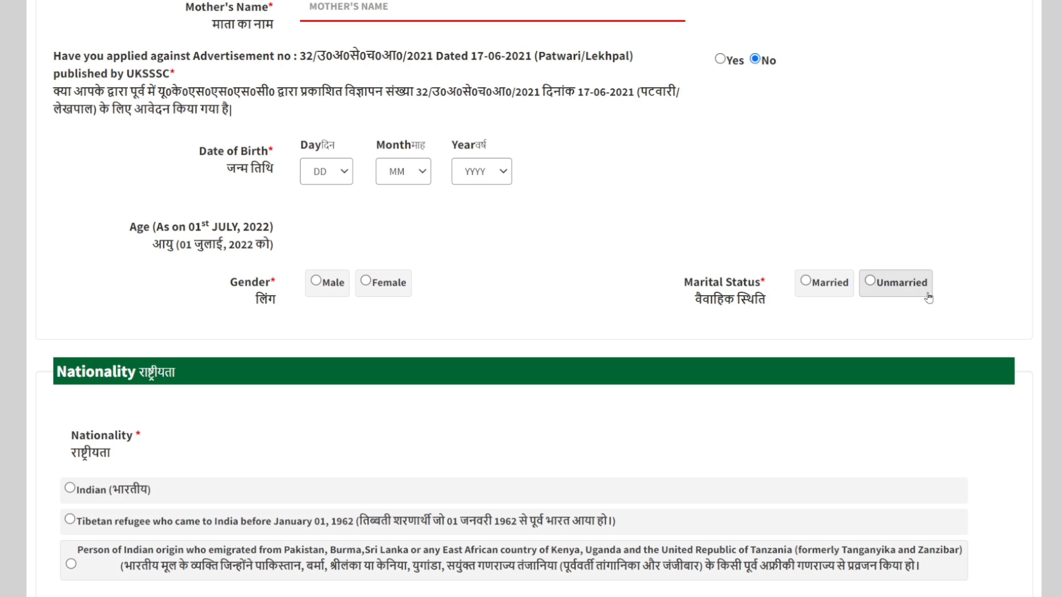
{"action": "left_click", "coordinate": [884, 285]}
{"action": "scroll", "coordinate": [473, 254], "scroll_direction": "down", "scroll_amount": 4}
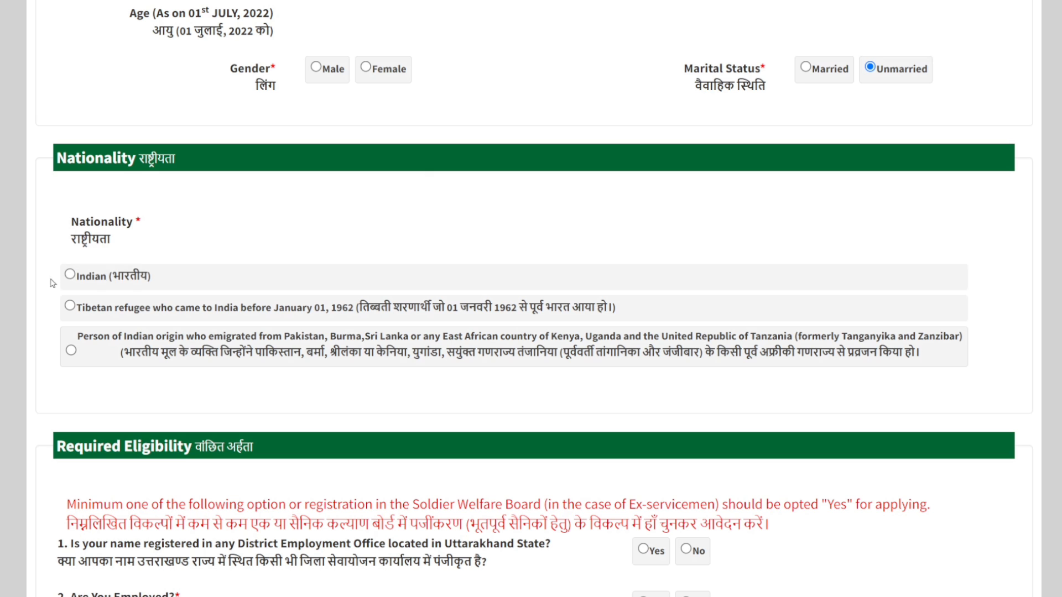
Step: Choose Indian as the nationality and proceed to the Required Eligibility questions
{"action": "left_click", "coordinate": [70, 275]}
{"action": "scroll", "coordinate": [72, 276], "scroll_direction": "down", "scroll_amount": 3}
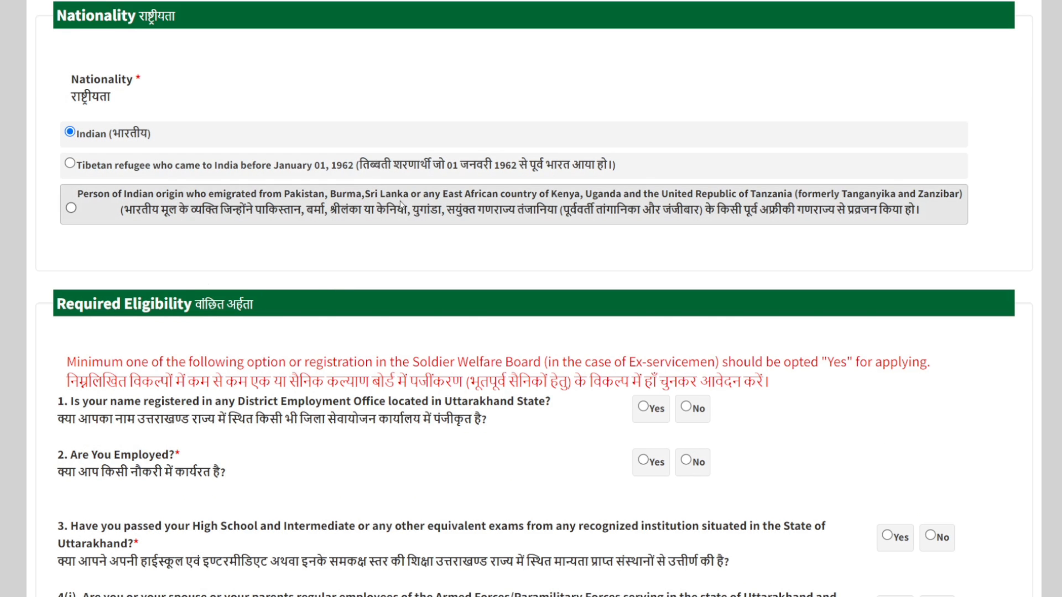
{"action": "scroll", "coordinate": [285, 235], "scroll_direction": "down", "scroll_amount": 1}
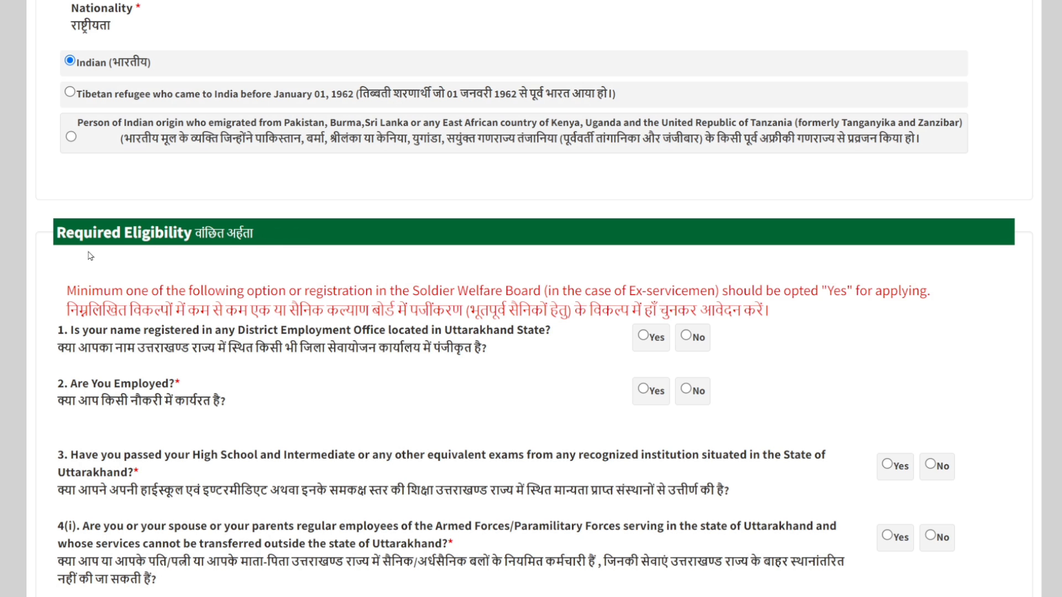
{"action": "scroll", "coordinate": [499, 242], "scroll_direction": "down", "scroll_amount": 2}
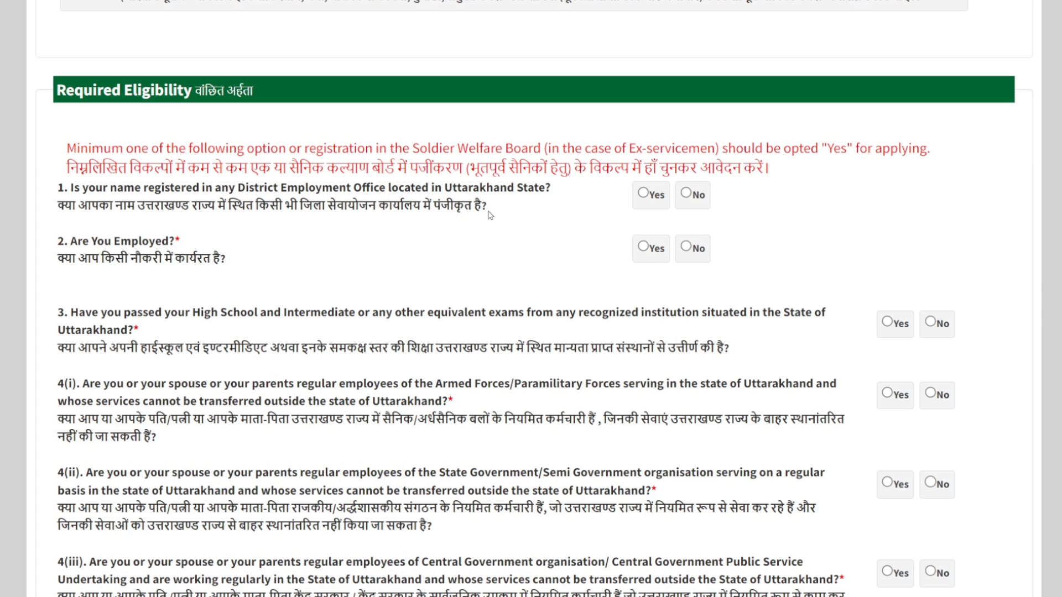
Step: Answer Yes to being registered in a District Employment Office and check the office district options and the registration date calendar, leaving both unfilled
{"action": "left_click", "coordinate": [643, 193]}
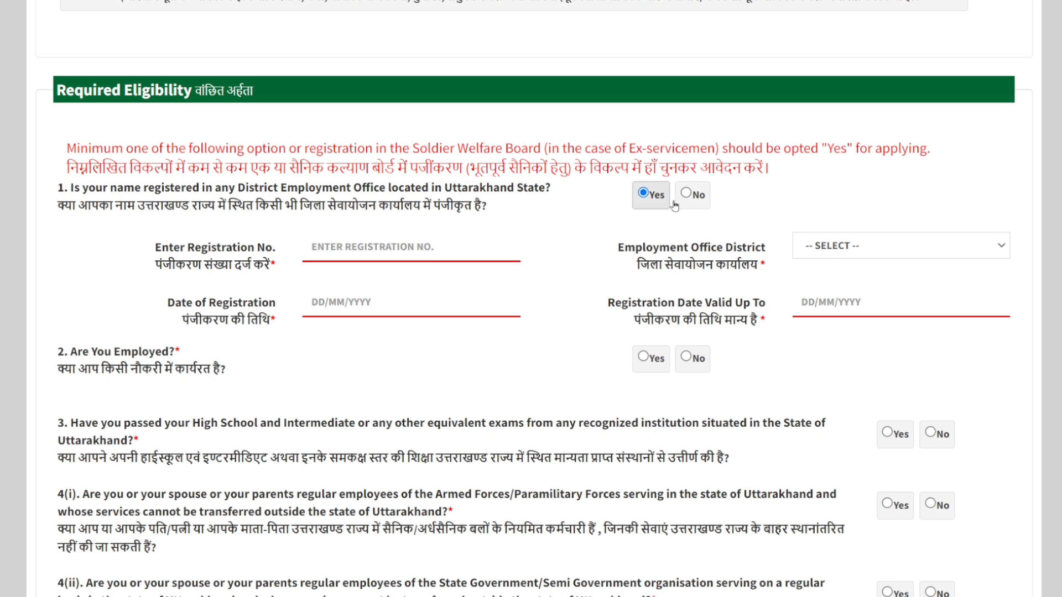
{"action": "scroll", "coordinate": [415, 233], "scroll_direction": "down", "scroll_amount": 1}
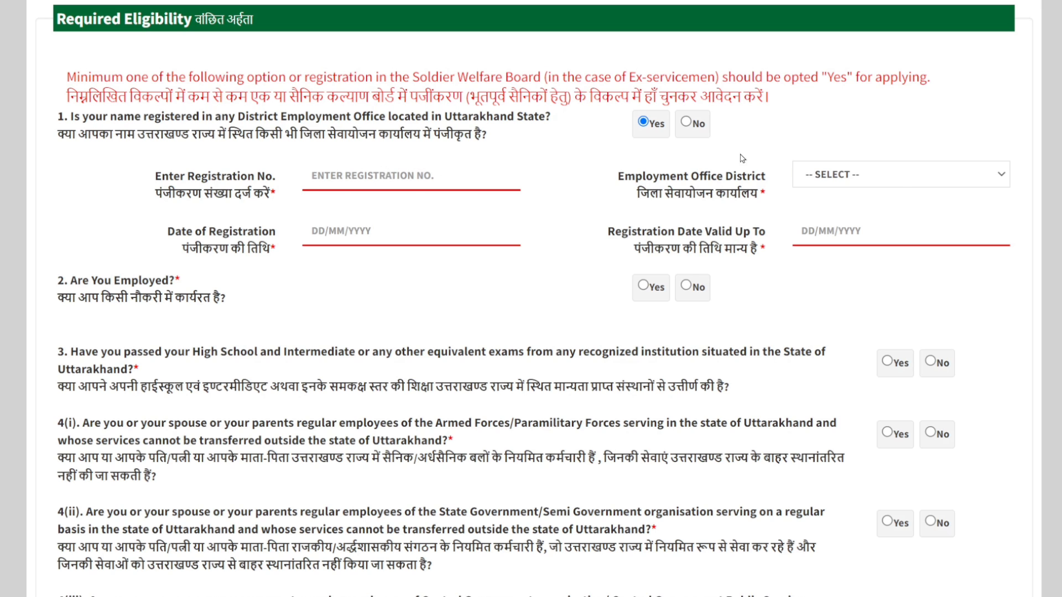
{"action": "left_click", "coordinate": [922, 174]}
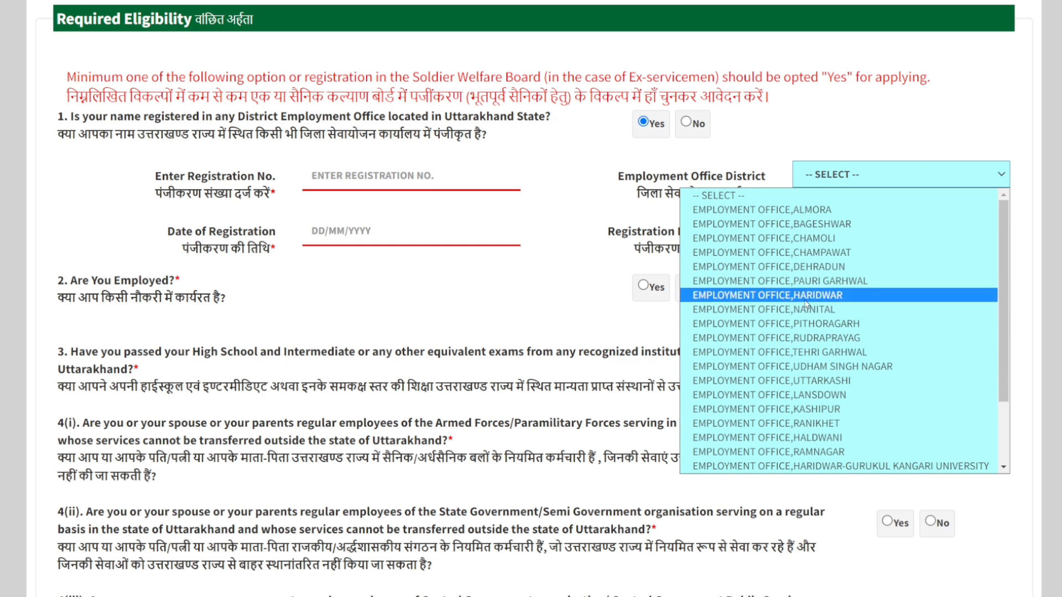
{"action": "scroll", "coordinate": [877, 360], "scroll_direction": "down", "scroll_amount": 2}
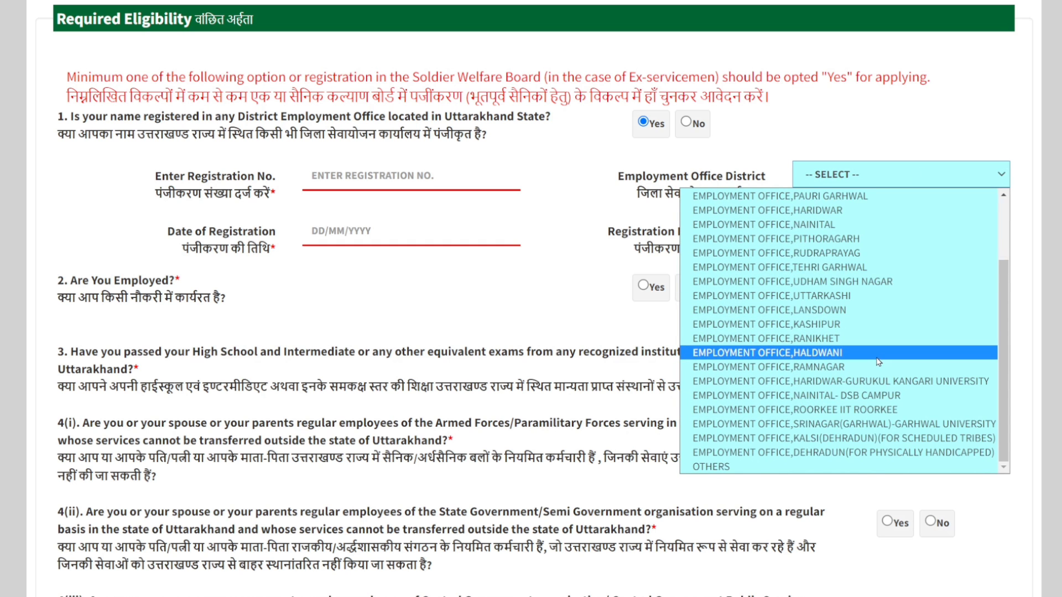
{"action": "scroll", "coordinate": [878, 362], "scroll_direction": "up", "scroll_amount": 3}
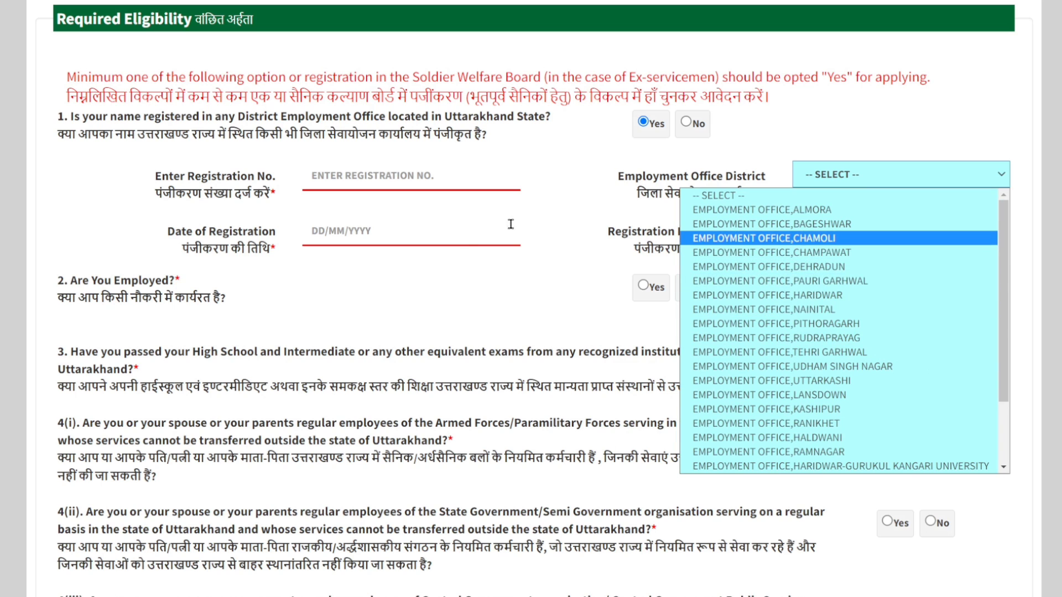
{"action": "left_click", "coordinate": [326, 229]}
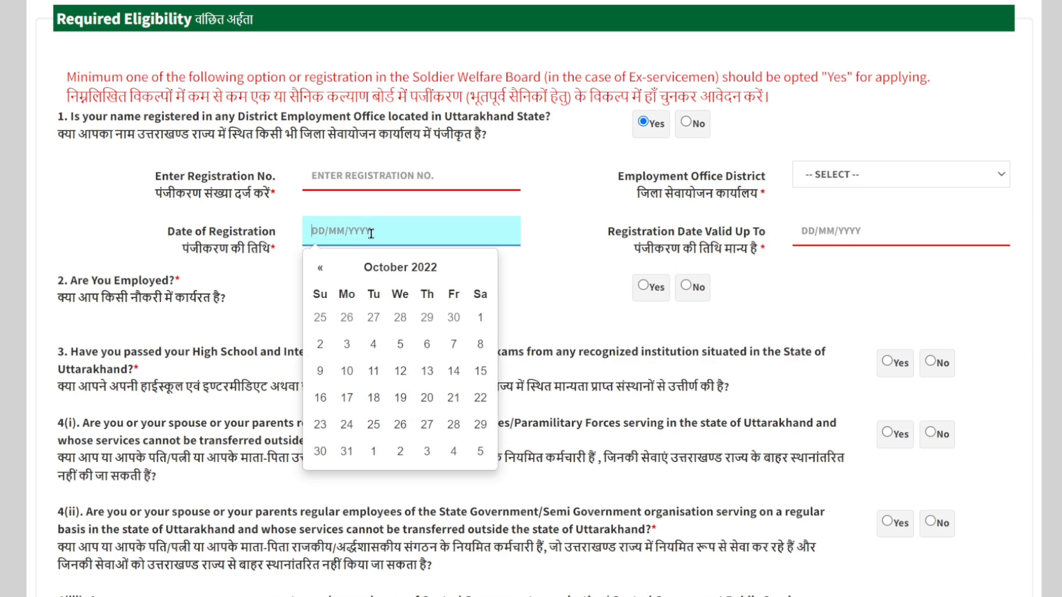
{"action": "left_click", "coordinate": [250, 281]}
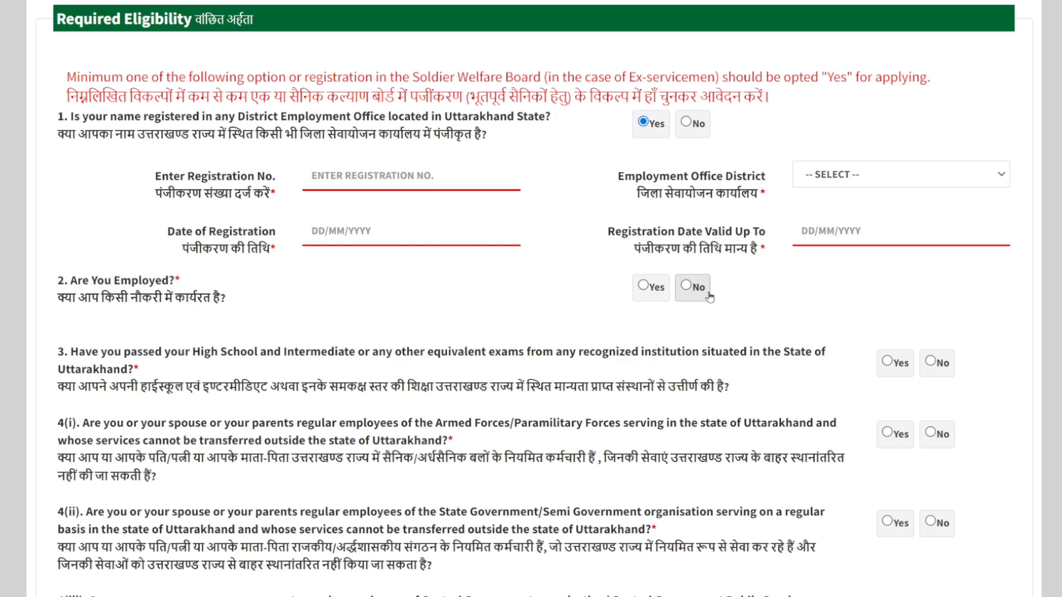
Step: Read through Required Eligibility questions 2 to 5(ii) on employment, schooling, government service and permanent residence, leaving them unanswered
{"action": "scroll", "coordinate": [807, 292], "scroll_direction": "down", "scroll_amount": 1}
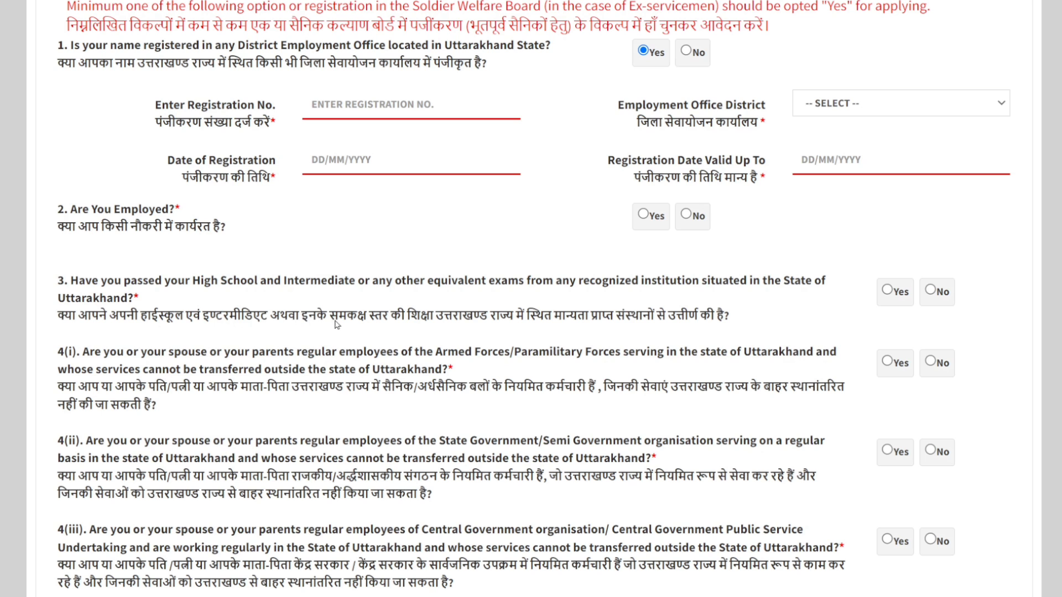
{"action": "scroll", "coordinate": [534, 323], "scroll_direction": "down", "scroll_amount": 1}
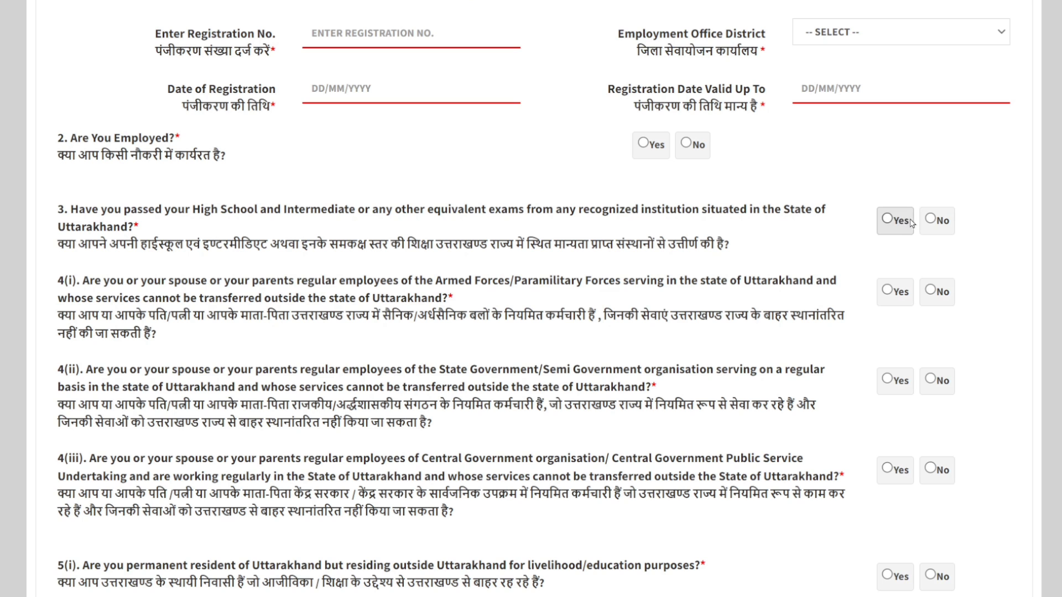
{"action": "scroll", "coordinate": [644, 283], "scroll_direction": "down", "scroll_amount": 1}
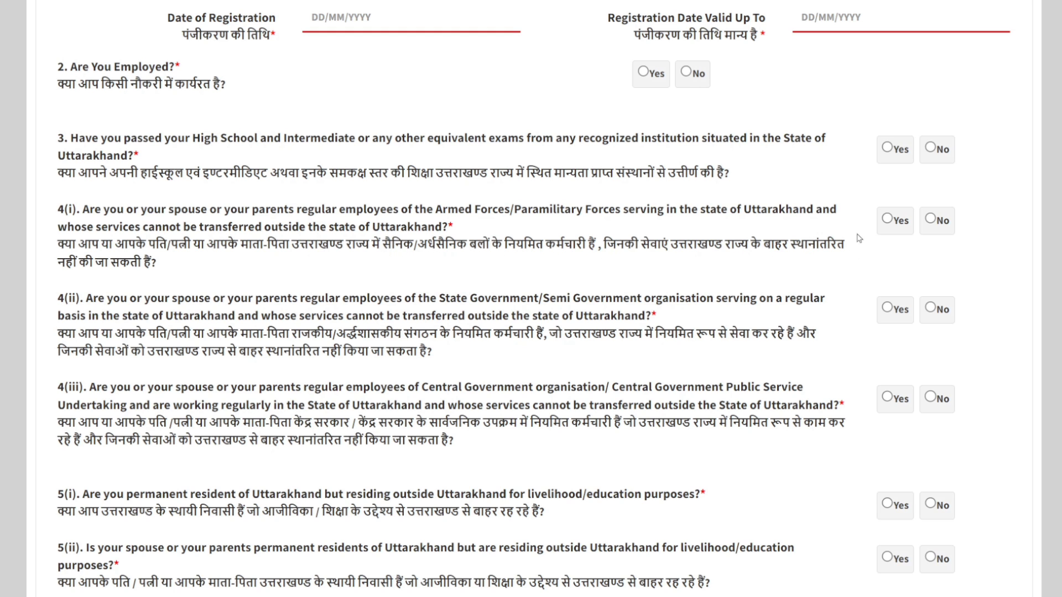
{"action": "scroll", "coordinate": [362, 310], "scroll_direction": "down", "scroll_amount": 1}
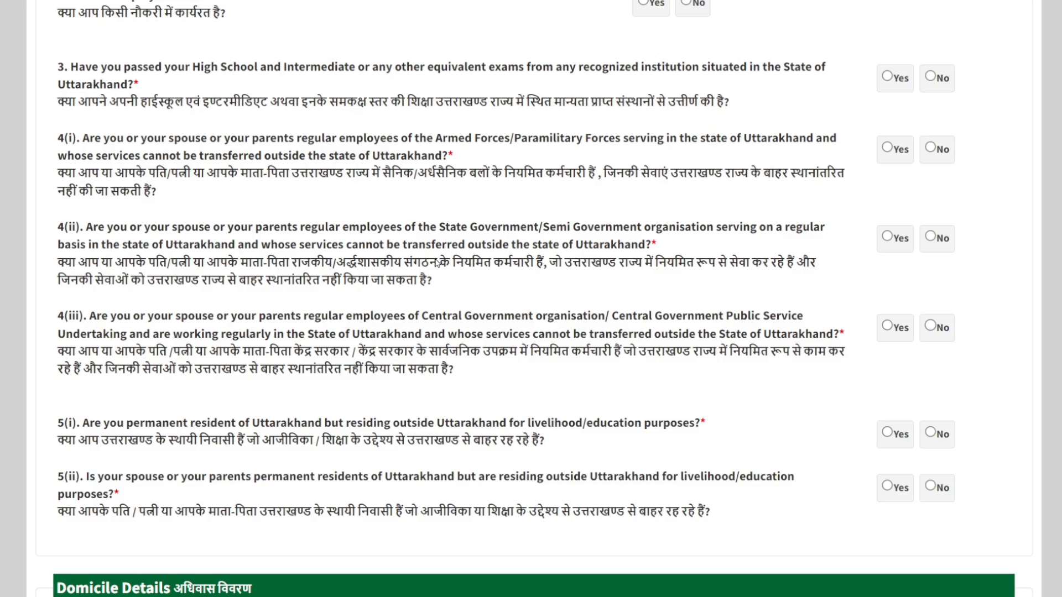
{"action": "scroll", "coordinate": [187, 220], "scroll_direction": "up", "scroll_amount": 5}
{"action": "scroll", "coordinate": [399, 331], "scroll_direction": "down", "scroll_amount": 5}
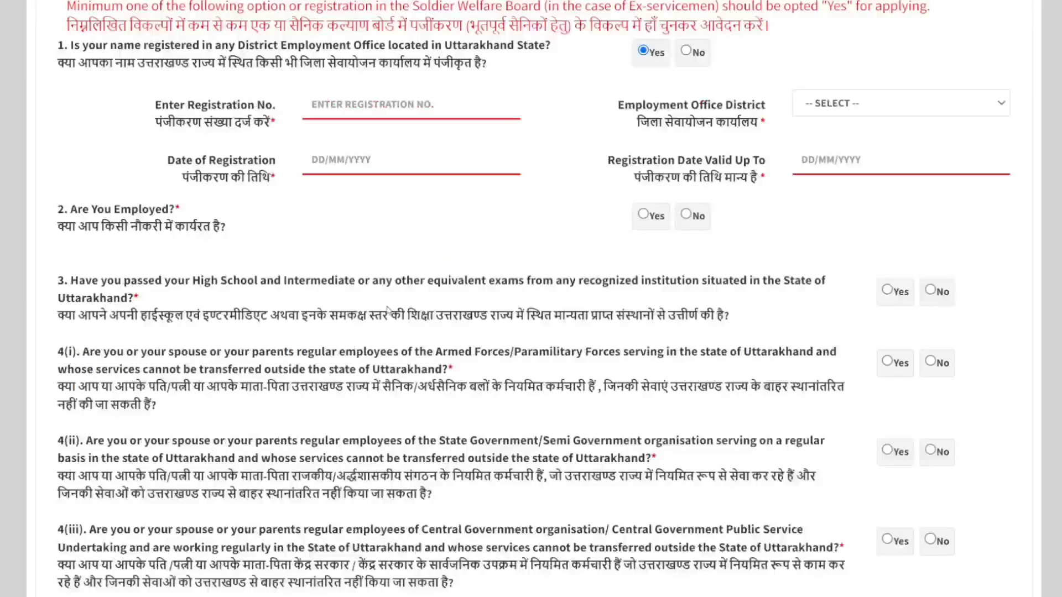
{"action": "scroll", "coordinate": [538, 324], "scroll_direction": "down", "scroll_amount": 3}
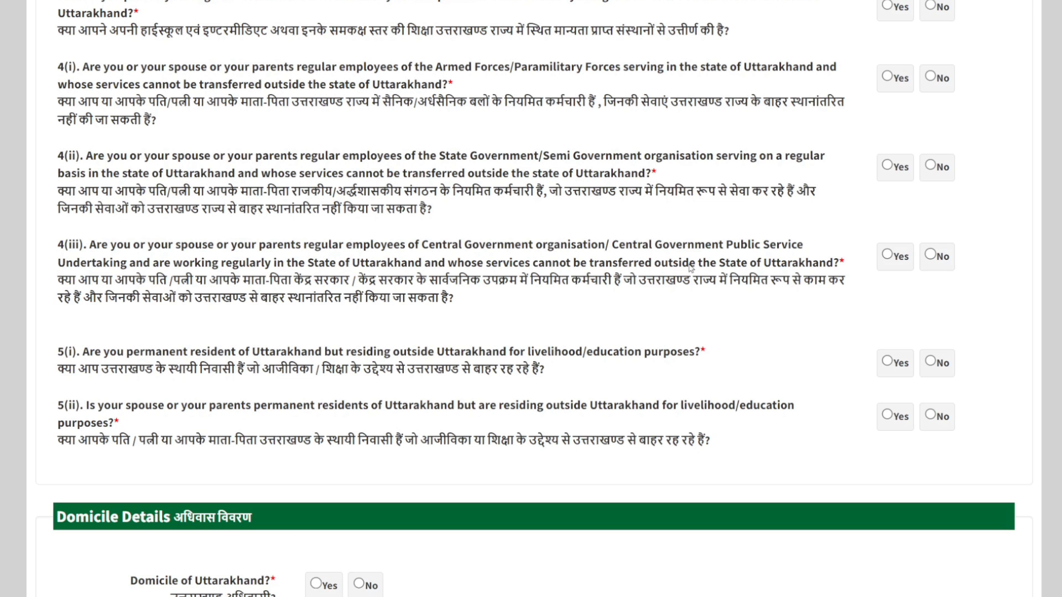
{"action": "scroll", "coordinate": [251, 324], "scroll_direction": "down", "scroll_amount": 3}
{"action": "scroll", "coordinate": [213, 342], "scroll_direction": "down", "scroll_amount": 2}
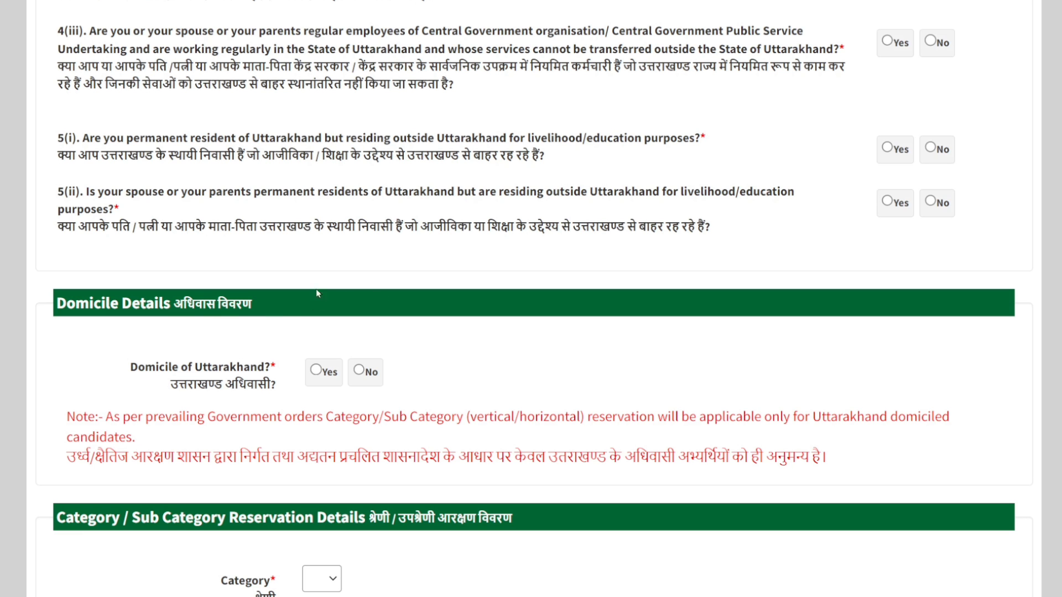
Step: Try Yes for Domicile of Uttarakhand and look over the category and sub category questions
{"action": "left_click", "coordinate": [319, 374]}
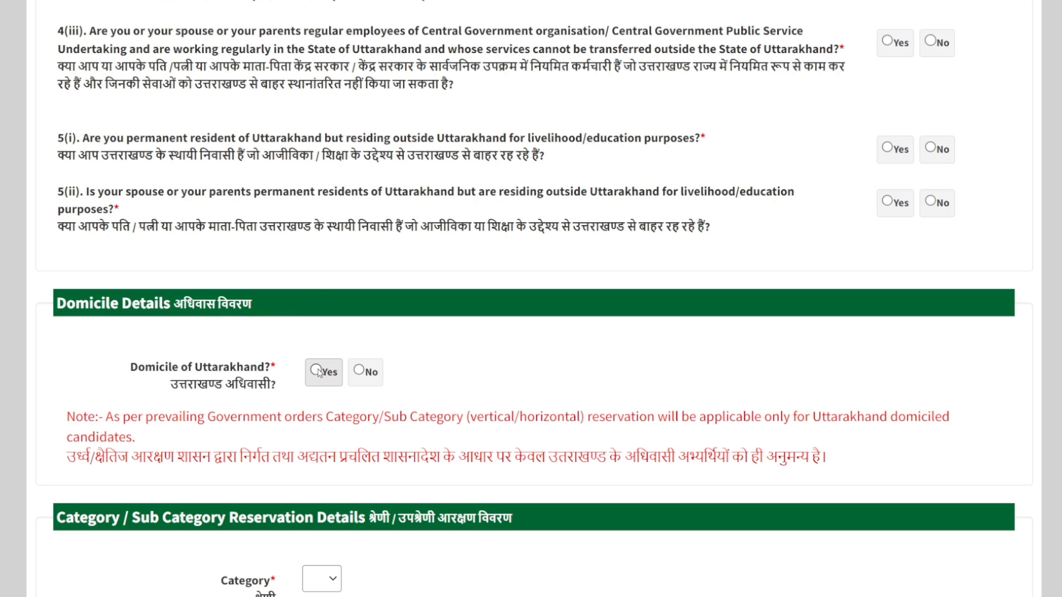
{"action": "left_click", "coordinate": [359, 373]}
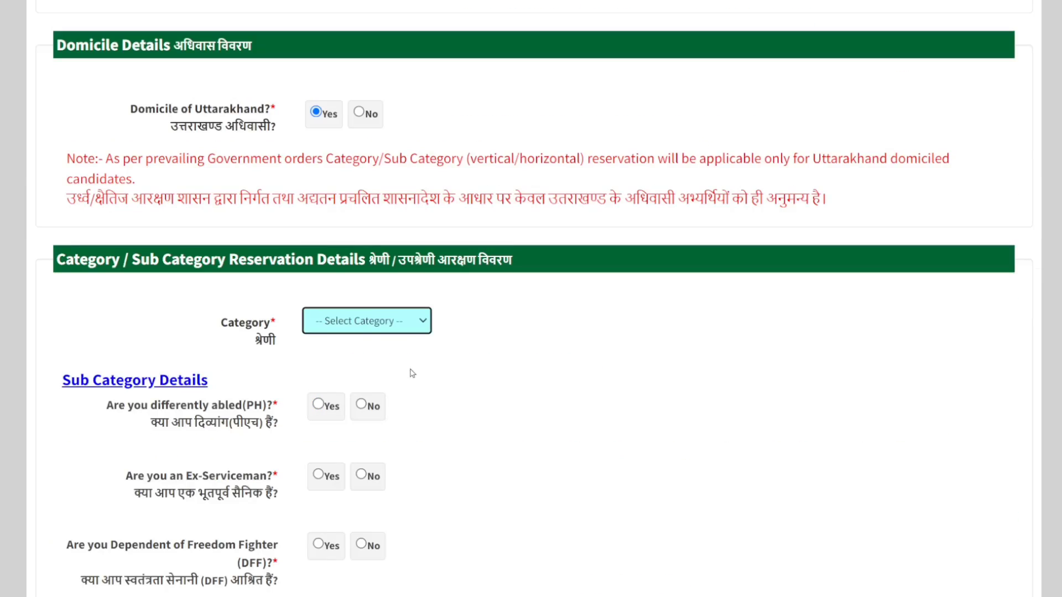
{"action": "scroll", "coordinate": [410, 372], "scroll_direction": "down", "scroll_amount": 2}
{"action": "scroll", "coordinate": [367, 344], "scroll_direction": "up", "scroll_amount": 3}
{"action": "scroll", "coordinate": [435, 265], "scroll_direction": "up", "scroll_amount": 2}
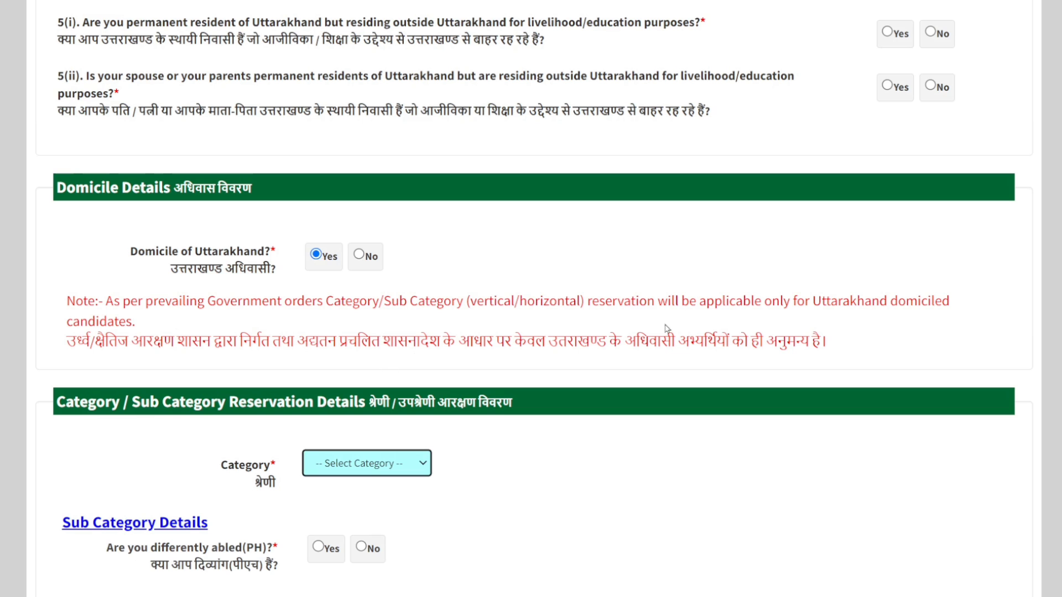
Step: Try No for Domicile of Uttarakhand and check the Category / Sub Category Reservation Details section
{"action": "left_click", "coordinate": [359, 256]}
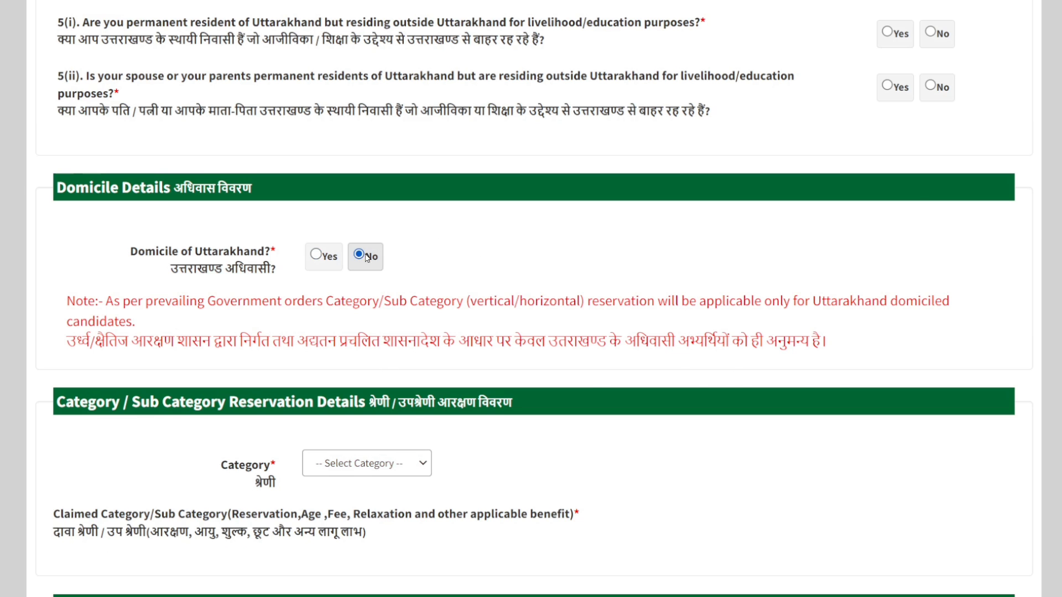
{"action": "scroll", "coordinate": [350, 336], "scroll_direction": "down", "scroll_amount": 2}
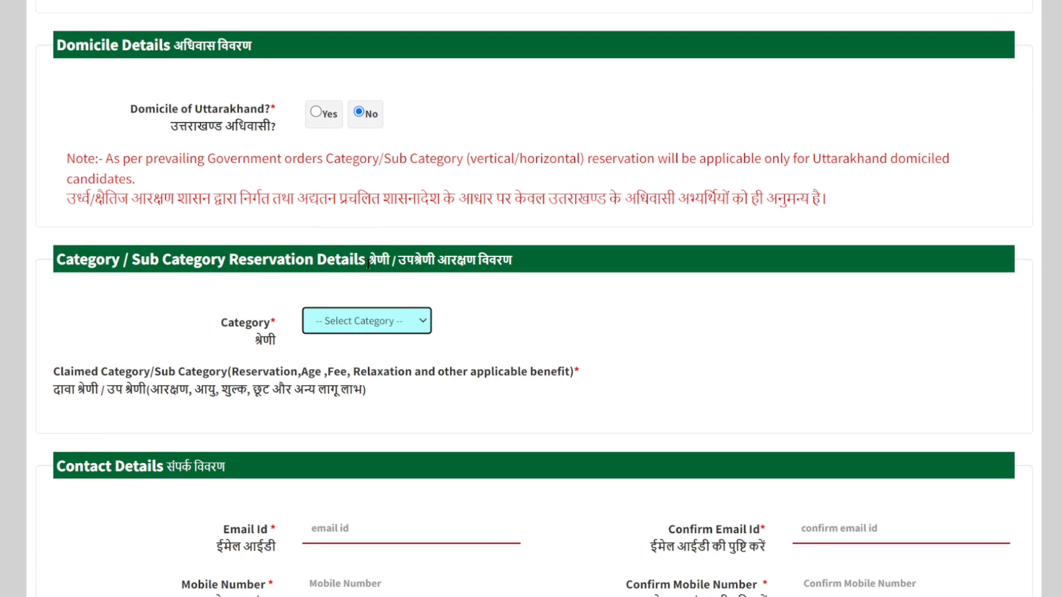
{"action": "scroll", "coordinate": [432, 230], "scroll_direction": "up", "scroll_amount": 1}
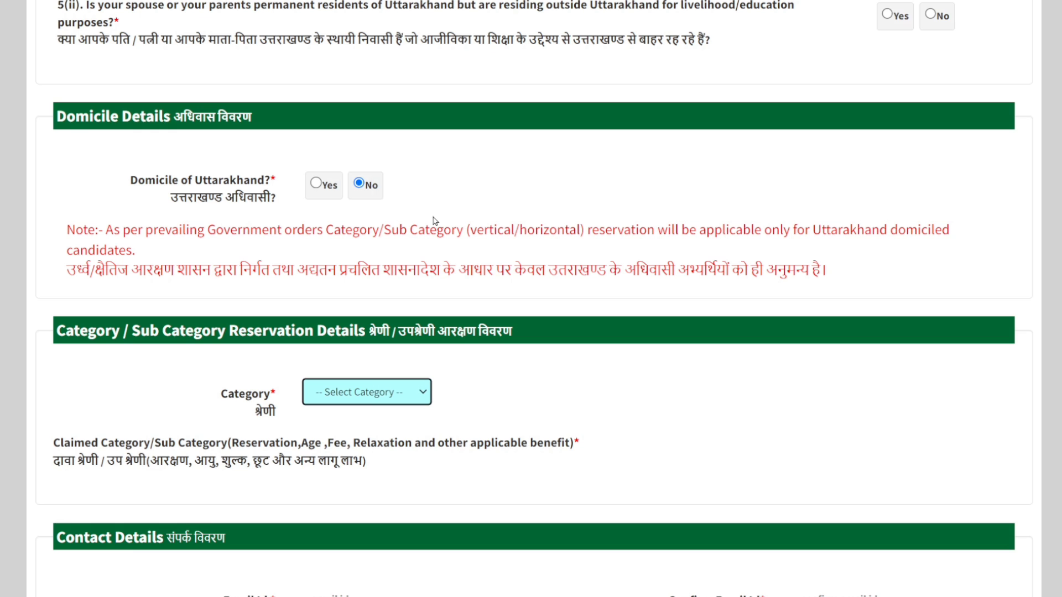
{"action": "scroll", "coordinate": [244, 277], "scroll_direction": "down", "scroll_amount": 1}
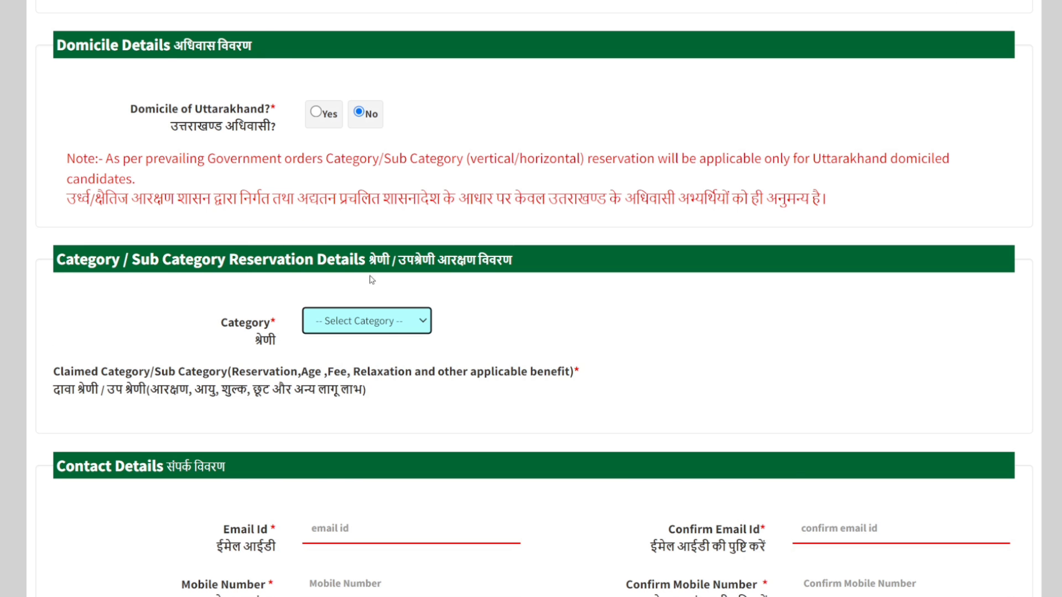
Step: With the domicile answer set to No, try the category choices, selecting Unreserved/General, clearing it and selecting it again
{"action": "scroll", "coordinate": [401, 271], "scroll_direction": "down", "scroll_amount": 1}
{"action": "left_click", "coordinate": [424, 252]}
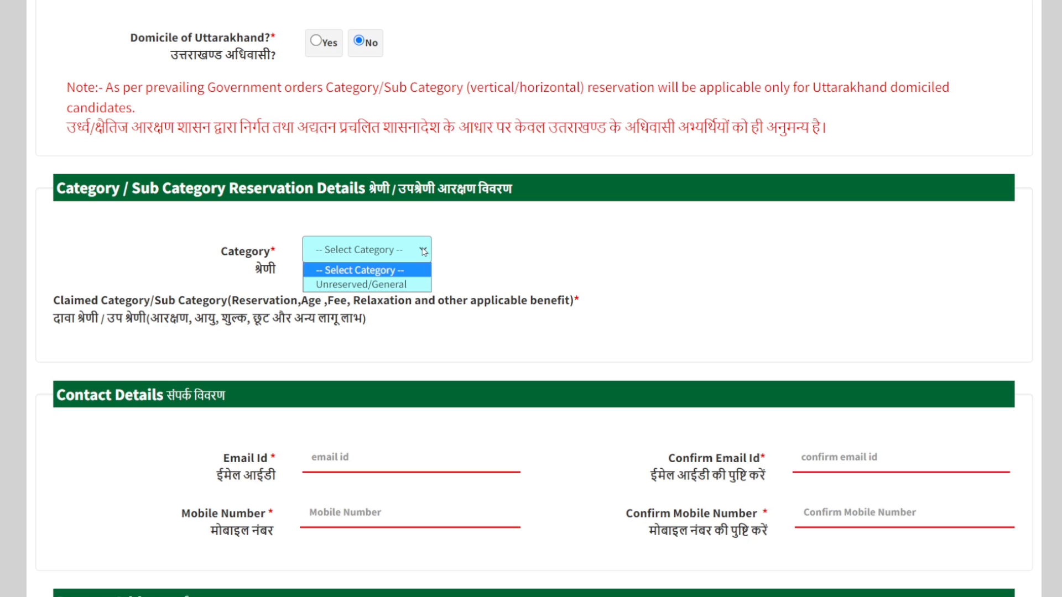
{"action": "left_click", "coordinate": [404, 284]}
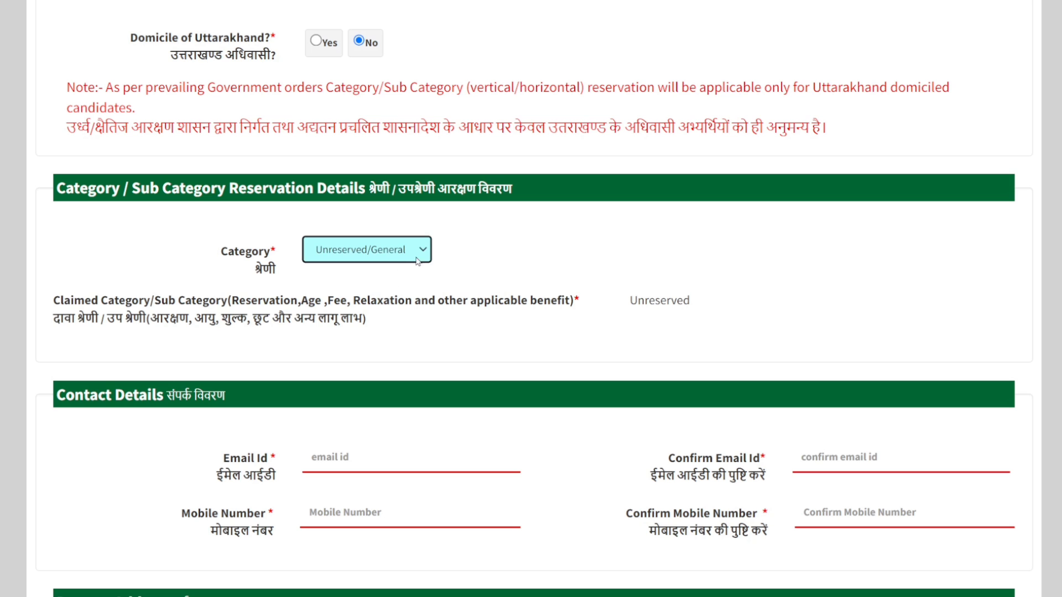
{"action": "left_click", "coordinate": [415, 252]}
{"action": "left_click", "coordinate": [405, 272]}
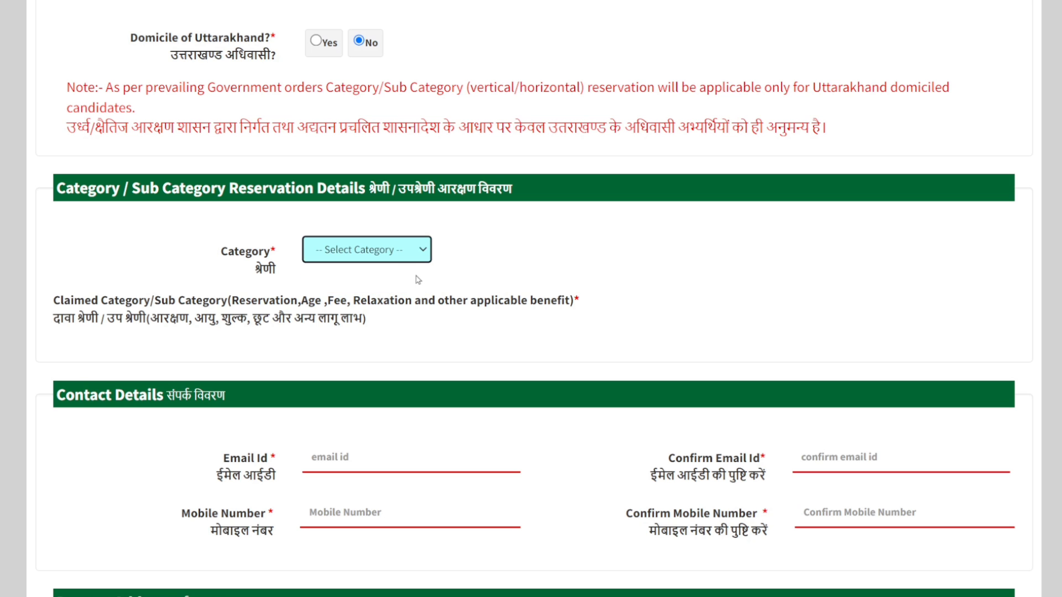
{"action": "left_click", "coordinate": [417, 284]}
{"action": "scroll", "coordinate": [409, 255], "scroll_direction": "up", "scroll_amount": 1}
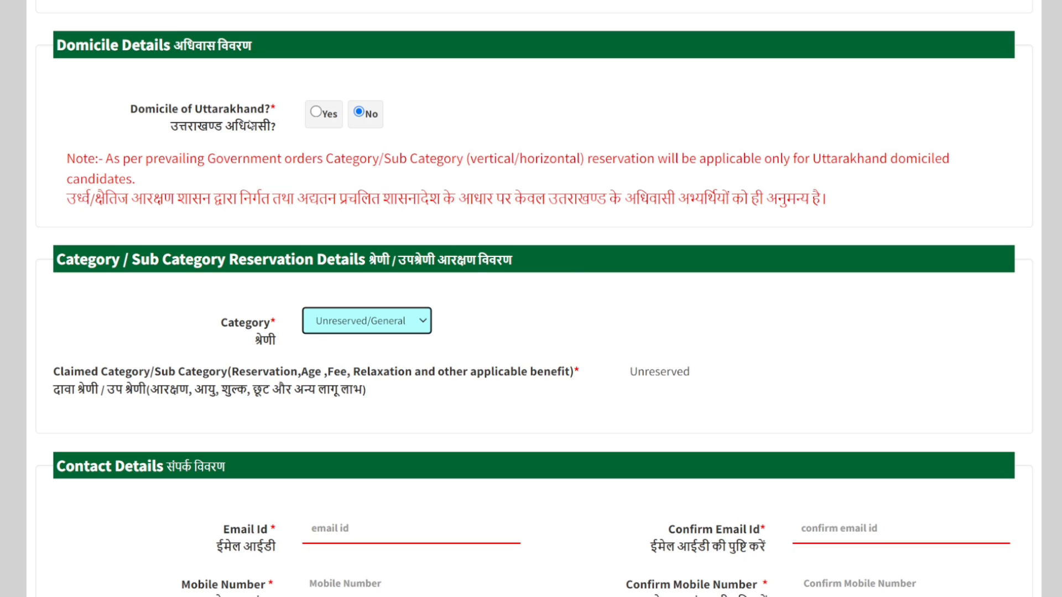
{"action": "left_click", "coordinate": [423, 323]}
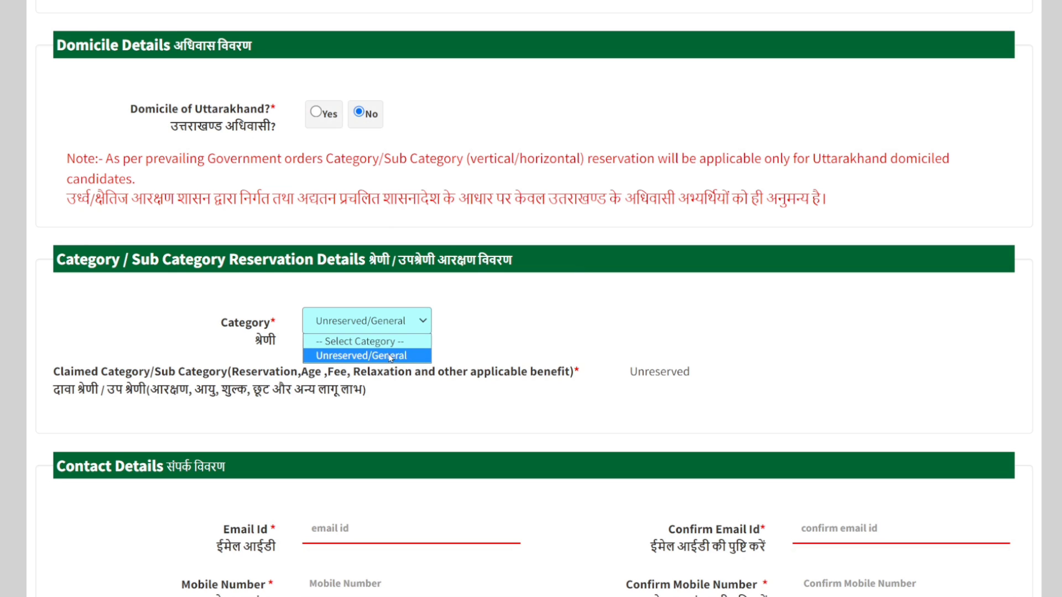
Step: Answer Yes to Domicile of Uttarakhand and check the available category options without choosing one
{"action": "left_click", "coordinate": [317, 116]}
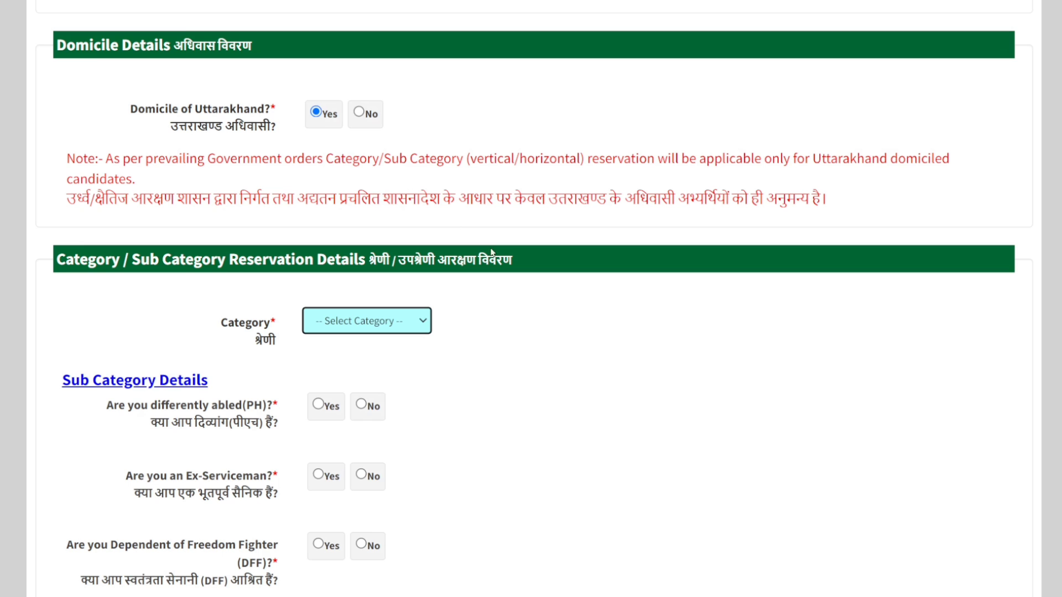
{"action": "scroll", "coordinate": [419, 256], "scroll_direction": "down", "scroll_amount": 1}
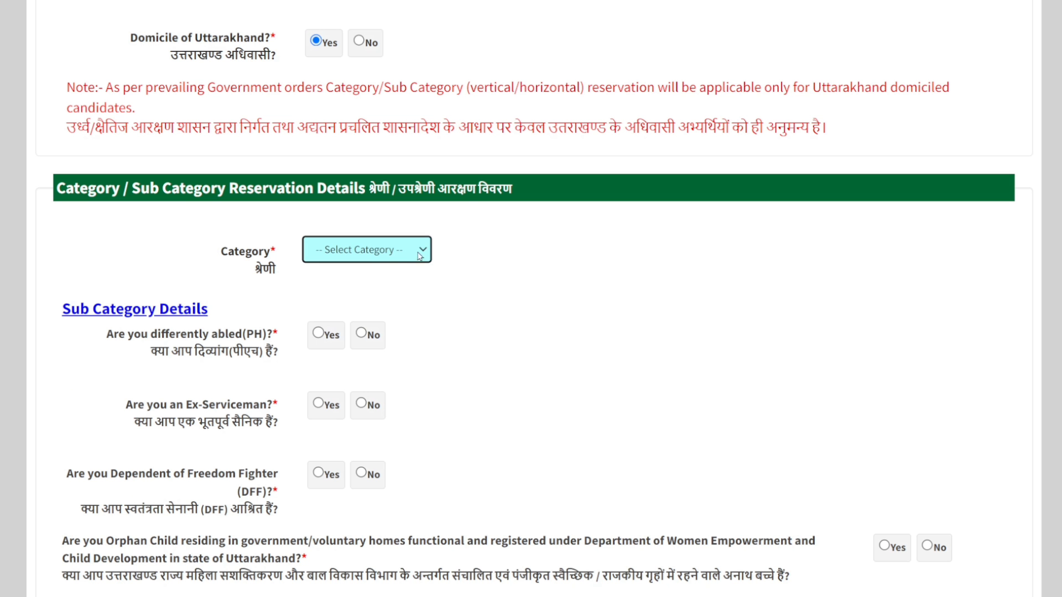
{"action": "scroll", "coordinate": [438, 227], "scroll_direction": "down", "scroll_amount": 1}
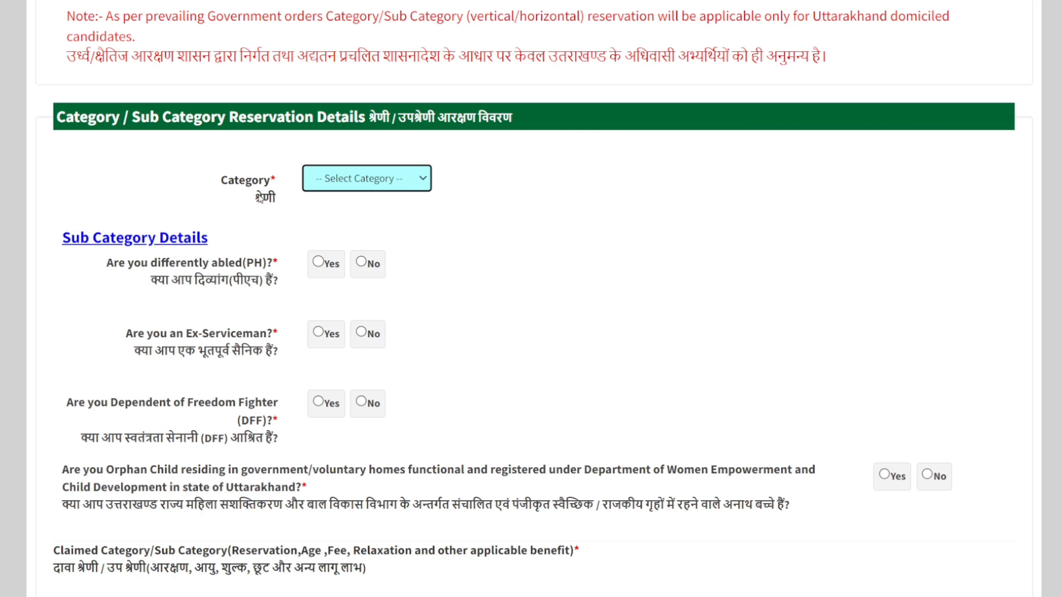
{"action": "left_click", "coordinate": [425, 185]}
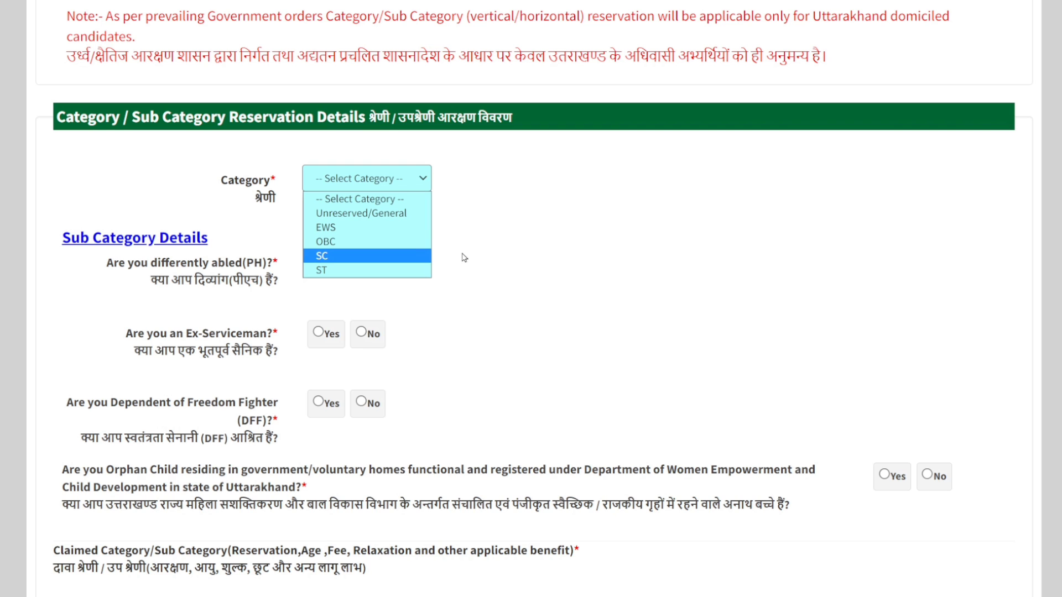
{"action": "scroll", "coordinate": [296, 97], "scroll_direction": "up", "scroll_amount": 1}
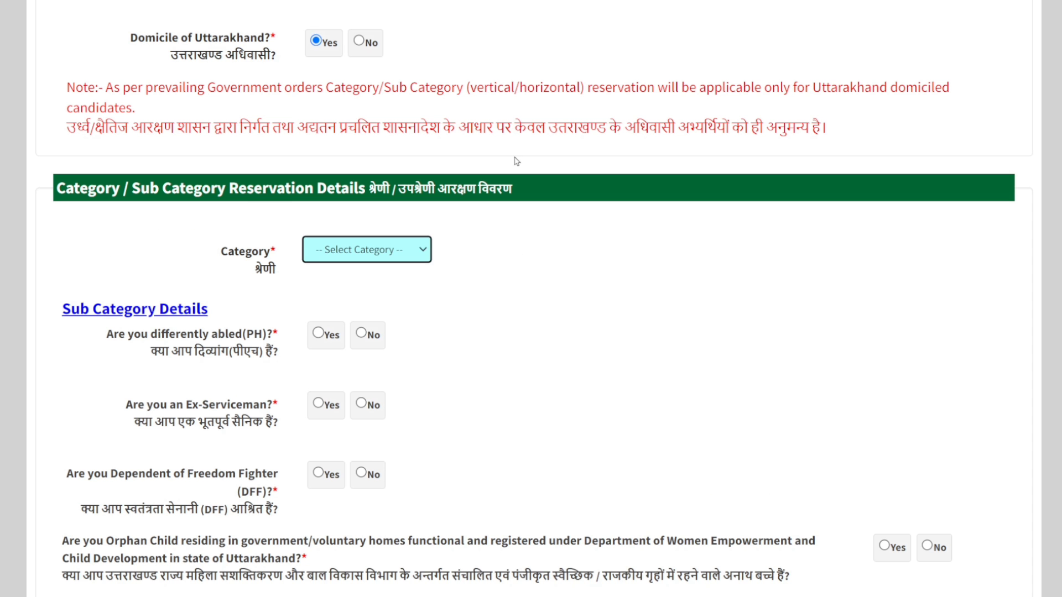
Step: Examine the sub category questions on disability, ex-servicemen, freedom fighter dependents and orphan children, continuing to the Contact Details section
{"action": "scroll", "coordinate": [517, 161], "scroll_direction": "down", "scroll_amount": 1}
{"action": "scroll", "coordinate": [472, 187], "scroll_direction": "up", "scroll_amount": 2}
{"action": "scroll", "coordinate": [436, 265], "scroll_direction": "down", "scroll_amount": 2}
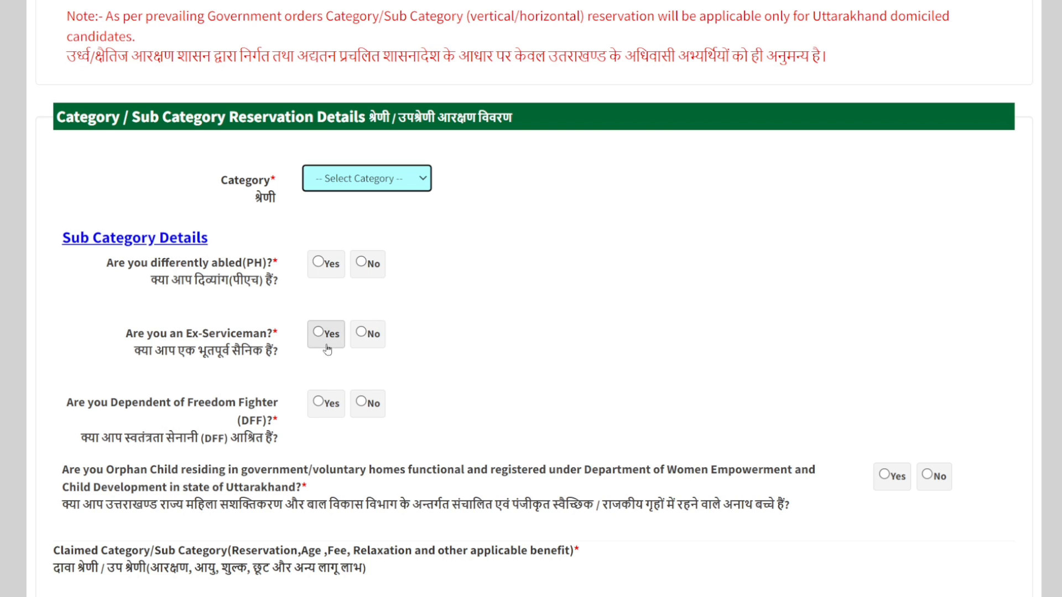
{"action": "scroll", "coordinate": [445, 354], "scroll_direction": "down", "scroll_amount": 1}
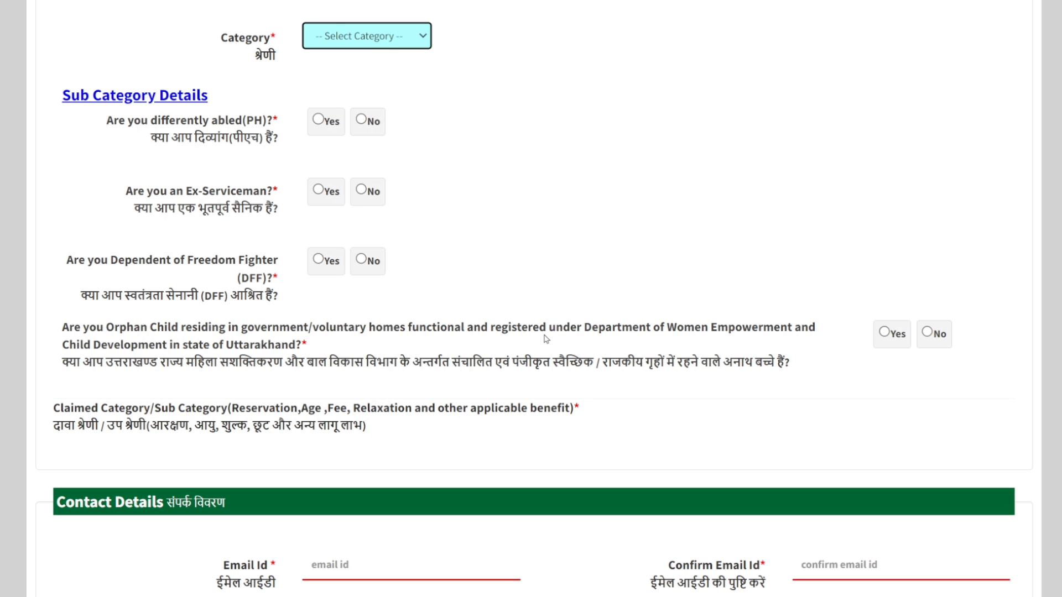
{"action": "scroll", "coordinate": [538, 340], "scroll_direction": "down", "scroll_amount": 1}
{"action": "scroll", "coordinate": [755, 373], "scroll_direction": "down", "scroll_amount": 1}
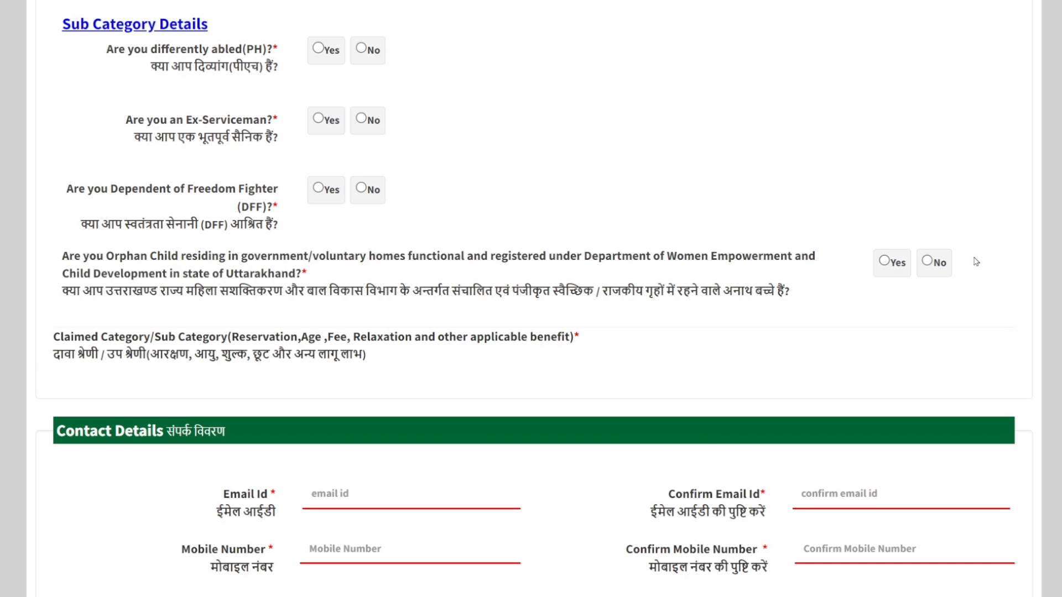
{"action": "scroll", "coordinate": [763, 263], "scroll_direction": "down", "scroll_amount": 1}
{"action": "scroll", "coordinate": [400, 267], "scroll_direction": "down", "scroll_amount": 1}
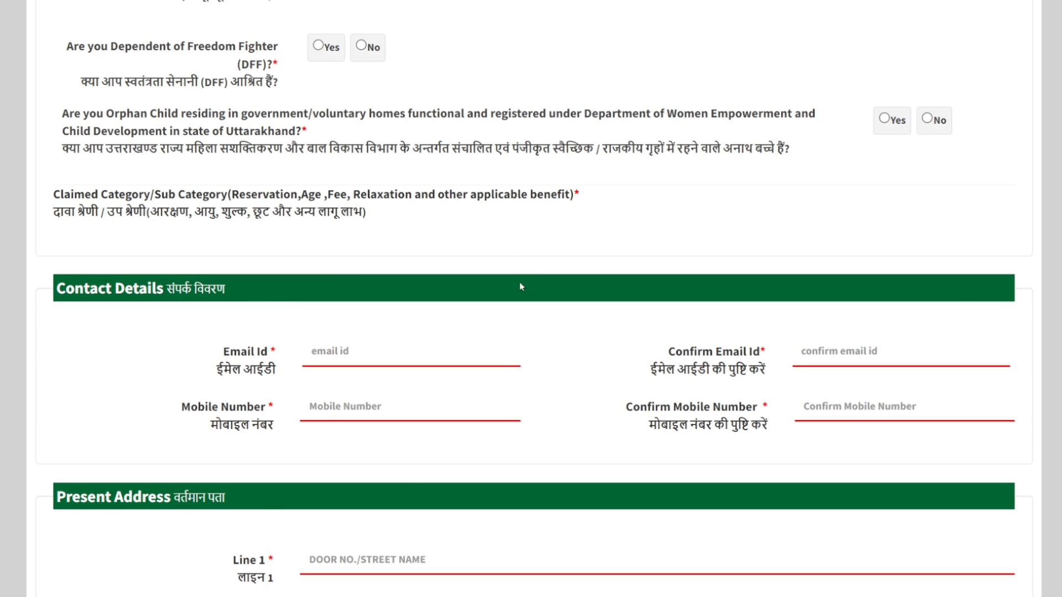
Step: Check the Contact Details fields for email ID, mobile number and their confirmations without entering anything
{"action": "scroll", "coordinate": [519, 286], "scroll_direction": "down", "scroll_amount": 2}
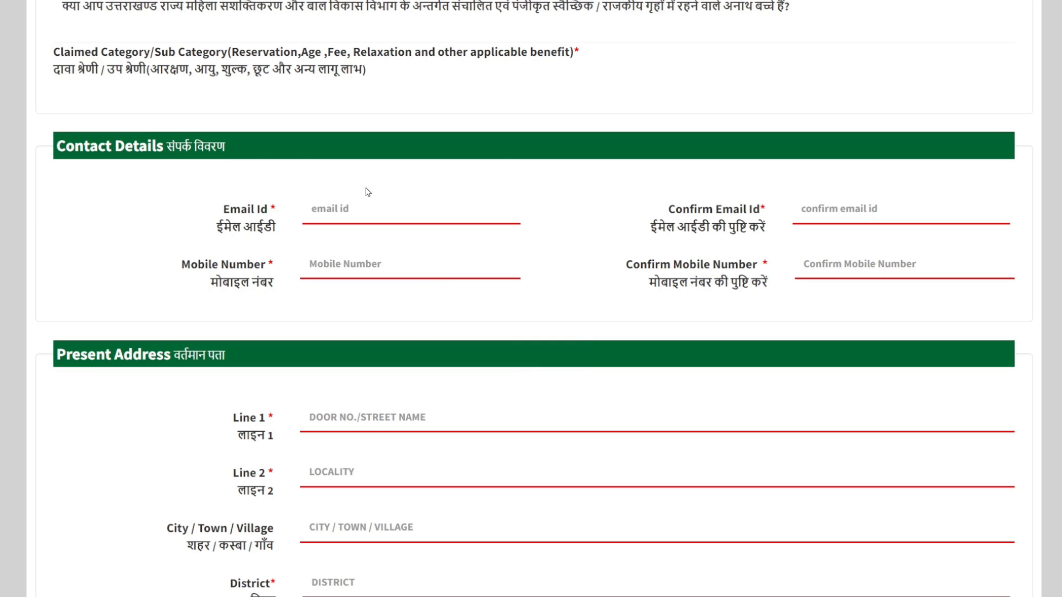
{"action": "left_click", "coordinate": [868, 199]}
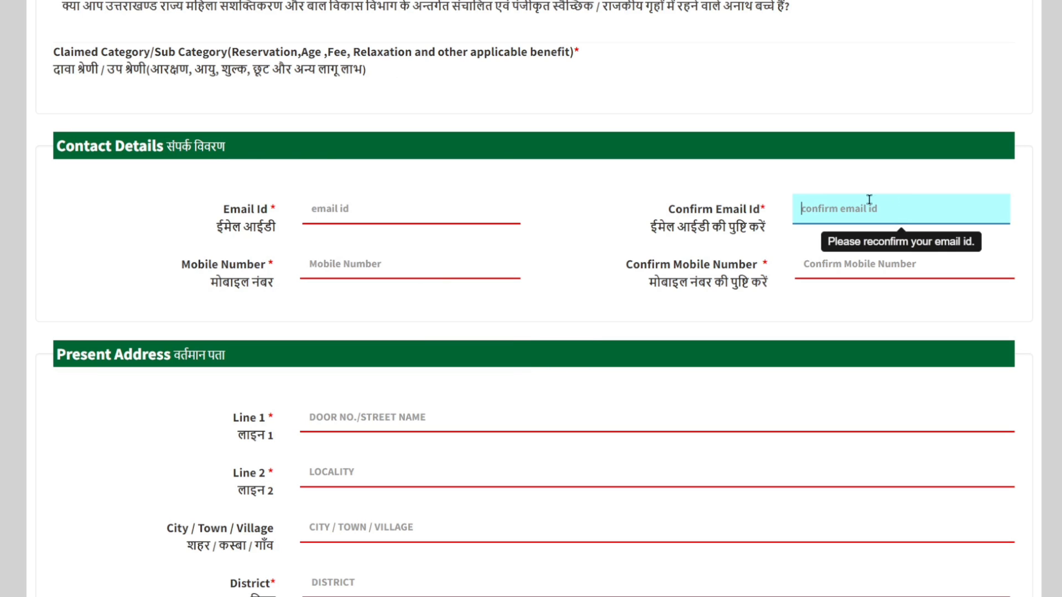
{"action": "left_click", "coordinate": [363, 267]}
{"action": "left_click", "coordinate": [891, 264]}
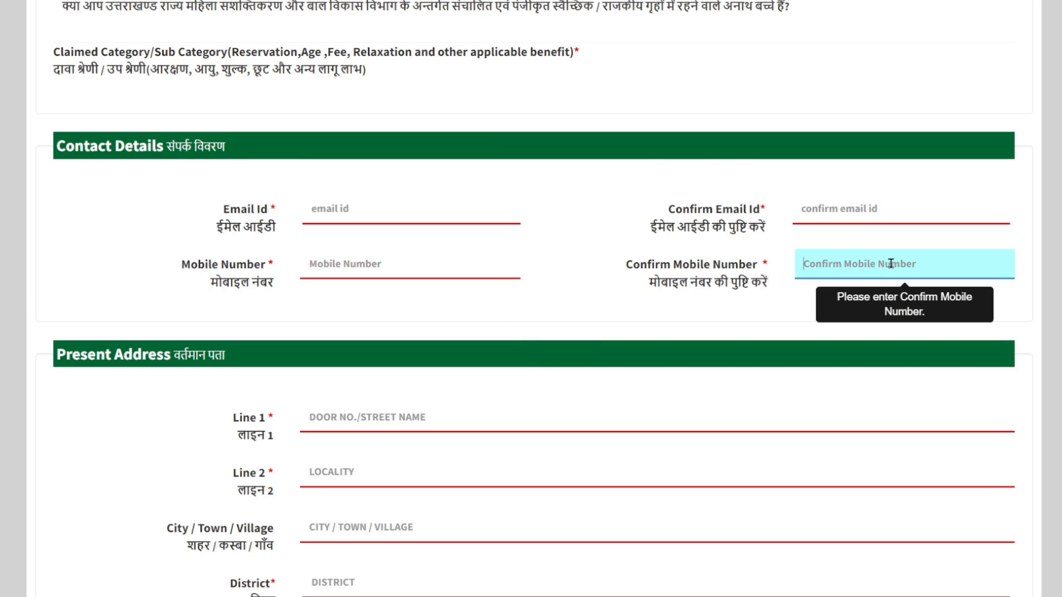
Step: Examine the Present Address and Permanent Address fields, including the same-address copy option, down to the place of filling form
{"action": "scroll", "coordinate": [891, 263], "scroll_direction": "down", "scroll_amount": 3}
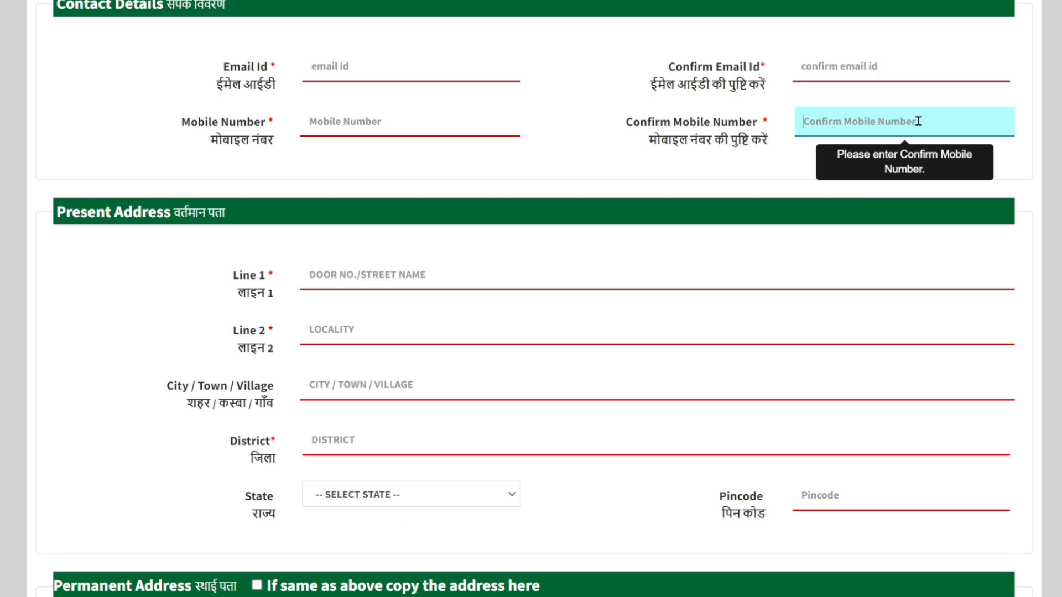
{"action": "scroll", "coordinate": [740, 145], "scroll_direction": "down", "scroll_amount": 1}
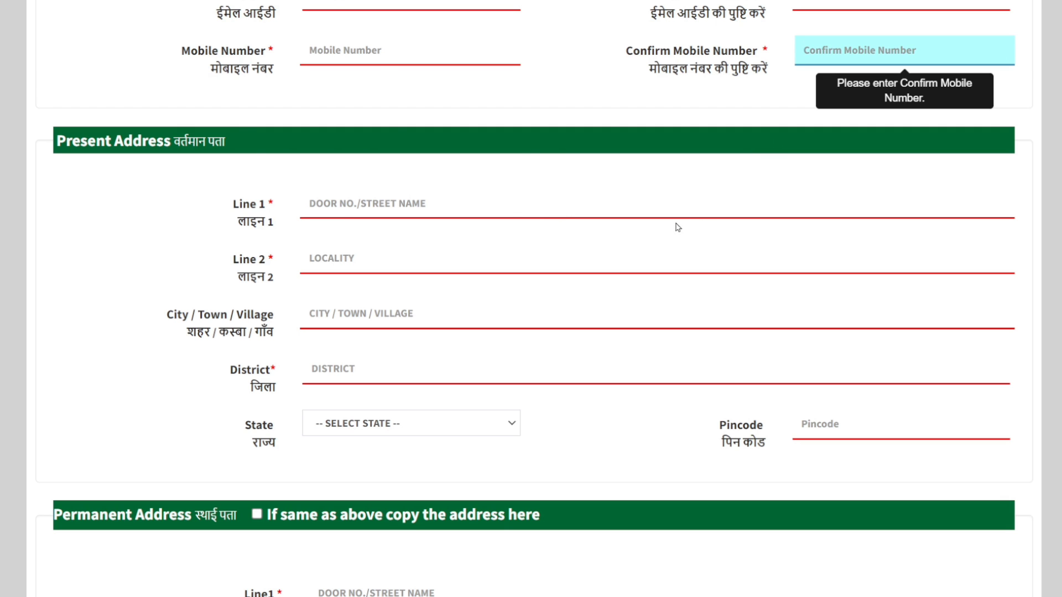
{"action": "scroll", "coordinate": [678, 227], "scroll_direction": "down", "scroll_amount": 1}
{"action": "scroll", "coordinate": [626, 246], "scroll_direction": "down", "scroll_amount": 2}
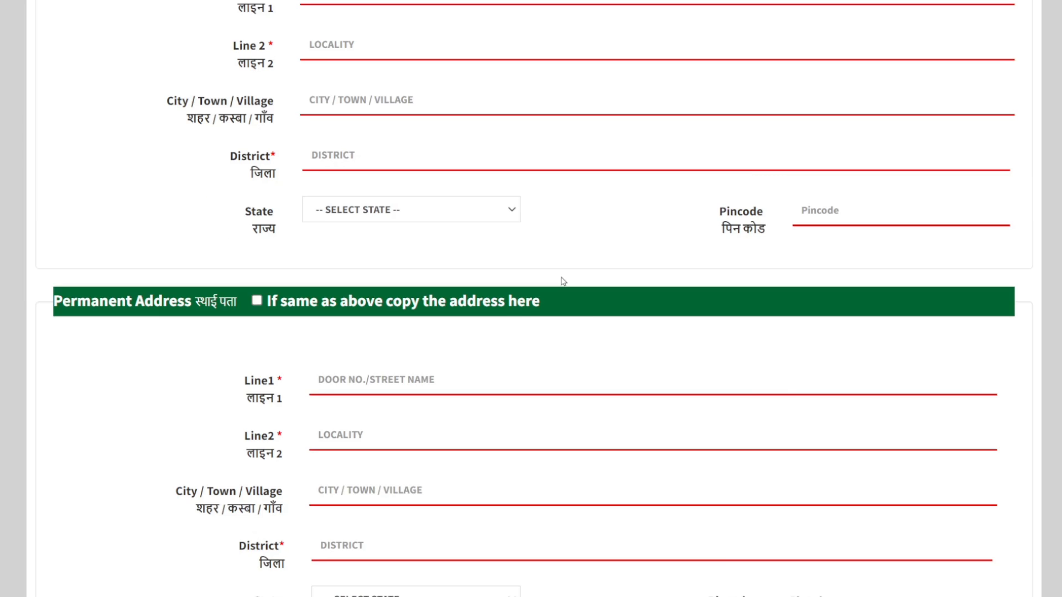
{"action": "scroll", "coordinate": [563, 282], "scroll_direction": "down", "scroll_amount": 1}
{"action": "scroll", "coordinate": [360, 264], "scroll_direction": "down", "scroll_amount": 1}
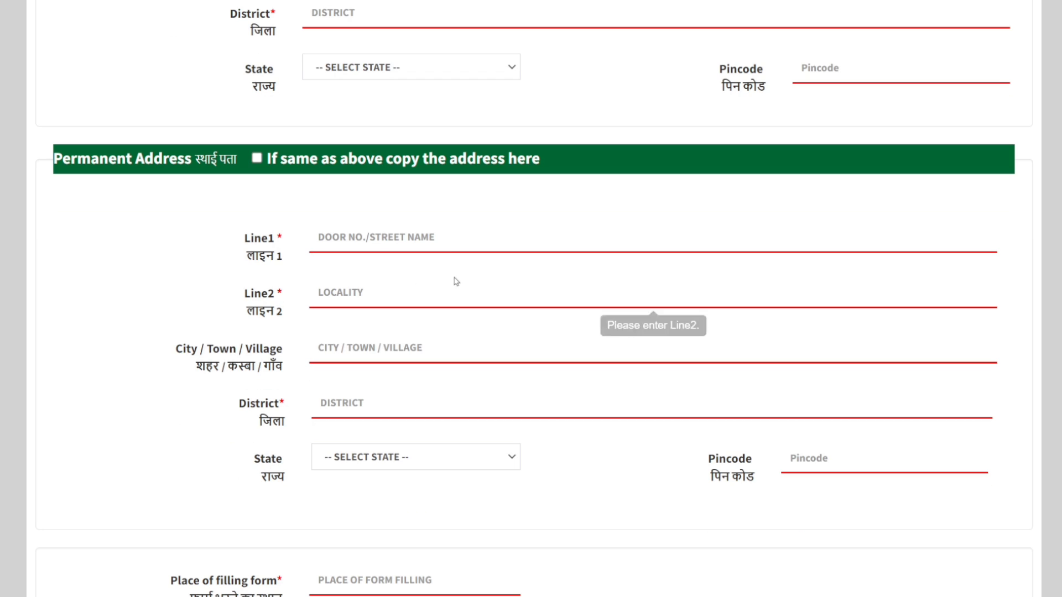
{"action": "left_click", "coordinate": [453, 243]}
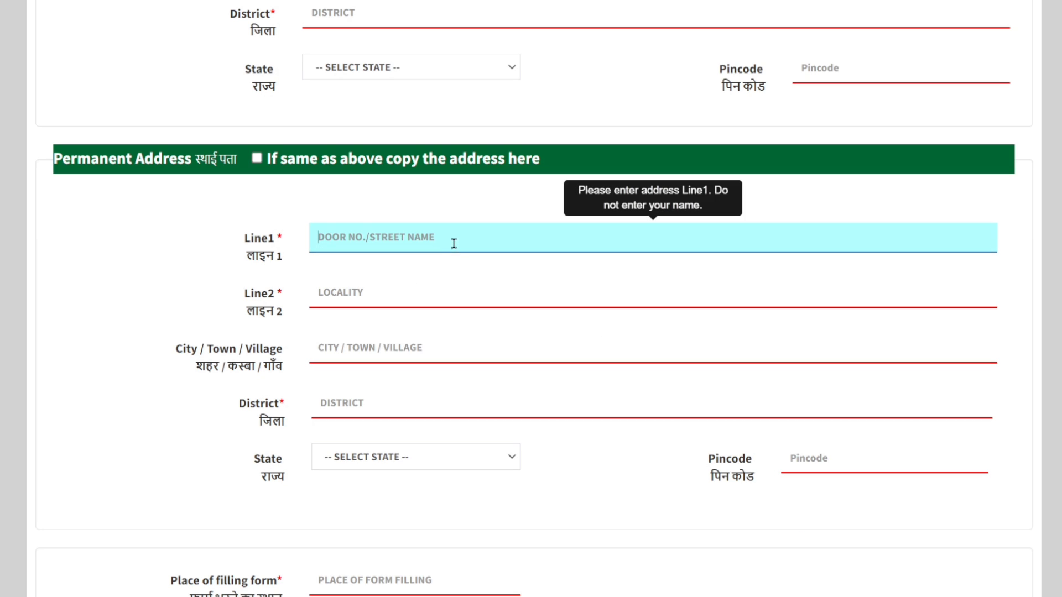
{"action": "left_click", "coordinate": [451, 278]}
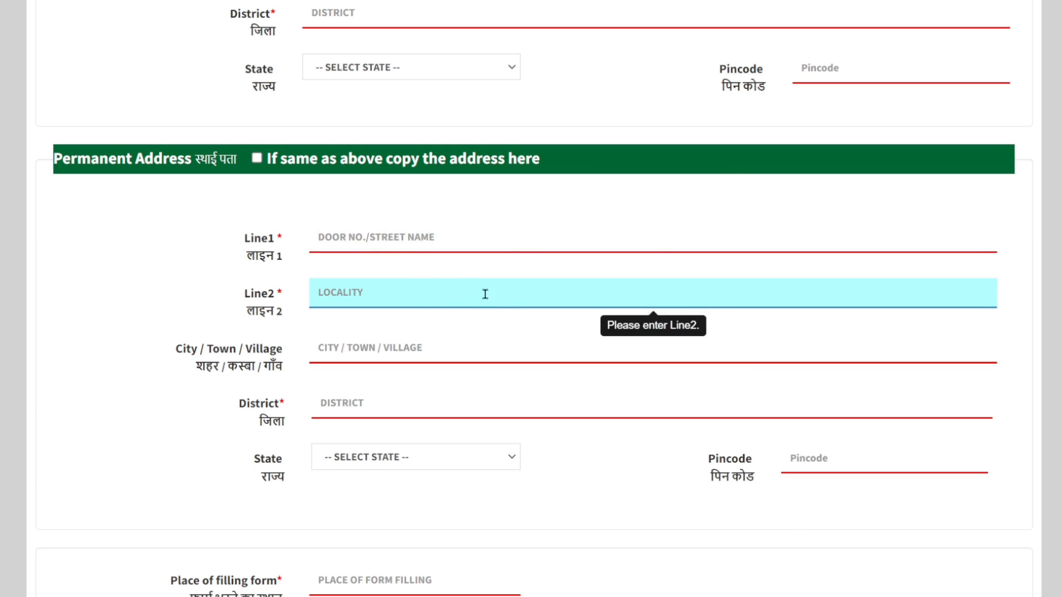
{"action": "scroll", "coordinate": [483, 294], "scroll_direction": "down", "scroll_amount": 4}
{"action": "scroll", "coordinate": [417, 207], "scroll_direction": "down", "scroll_amount": 1}
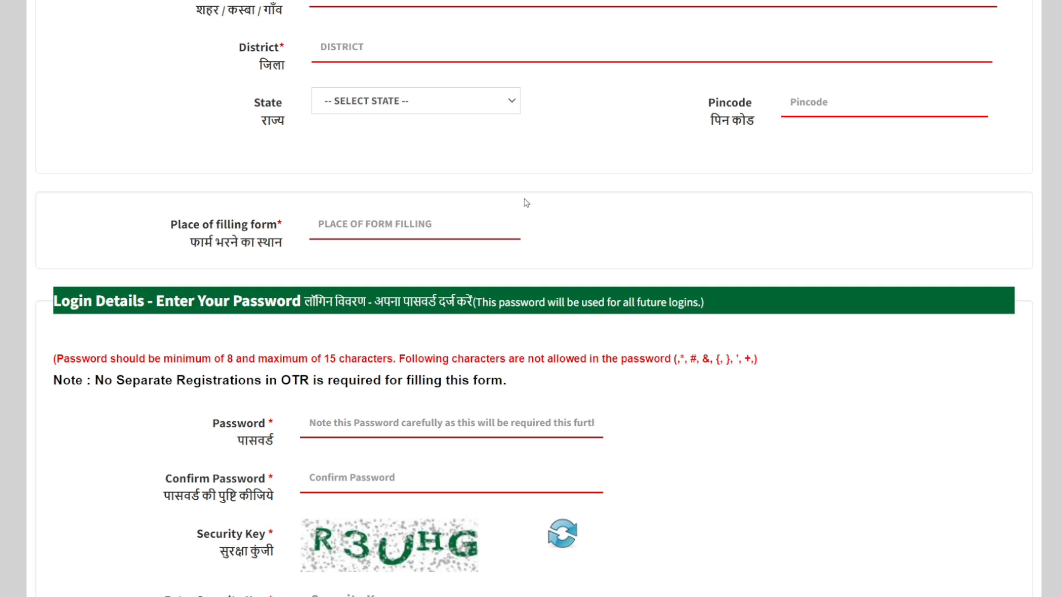
Step: Examine the place of filling form field, the password rules in Login Details, and the Password and Confirm Password fields
{"action": "left_click", "coordinate": [375, 227]}
{"action": "scroll", "coordinate": [503, 230], "scroll_direction": "down", "scroll_amount": 2}
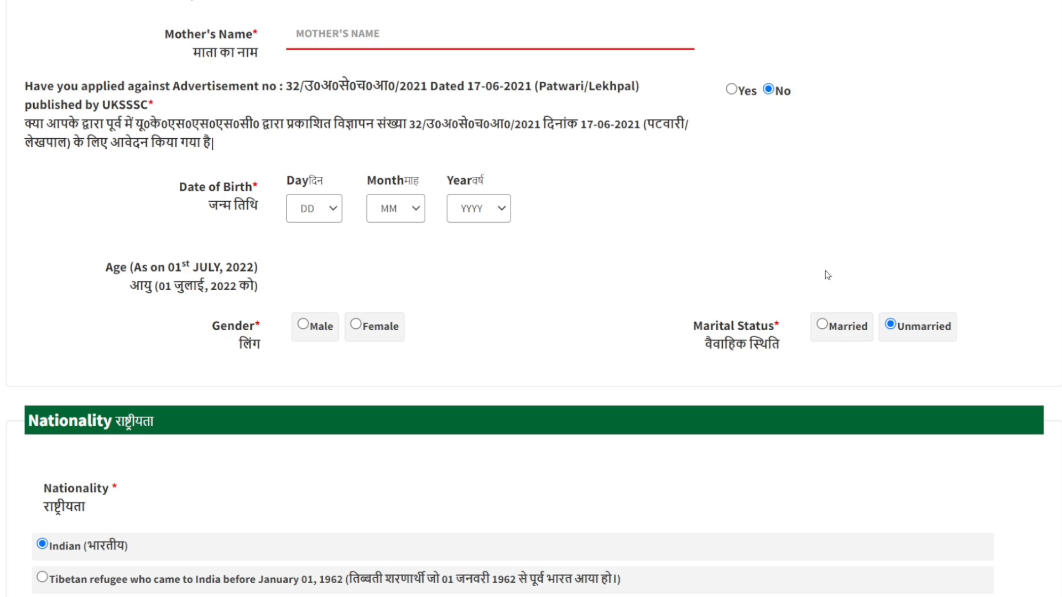
{"action": "scroll", "coordinate": [289, 288], "scroll_direction": "down", "scroll_amount": 20}
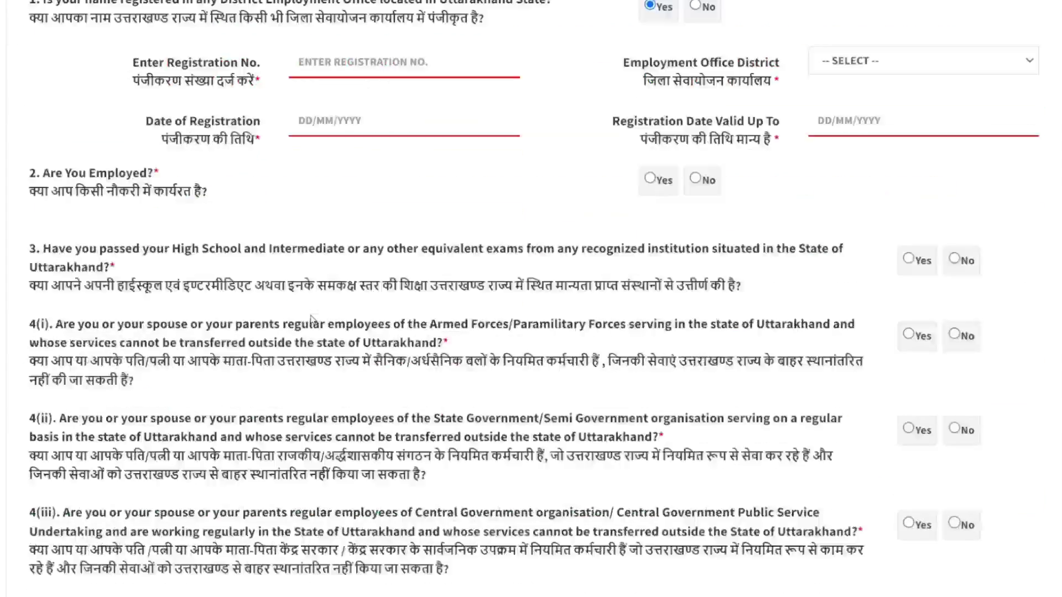
{"action": "scroll", "coordinate": [318, 319], "scroll_direction": "down", "scroll_amount": 20}
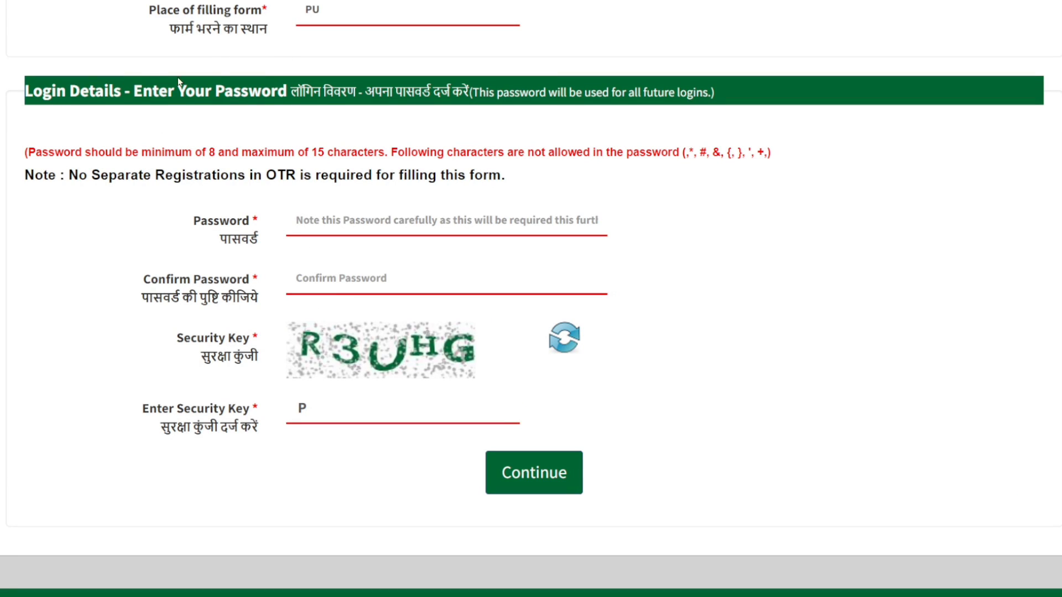
{"action": "left_click", "coordinate": [304, 210]}
{"action": "left_click_drag", "start_coordinate": [798, 153], "coordinate": [682, 154]}
{"action": "left_click", "coordinate": [717, 176]}
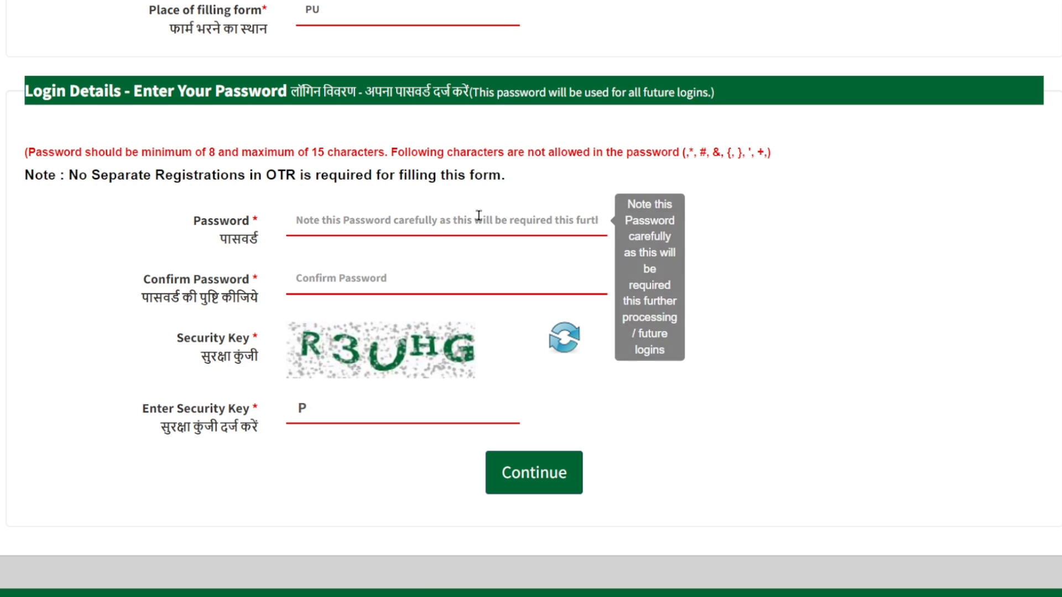
{"action": "left_click", "coordinate": [399, 219]}
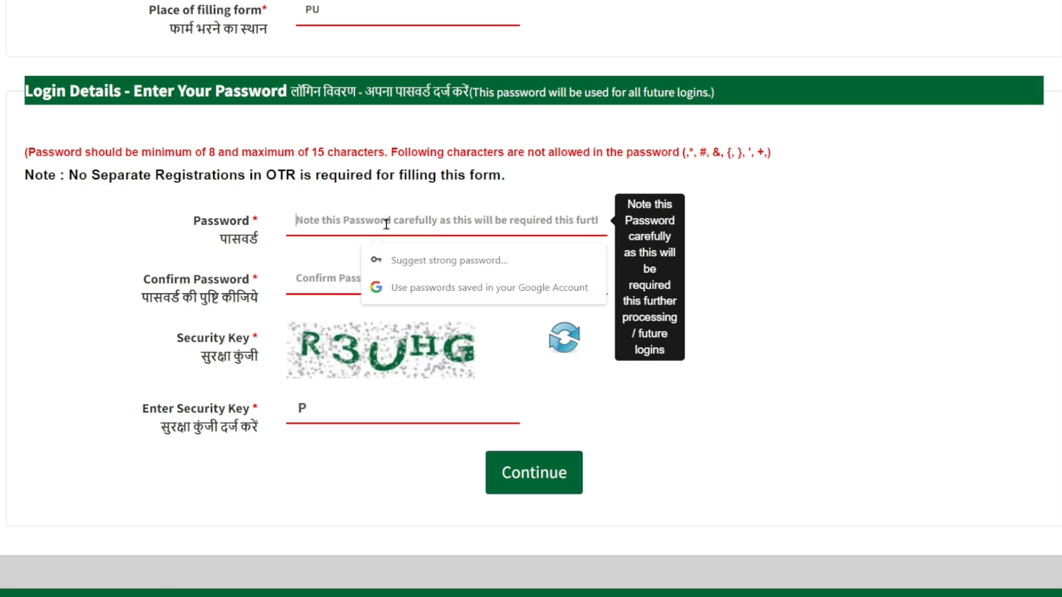
{"action": "left_click", "coordinate": [291, 281]}
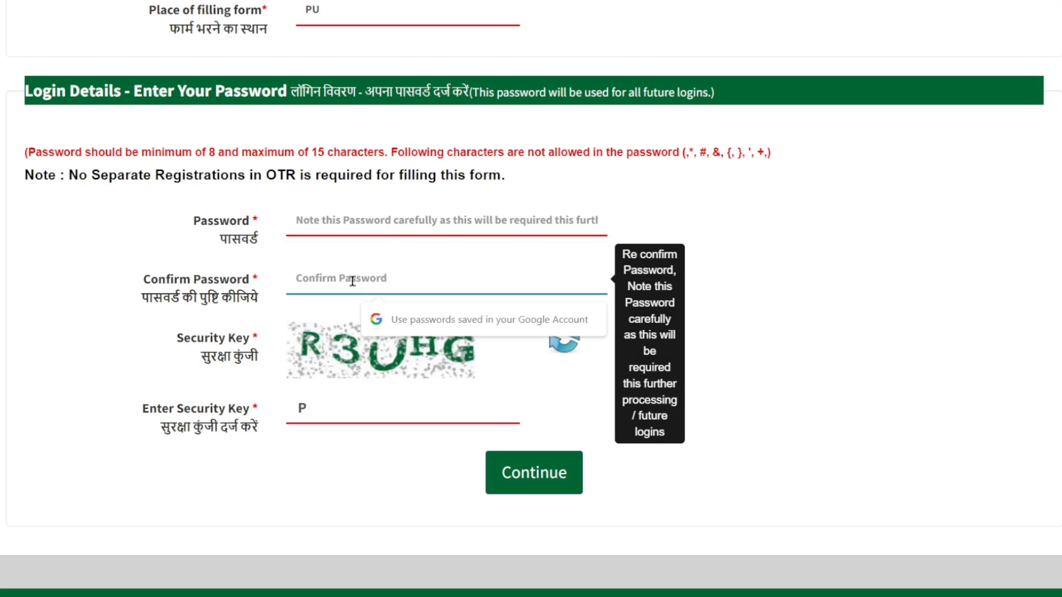
Step: Clear the character in the security key field and continue to the review of the filled information
{"action": "left_click", "coordinate": [332, 408]}
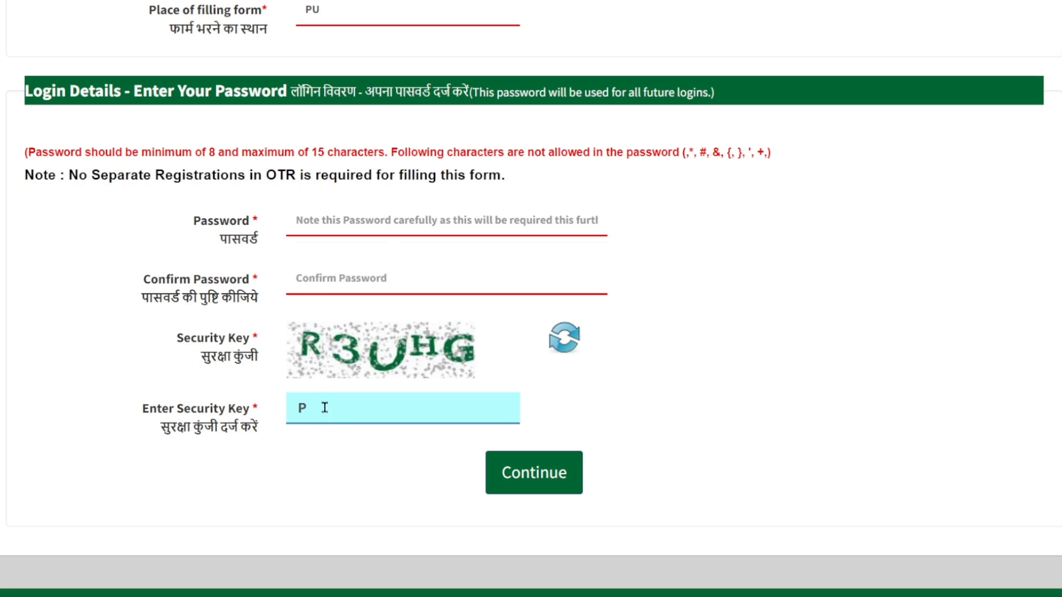
{"action": "key", "text": "BackSpace"}
{"action": "left_click", "coordinate": [547, 465]}
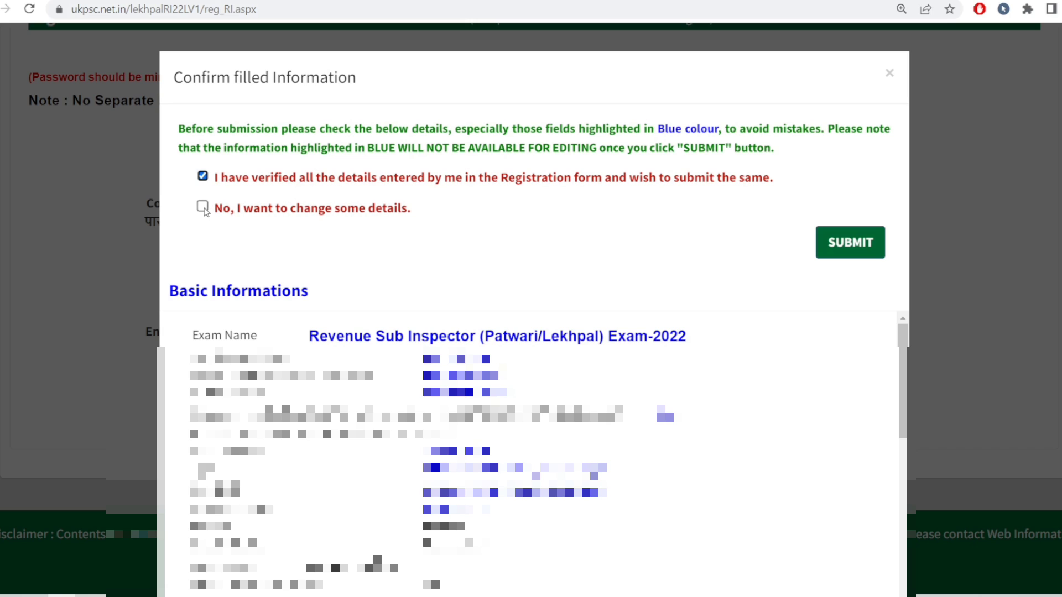
Step: Try the option to change details, reselect the declaration that all details are verified, and submit the registration with confirmation
{"action": "left_click", "coordinate": [202, 209]}
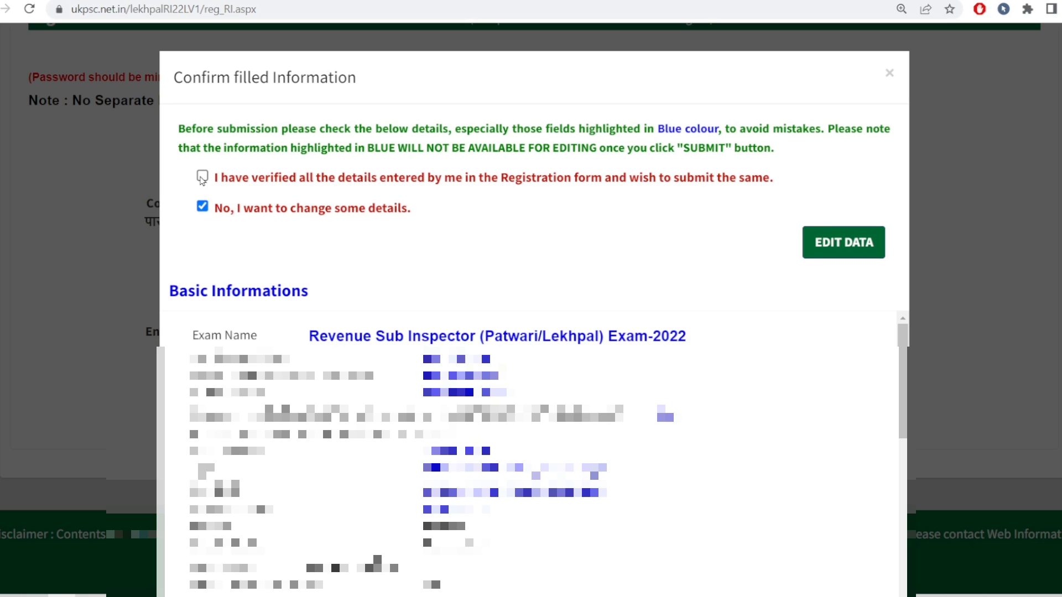
{"action": "left_click", "coordinate": [202, 178]}
{"action": "left_click", "coordinate": [848, 240]}
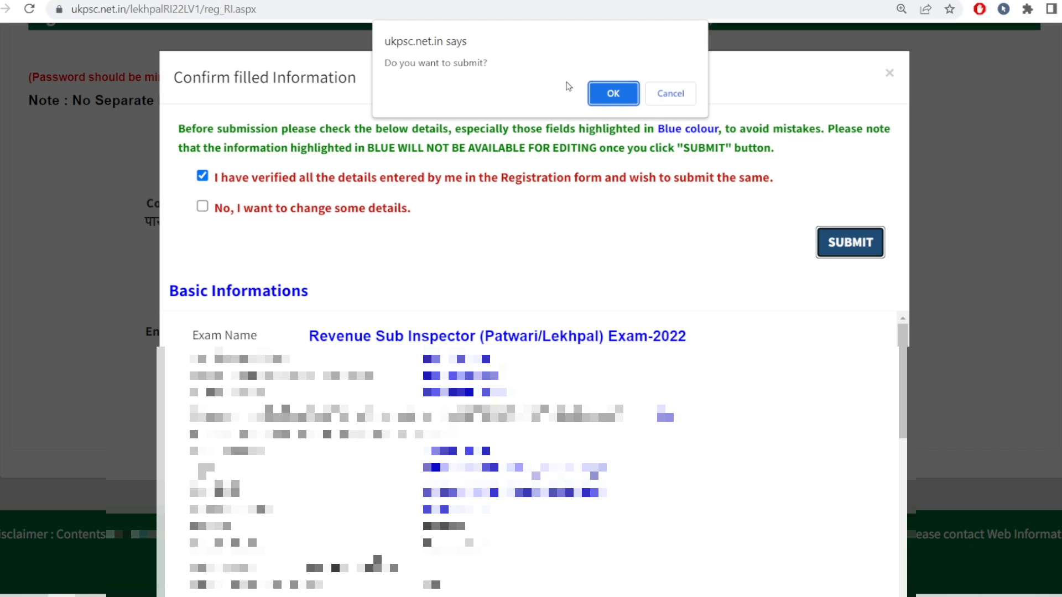
{"action": "left_click", "coordinate": [610, 93]}
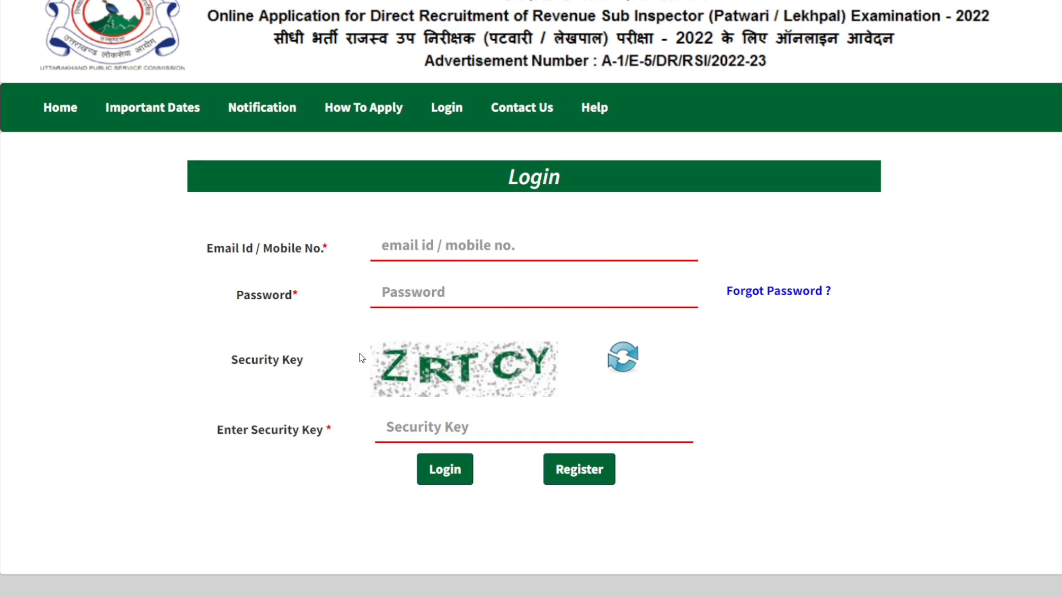
Step: Log in to the registered application and proceed from Personal Information to the educational details step
{"action": "left_click", "coordinate": [448, 430]}
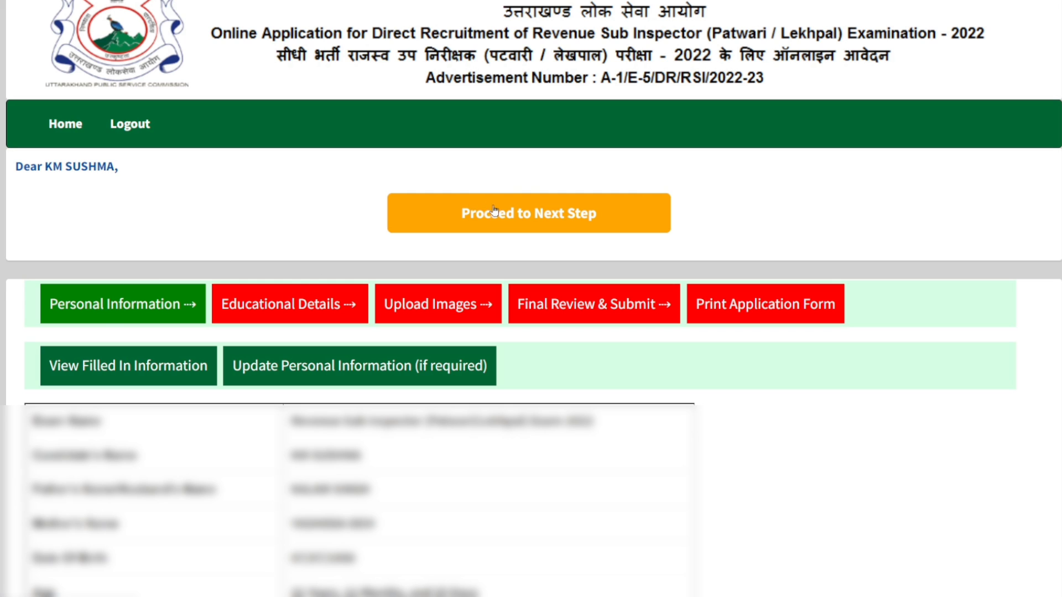
{"action": "left_click", "coordinate": [566, 216]}
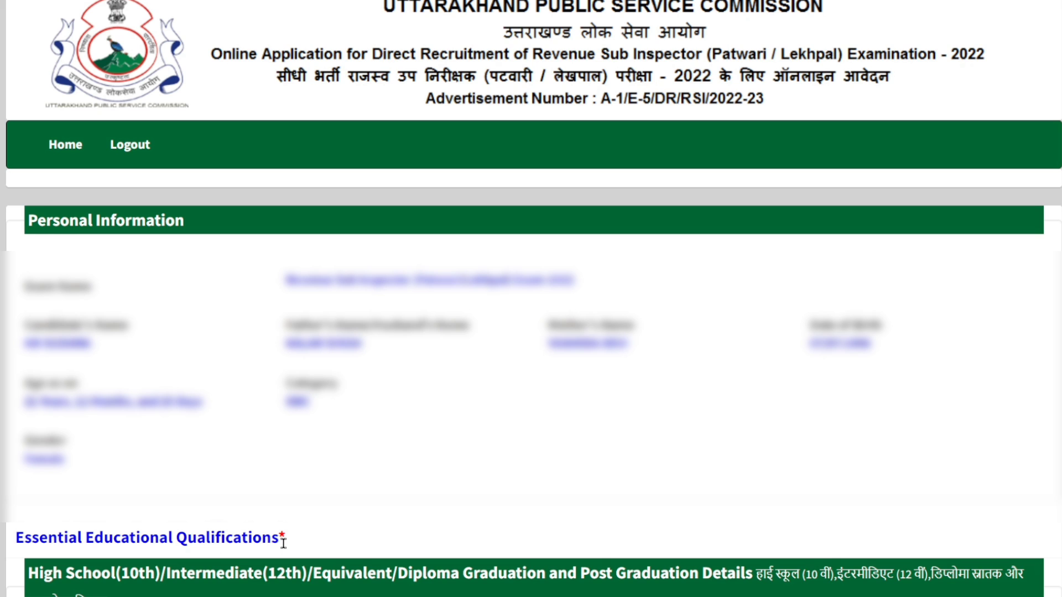
Step: Set the qualification type to High School(10th) under Essential Educational Qualifications
{"action": "scroll", "coordinate": [283, 543], "scroll_direction": "down", "scroll_amount": 10}
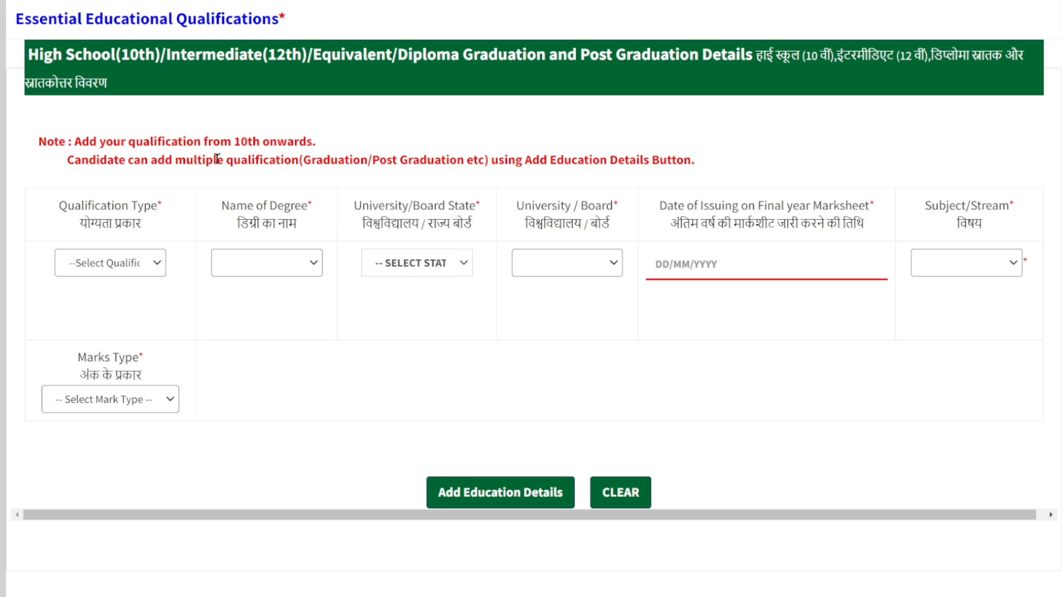
{"action": "left_click", "coordinate": [159, 268]}
{"action": "left_click", "coordinate": [131, 301]}
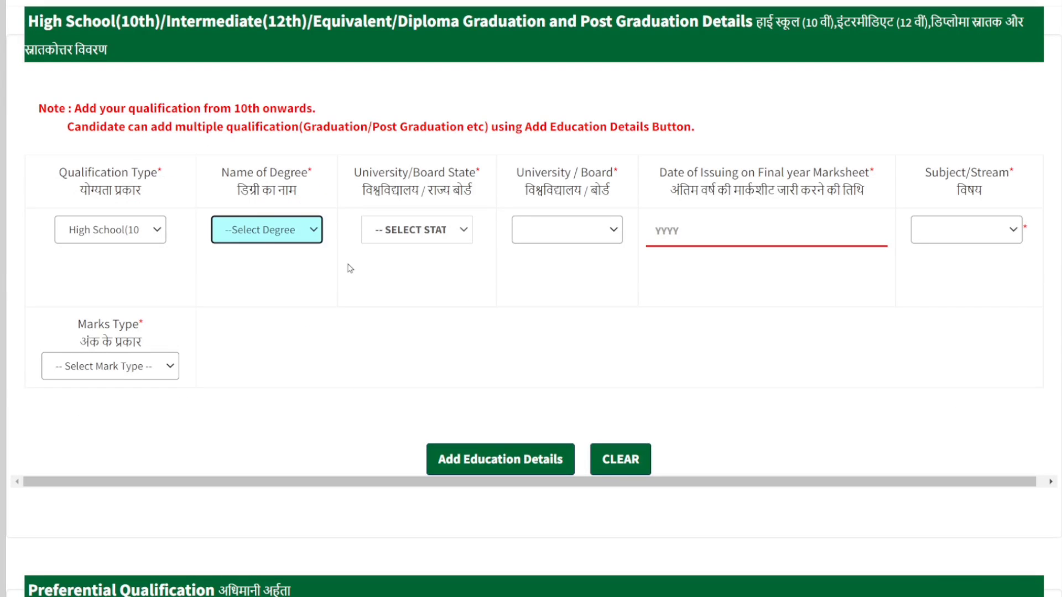
Step: Check the degree name, university/board state and university/board choices for the high school entry without selecting any
{"action": "left_click", "coordinate": [319, 232]}
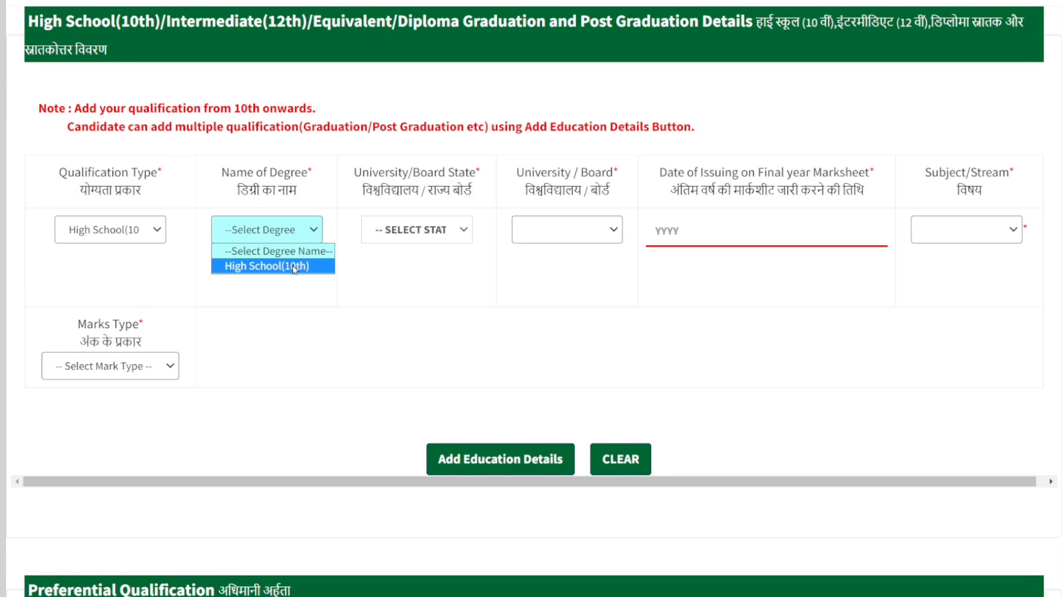
{"action": "left_click", "coordinate": [463, 232]}
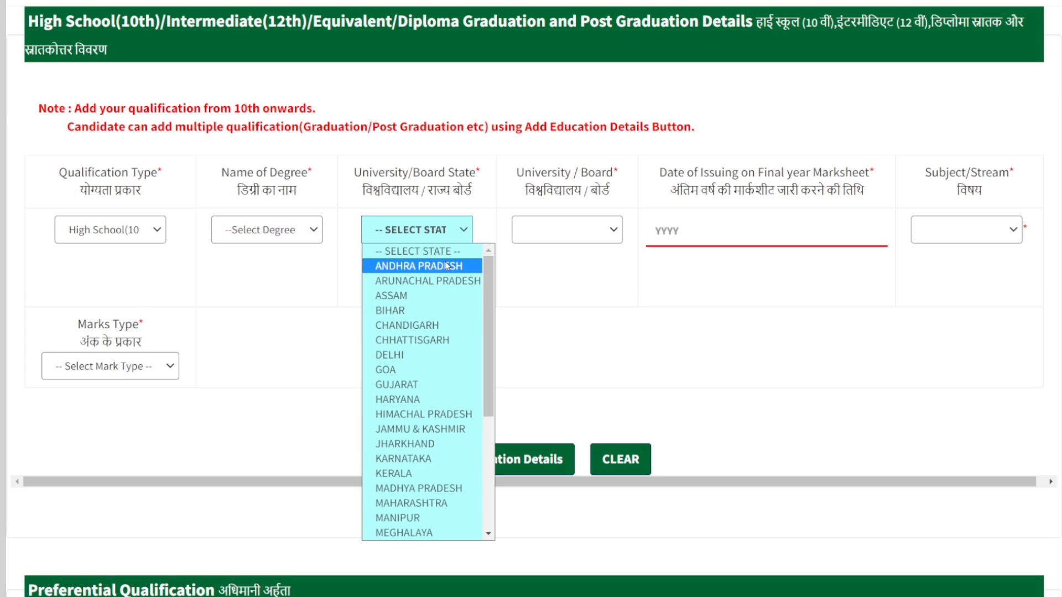
{"action": "scroll", "coordinate": [420, 265], "scroll_direction": "down", "scroll_amount": 5}
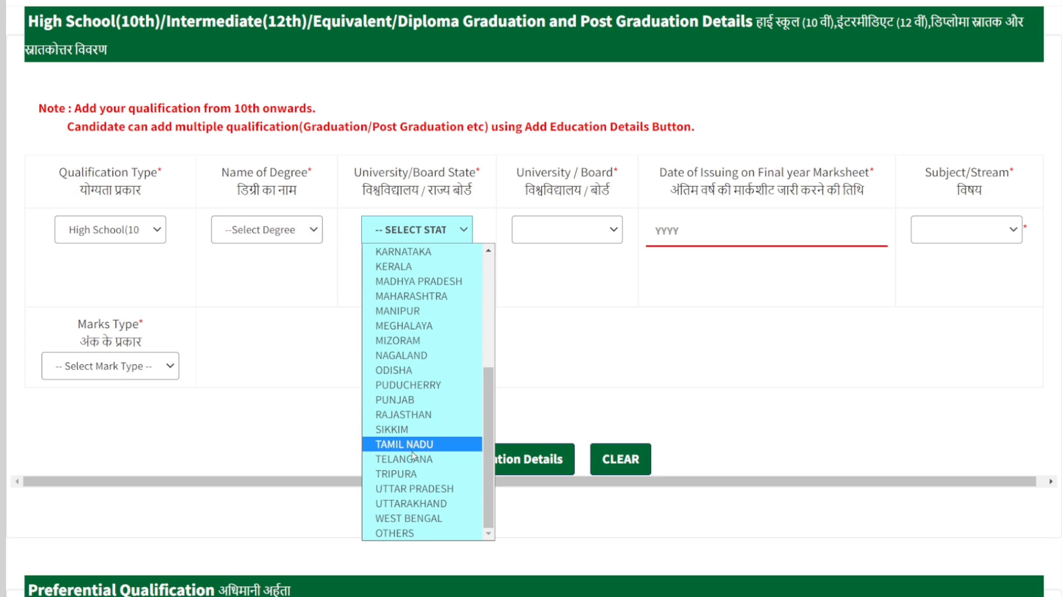
{"action": "left_click", "coordinate": [593, 333]}
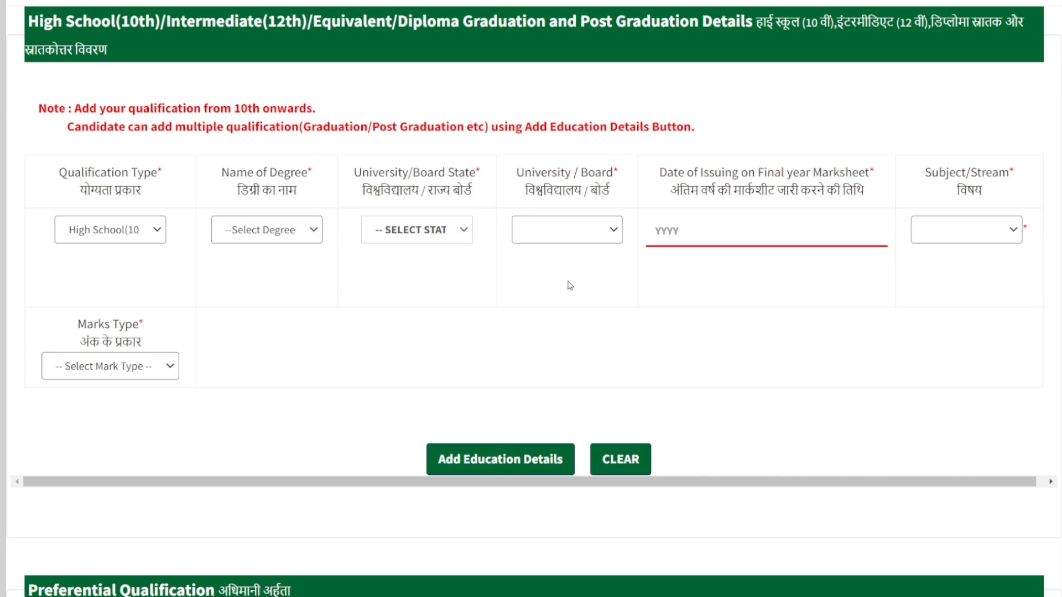
{"action": "left_click", "coordinate": [610, 238]}
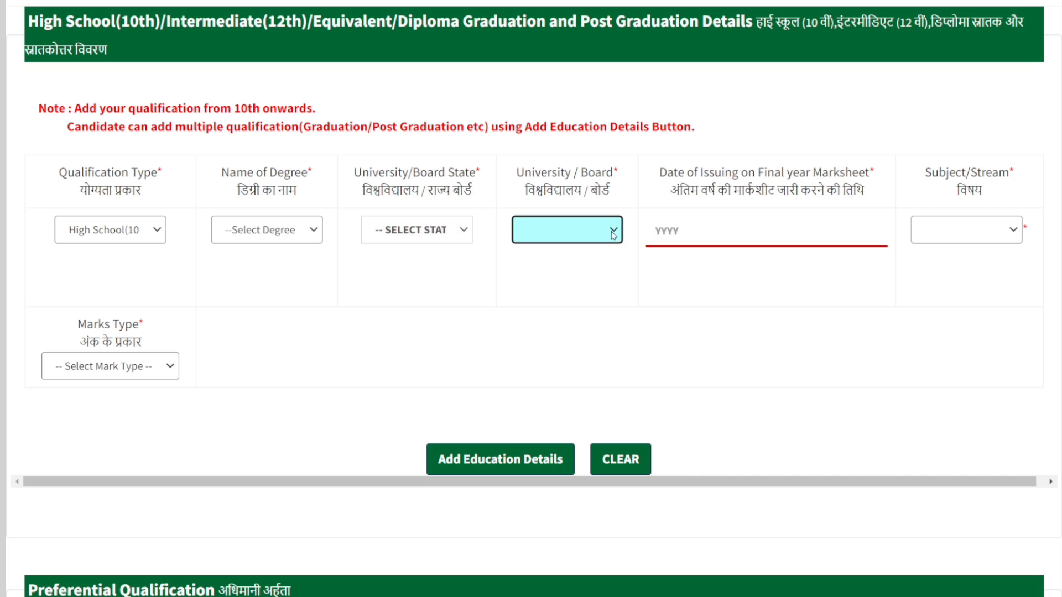
{"action": "left_click", "coordinate": [596, 271]}
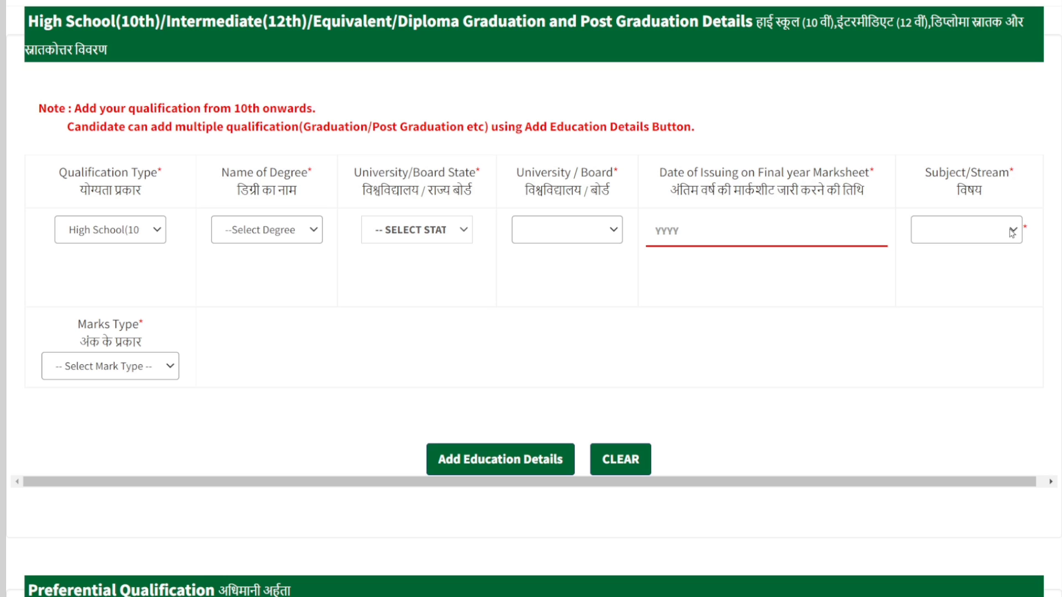
Step: Check the available marks types for the high school entry, leaving the field unselected
{"action": "left_click", "coordinate": [174, 367]}
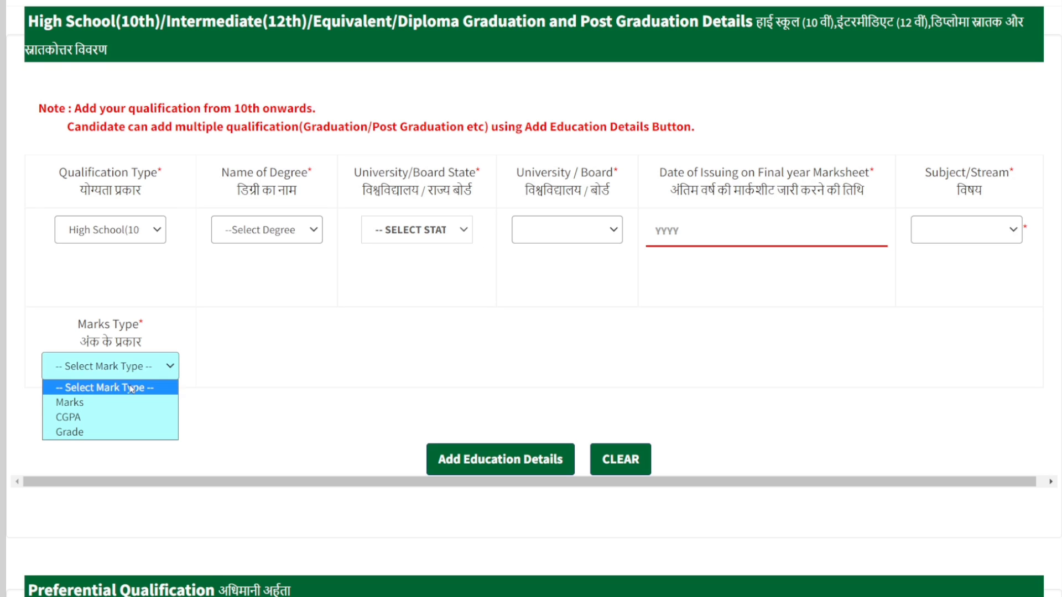
{"action": "left_click", "coordinate": [254, 361]}
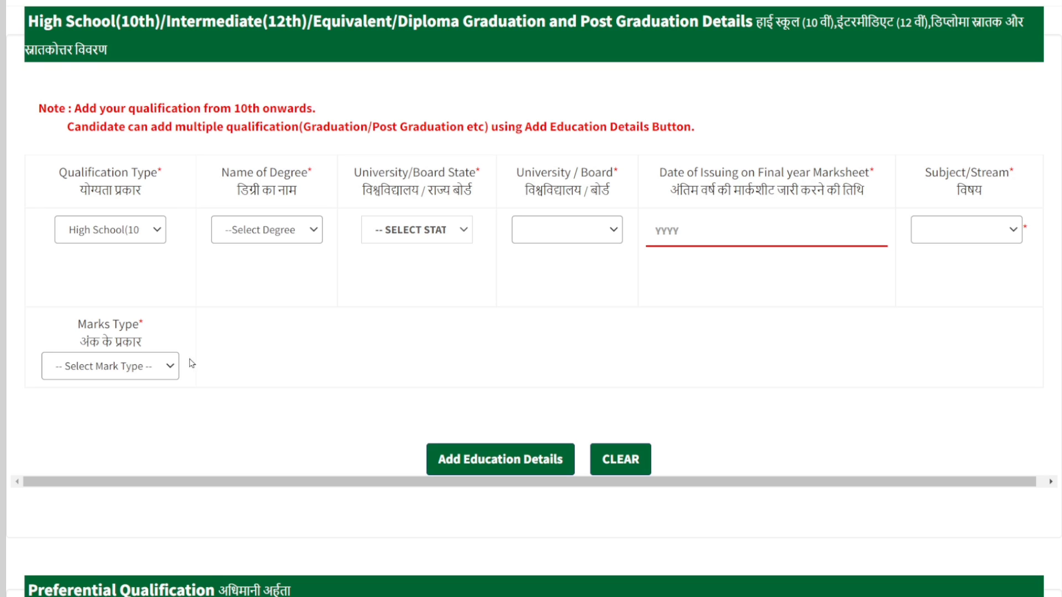
{"action": "left_click", "coordinate": [173, 367]}
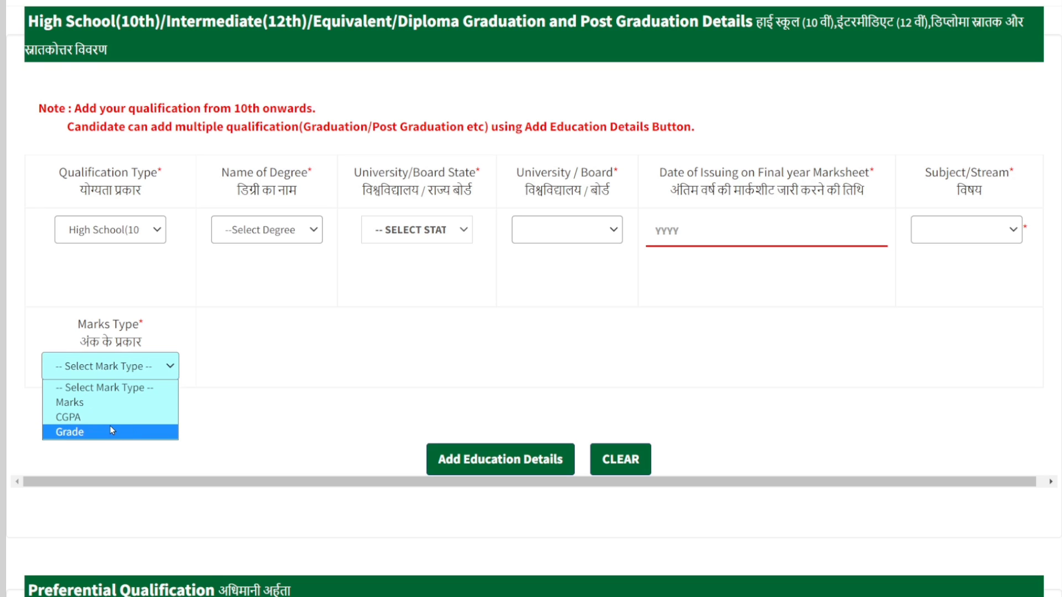
{"action": "left_click", "coordinate": [275, 333]}
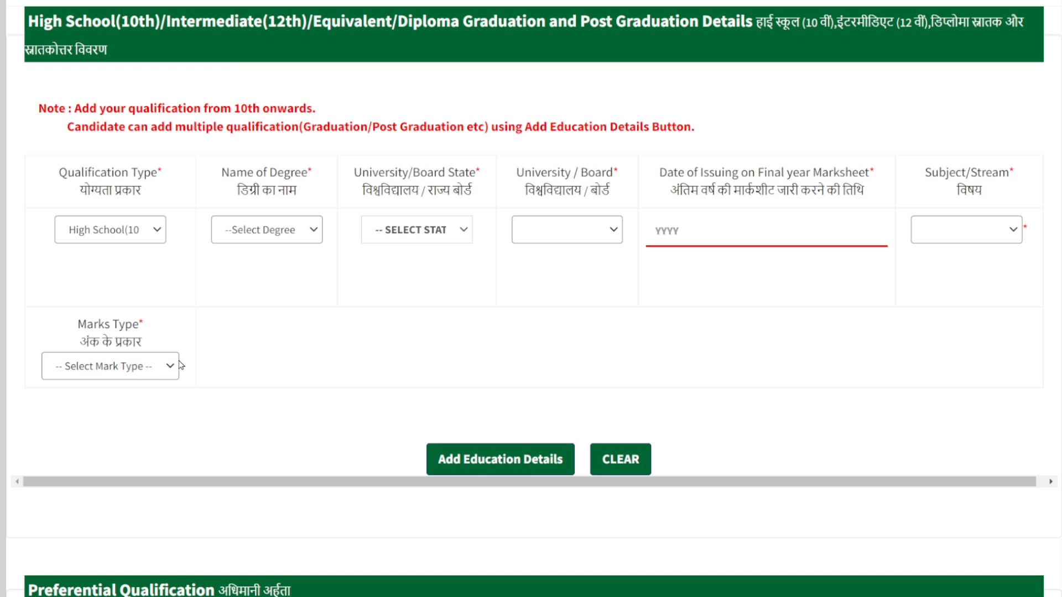
Step: Set the marks type of the high school entry to Marks
{"action": "left_click", "coordinate": [167, 367]}
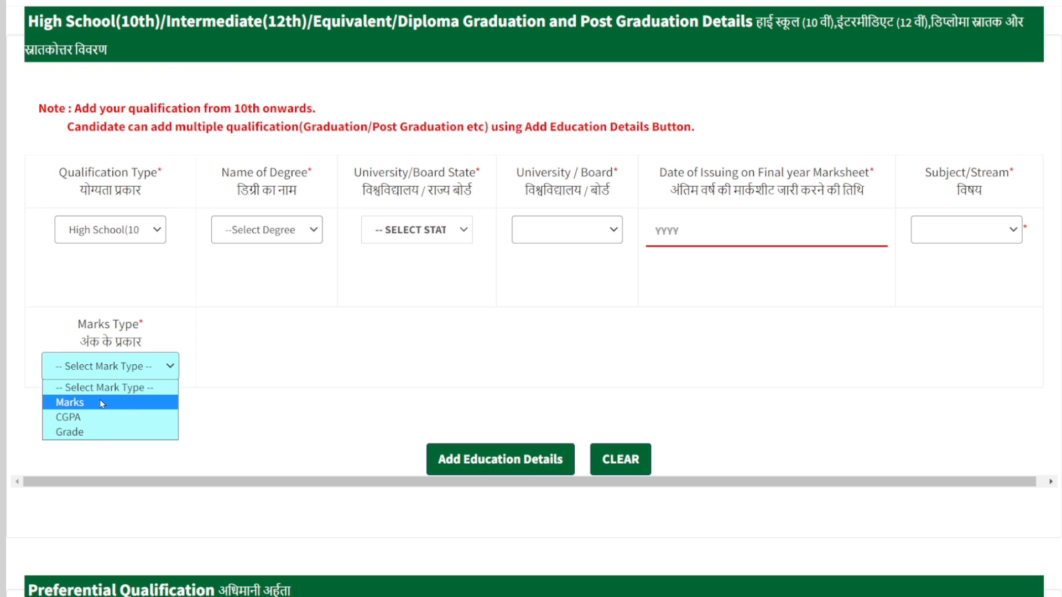
{"action": "left_click", "coordinate": [234, 317]}
{"action": "left_click", "coordinate": [236, 316]}
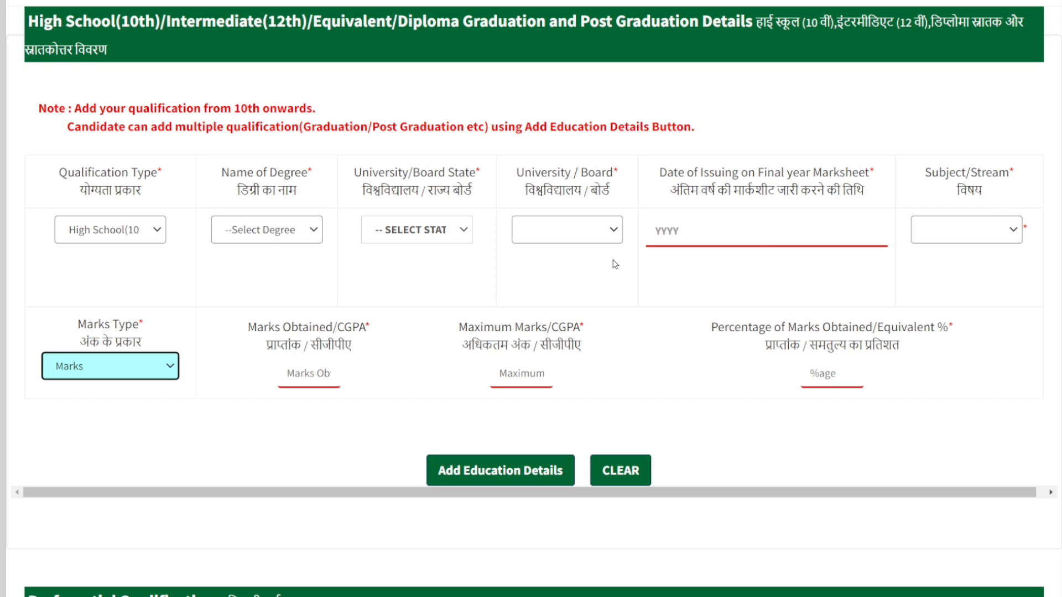
{"action": "left_click", "coordinate": [268, 238]}
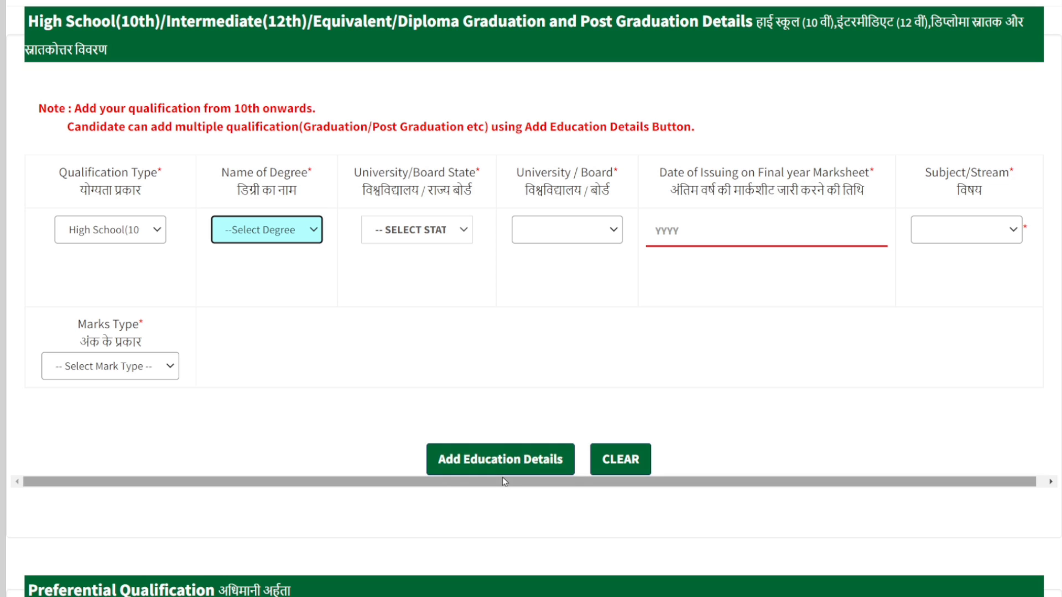
Step: Set the qualification type to Intermediate(12th)/Equivalent and check the degree names offered for it
{"action": "left_click", "coordinate": [155, 231]}
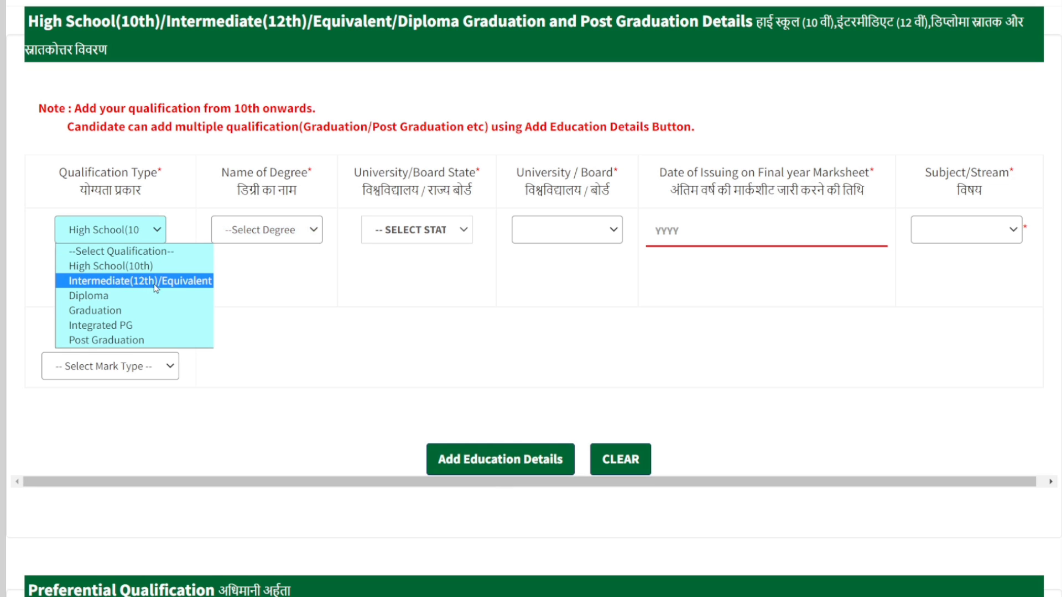
{"action": "left_click", "coordinate": [313, 234]}
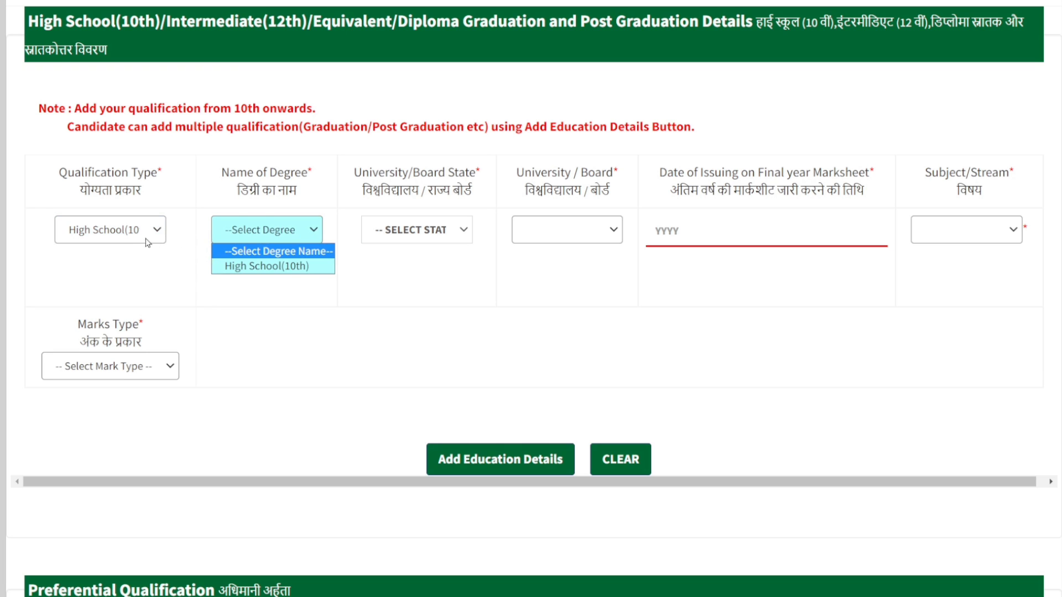
{"action": "left_click", "coordinate": [168, 260]}
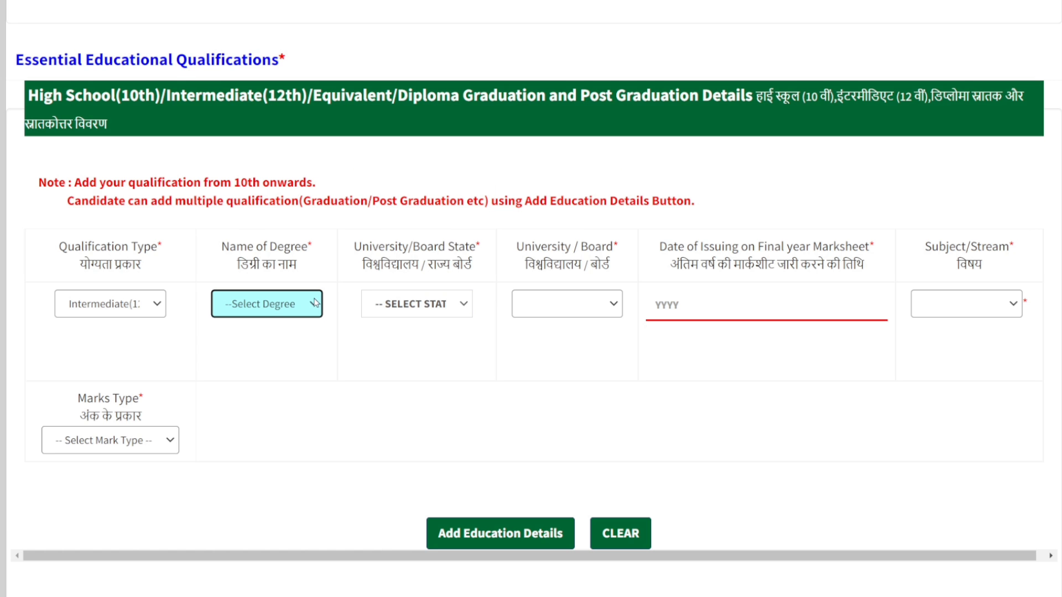
{"action": "left_click", "coordinate": [153, 304]}
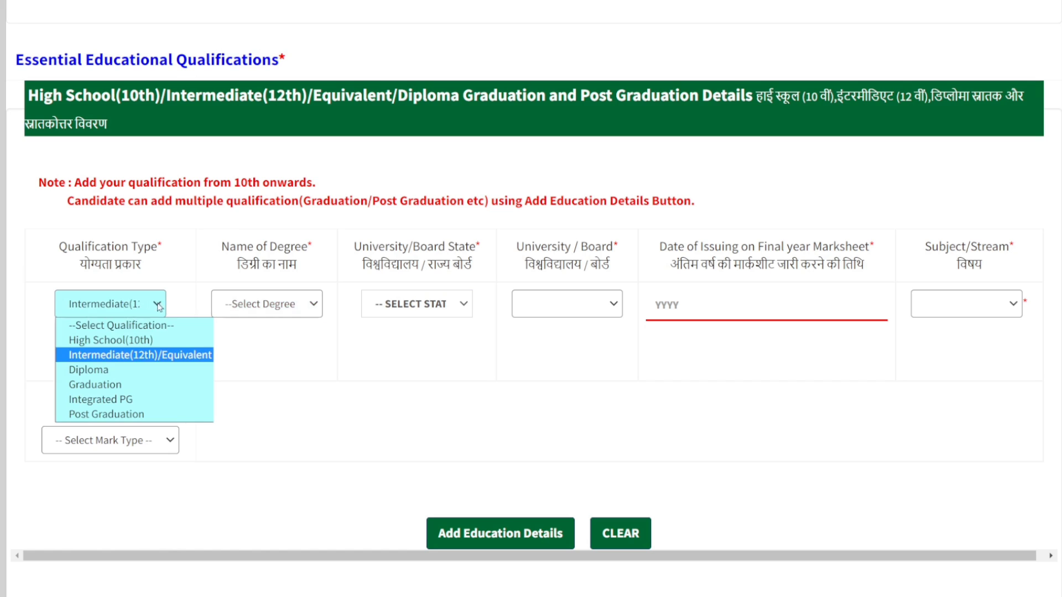
{"action": "left_click", "coordinate": [281, 367]}
{"action": "left_click", "coordinate": [308, 304]}
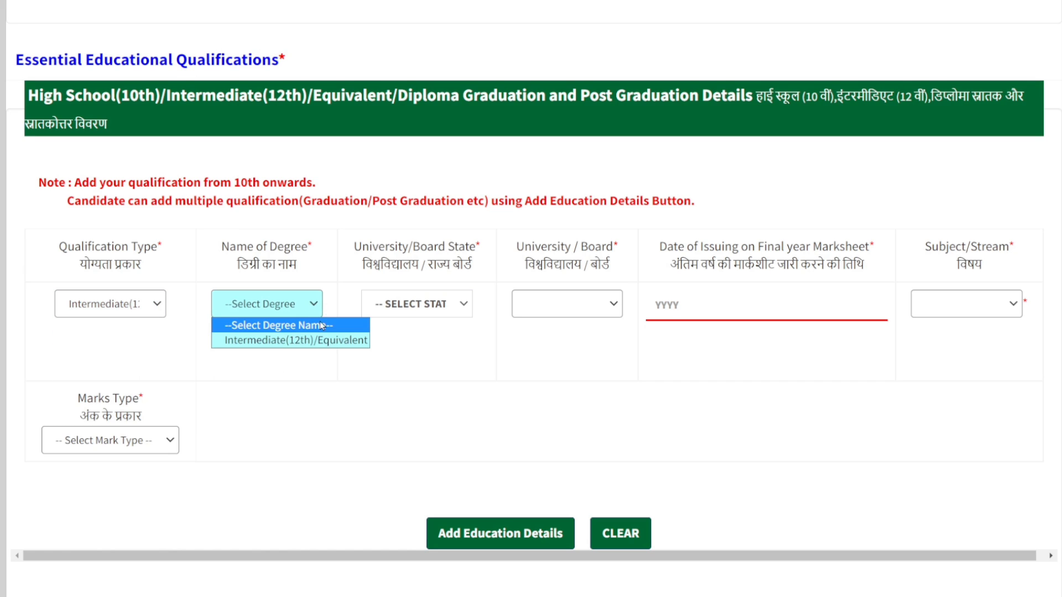
{"action": "left_click", "coordinate": [381, 371]}
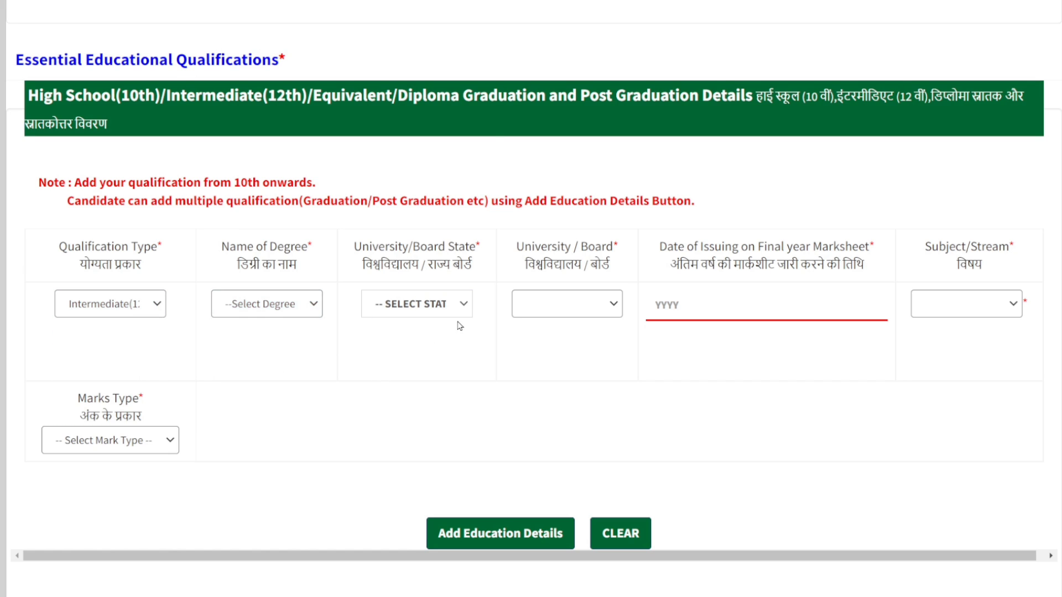
Step: Set the qualification type to Graduation and look through its degree names without selecting one
{"action": "left_click", "coordinate": [464, 303]}
{"action": "left_click", "coordinate": [343, 363]}
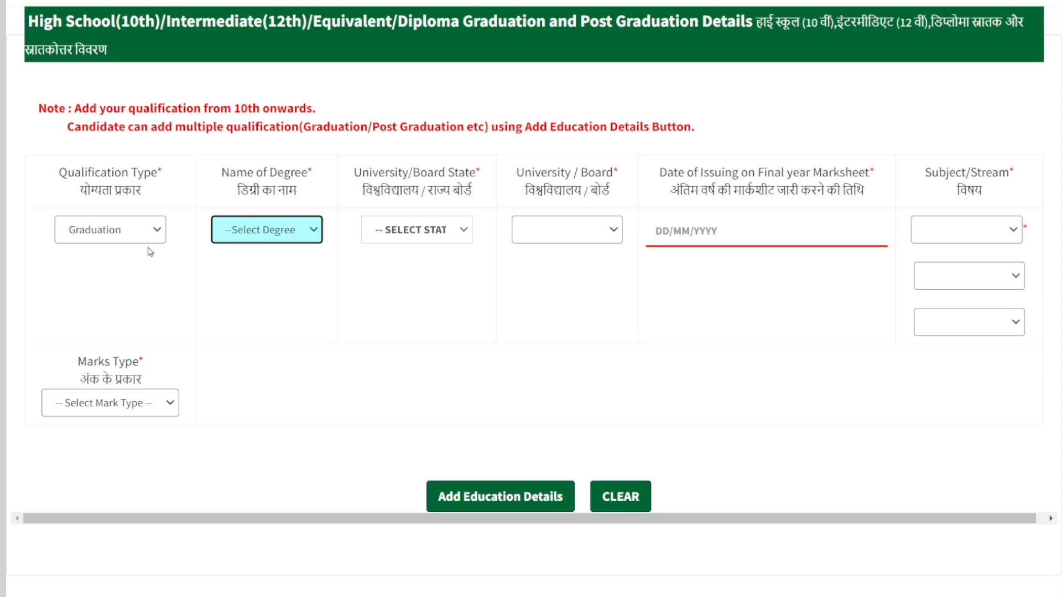
{"action": "left_click", "coordinate": [315, 230]}
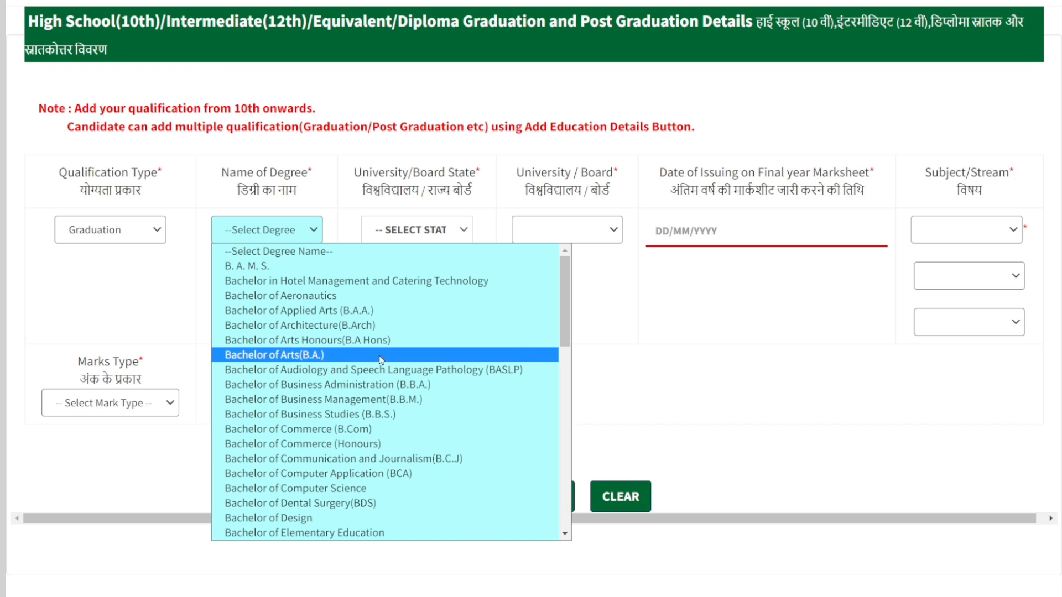
{"action": "scroll", "coordinate": [387, 443], "scroll_direction": "down", "scroll_amount": 10}
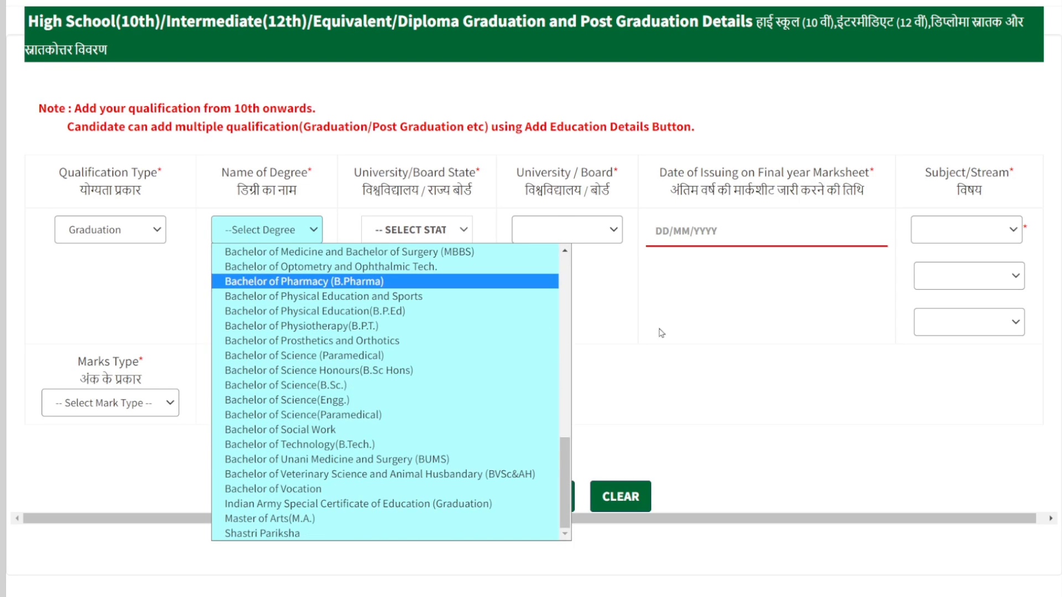
{"action": "left_click", "coordinate": [712, 353]}
Step: Check the university/board state and marks type choices for the graduation entry, leaving both unselected
{"action": "left_click", "coordinate": [464, 232]}
{"action": "left_click", "coordinate": [463, 231]}
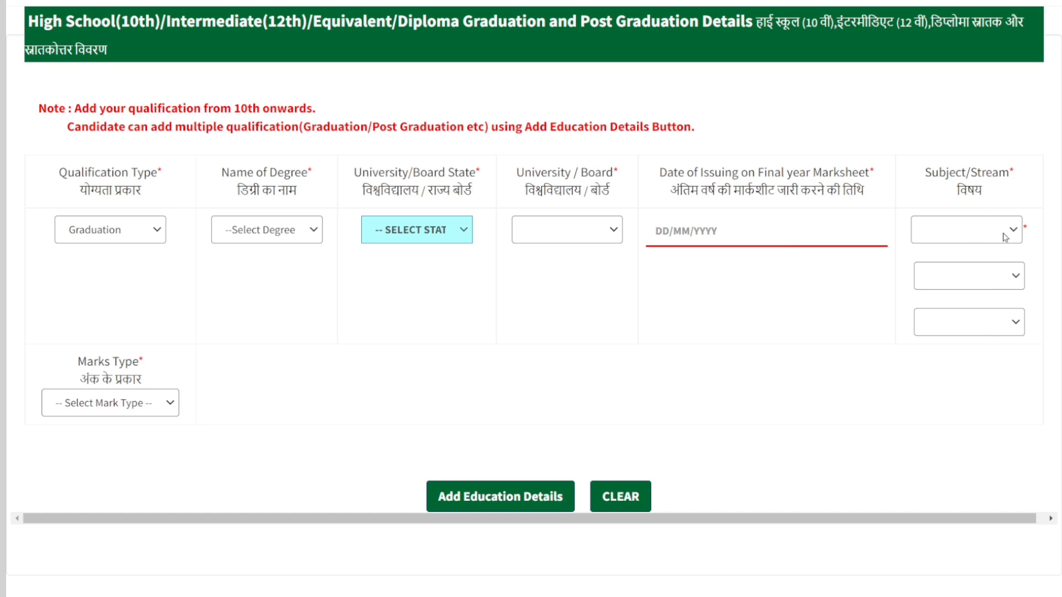
{"action": "left_click", "coordinate": [173, 403]}
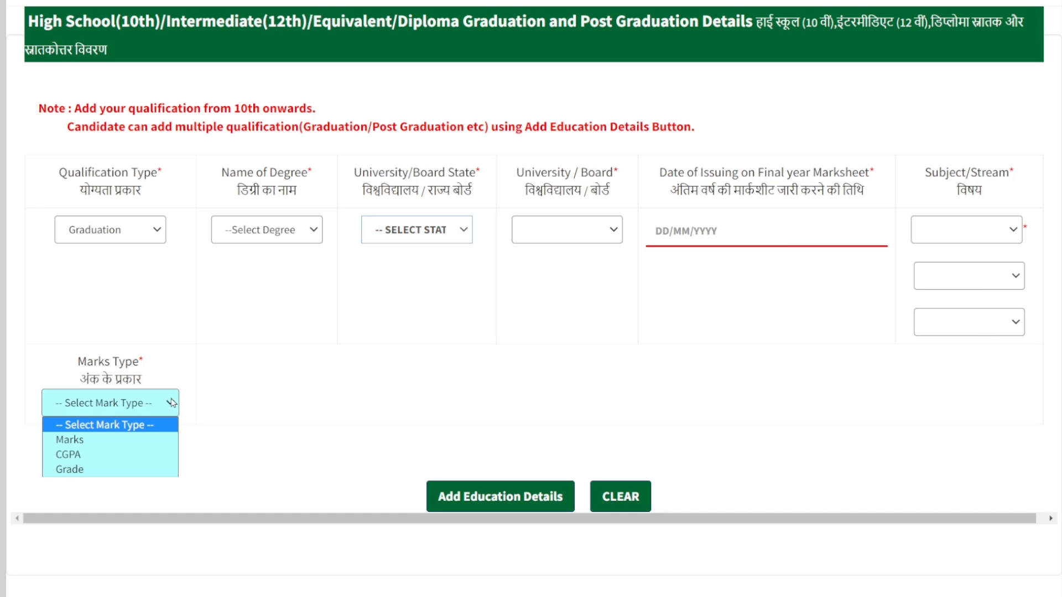
{"action": "left_click", "coordinate": [244, 397]}
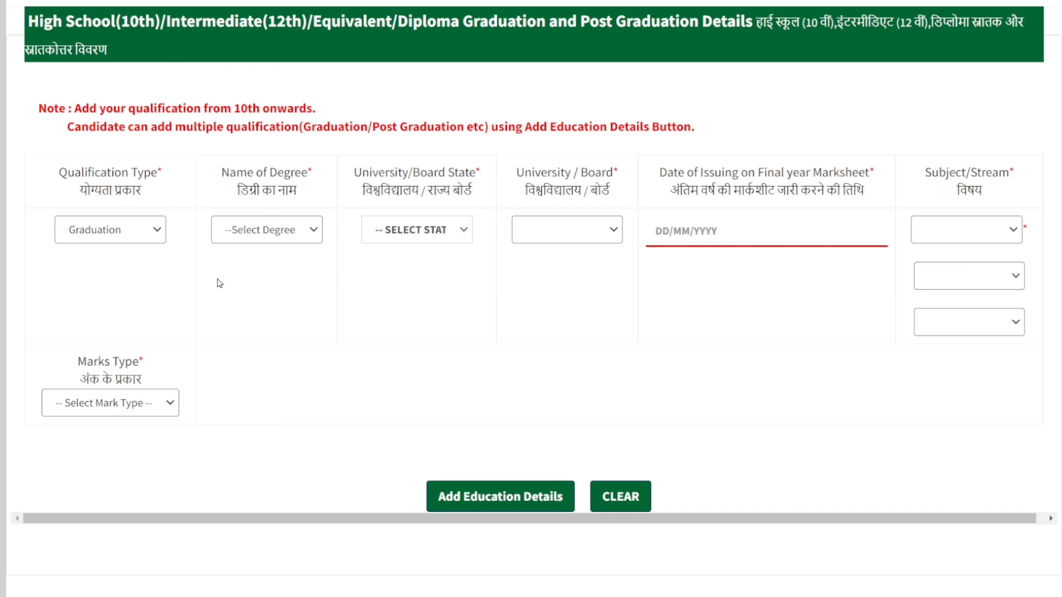
Step: Answer Yes to possessing the National Cadet Corps 'B' and 'C' certificates under Preferential Qualification
{"action": "scroll", "coordinate": [220, 283], "scroll_direction": "up", "scroll_amount": 1}
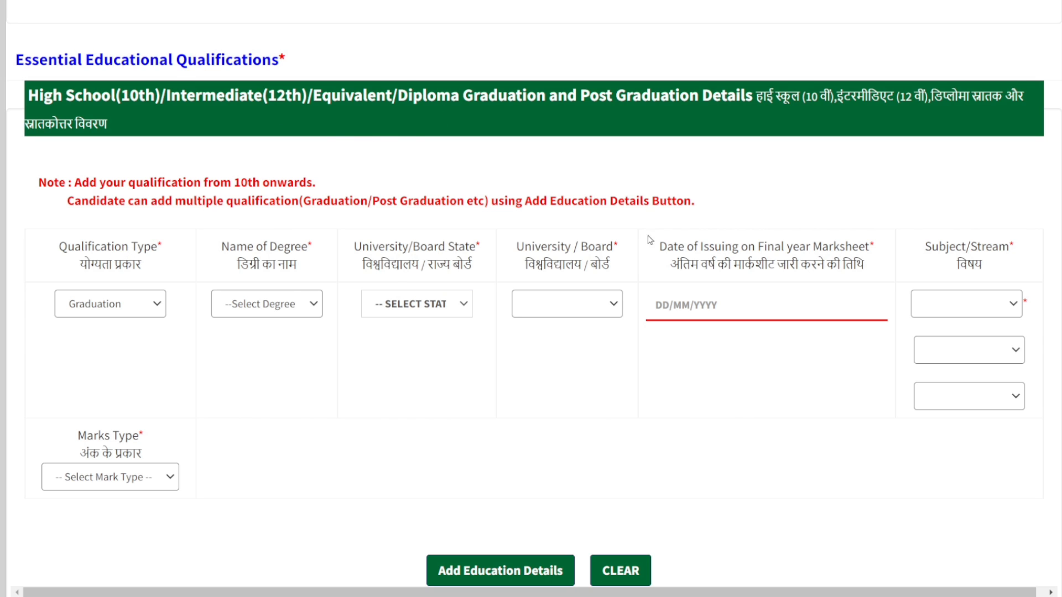
{"action": "scroll", "coordinate": [592, 173], "scroll_direction": "down", "scroll_amount": 7}
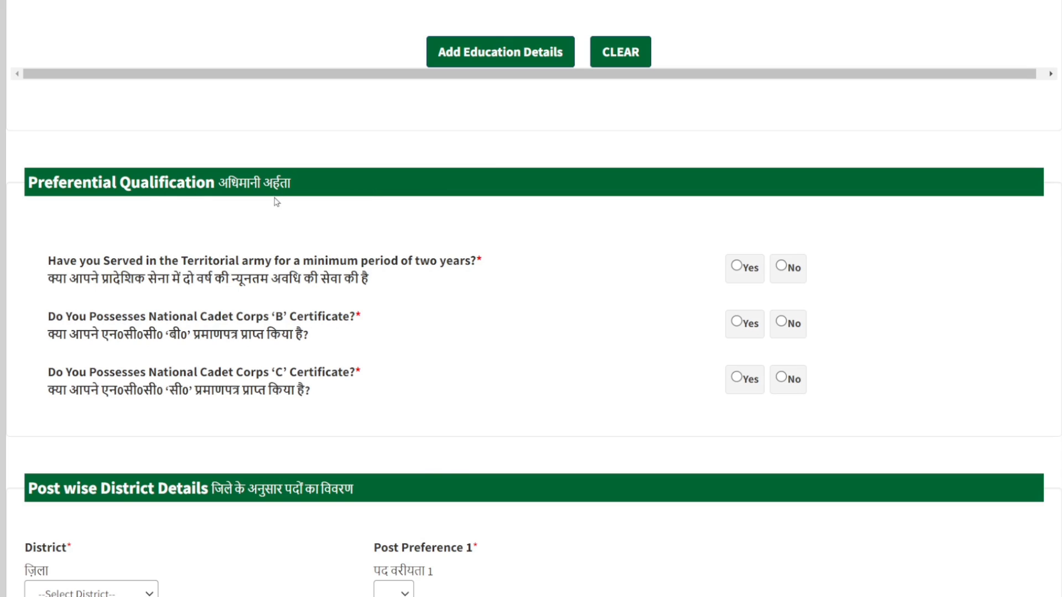
{"action": "scroll", "coordinate": [277, 202], "scroll_direction": "down", "scroll_amount": 1}
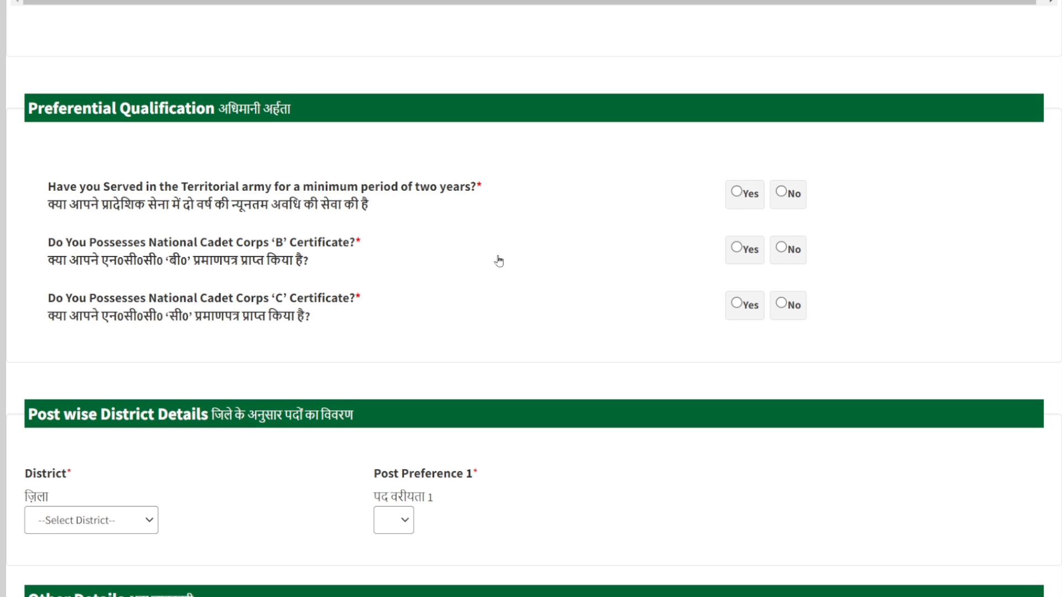
{"action": "left_click", "coordinate": [738, 248]}
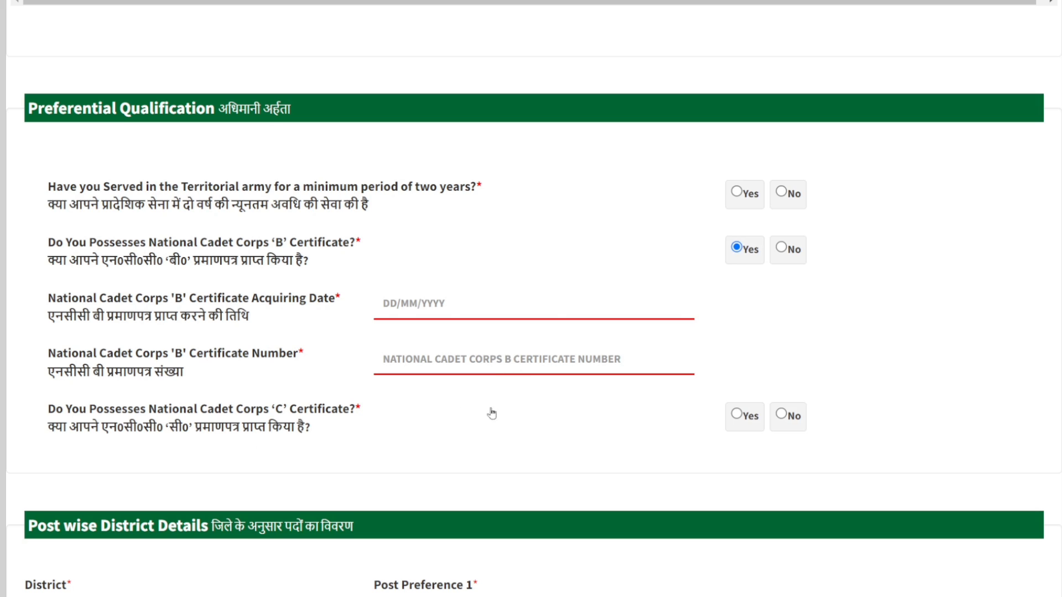
{"action": "left_click", "coordinate": [743, 416]}
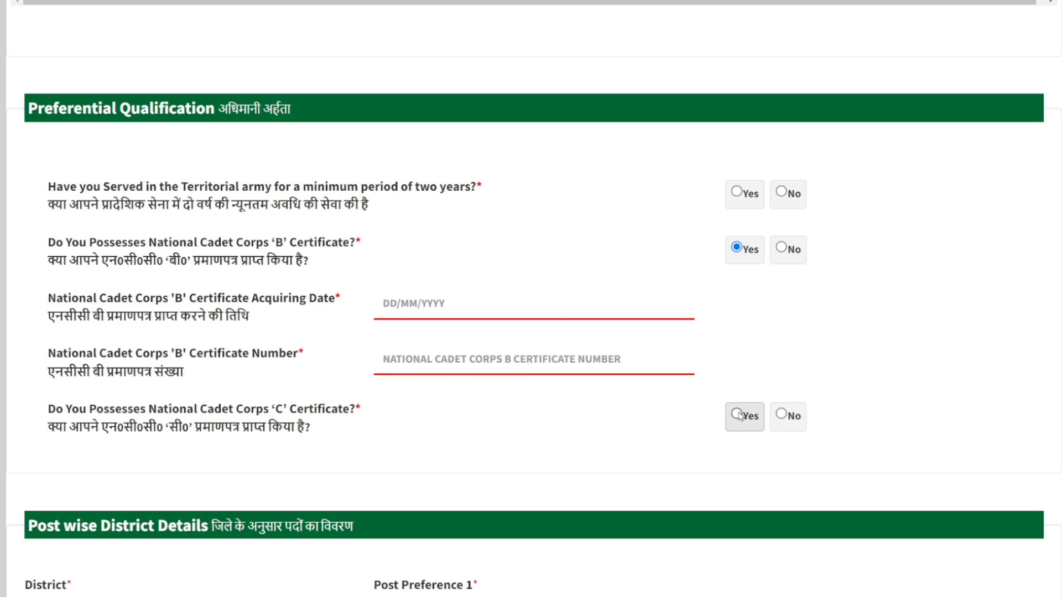
{"action": "left_click", "coordinate": [785, 417]}
{"action": "left_click", "coordinate": [747, 420]}
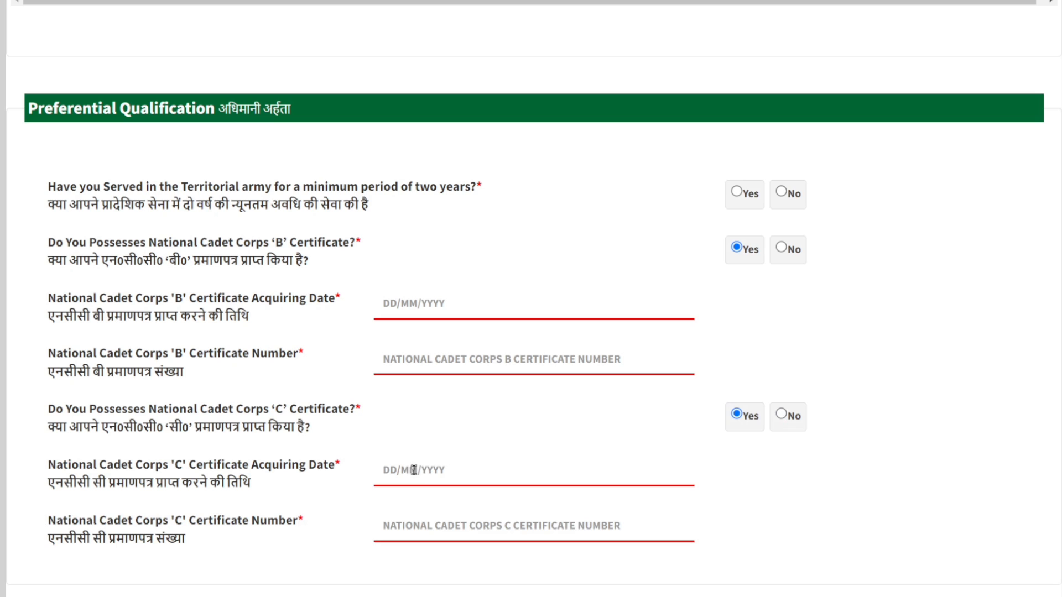
Step: Review the available districts under Post wise District Details without selecting one
{"action": "scroll", "coordinate": [545, 465], "scroll_direction": "down", "scroll_amount": 3}
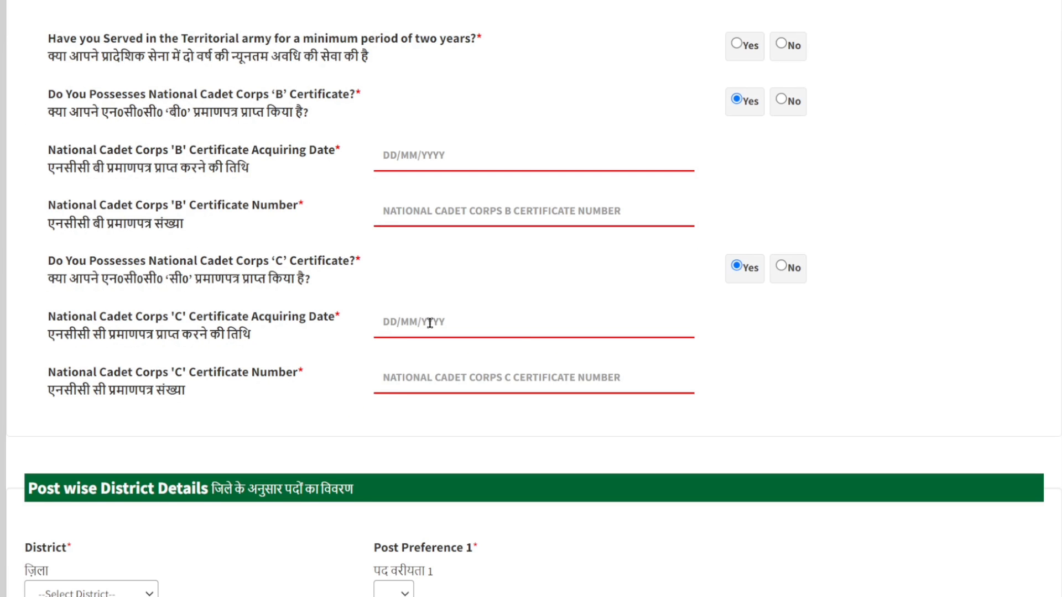
{"action": "scroll", "coordinate": [522, 381], "scroll_direction": "down", "scroll_amount": 3}
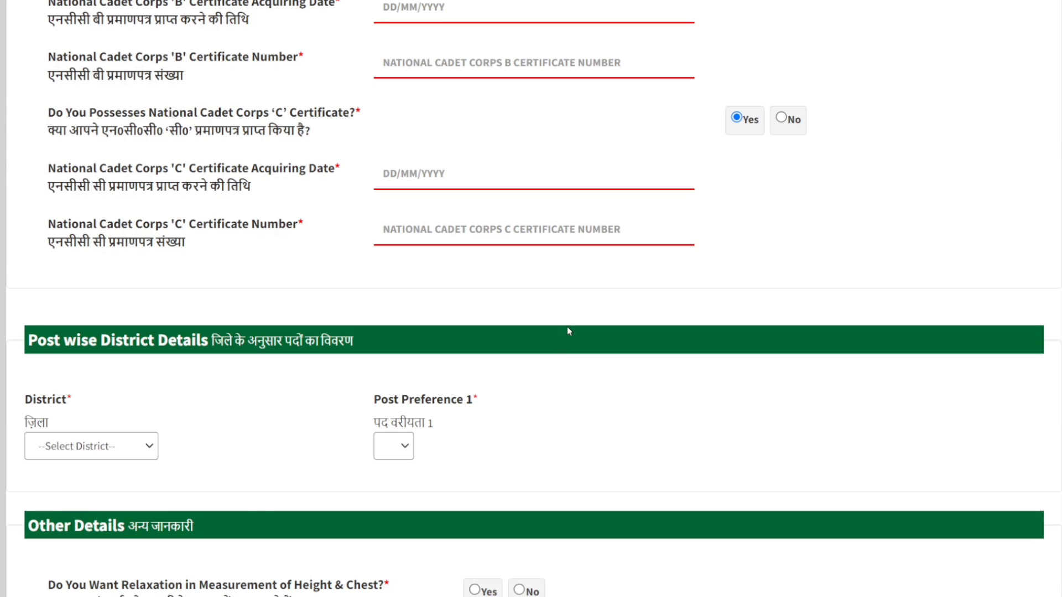
{"action": "scroll", "coordinate": [426, 334], "scroll_direction": "down", "scroll_amount": 1}
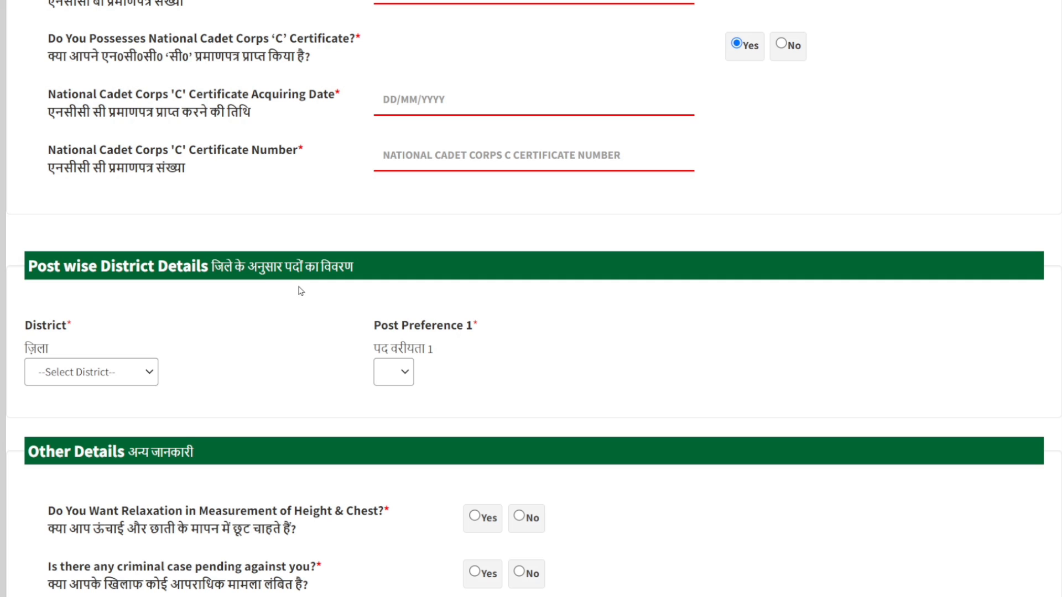
{"action": "scroll", "coordinate": [235, 273], "scroll_direction": "down", "scroll_amount": 2}
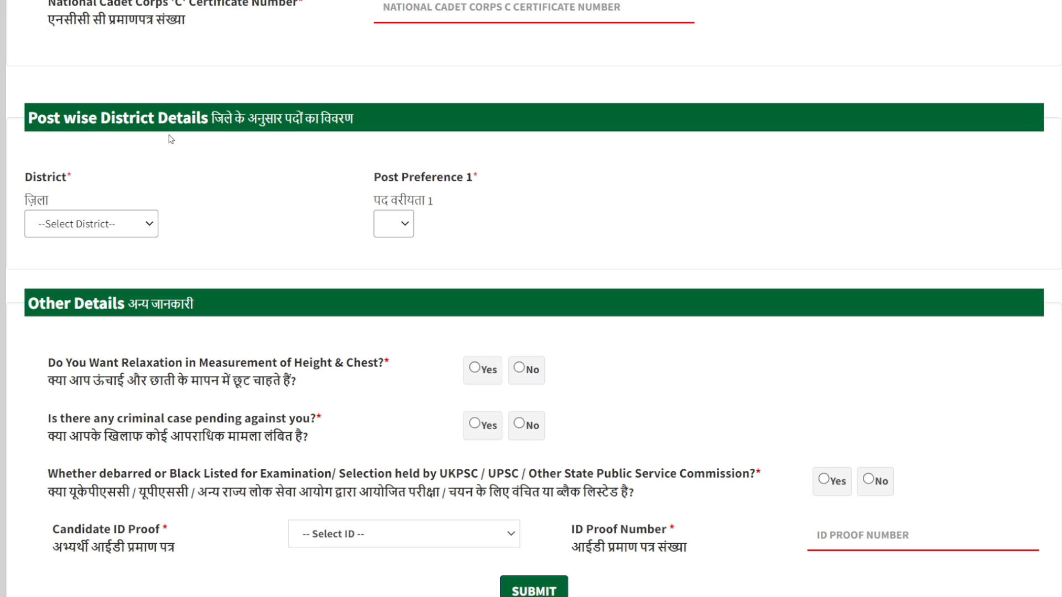
{"action": "scroll", "coordinate": [222, 285], "scroll_direction": "down", "scroll_amount": 1}
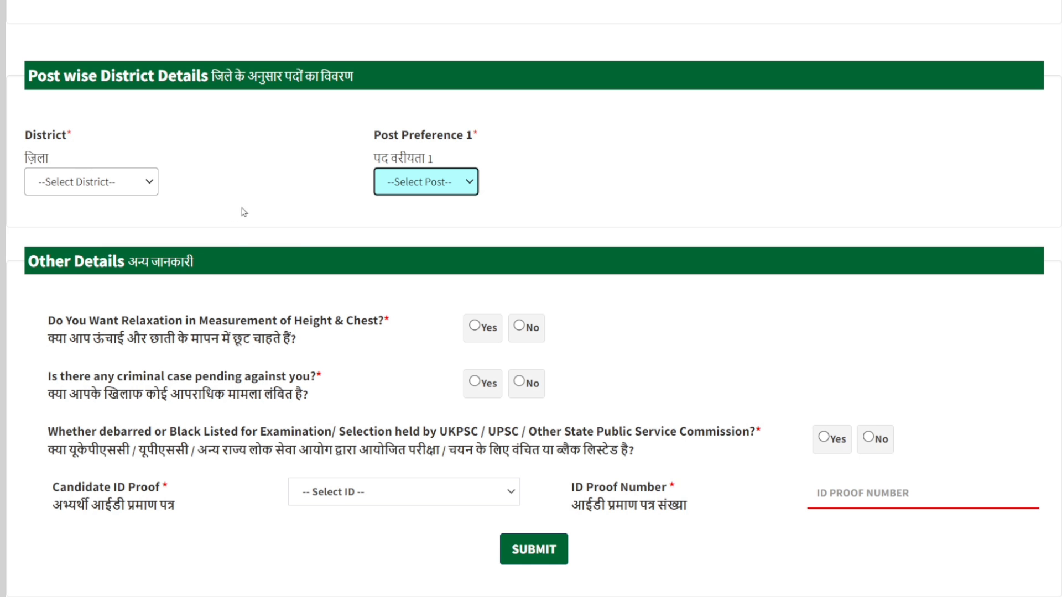
{"action": "left_click", "coordinate": [150, 182]}
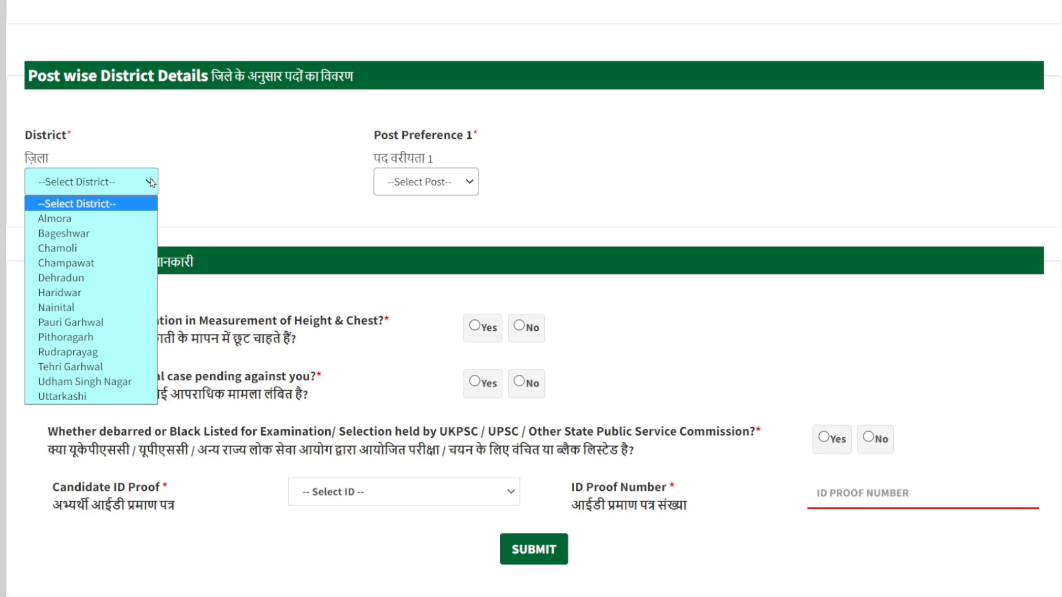
{"action": "left_click", "coordinate": [266, 145]}
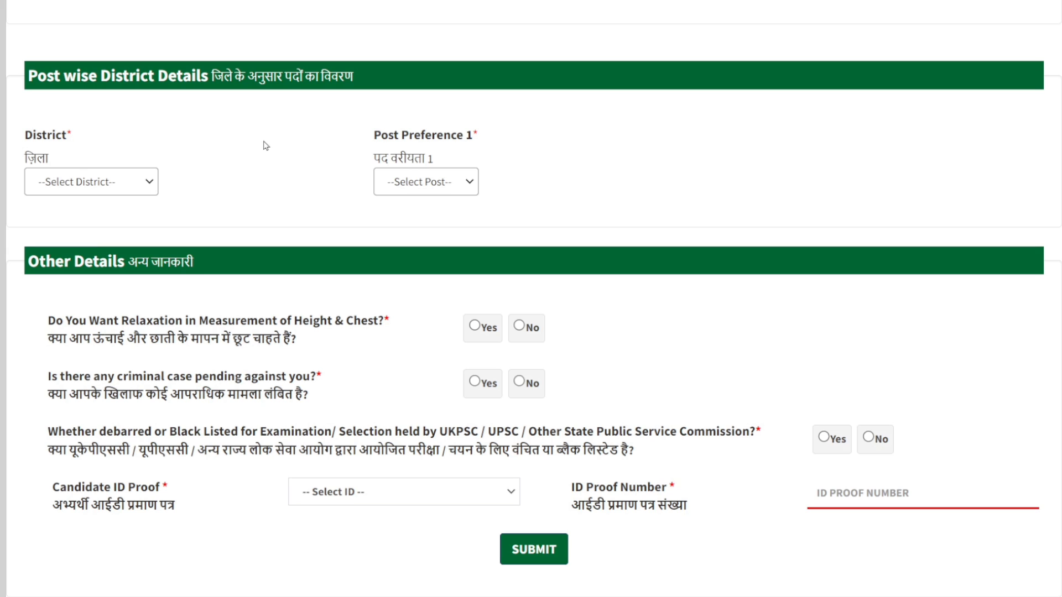
Step: Set the district to Dehradun, with Patwari as post preference 1 and Lekhpal as post preference 2
{"action": "left_click", "coordinate": [149, 182]}
{"action": "left_click", "coordinate": [111, 288]}
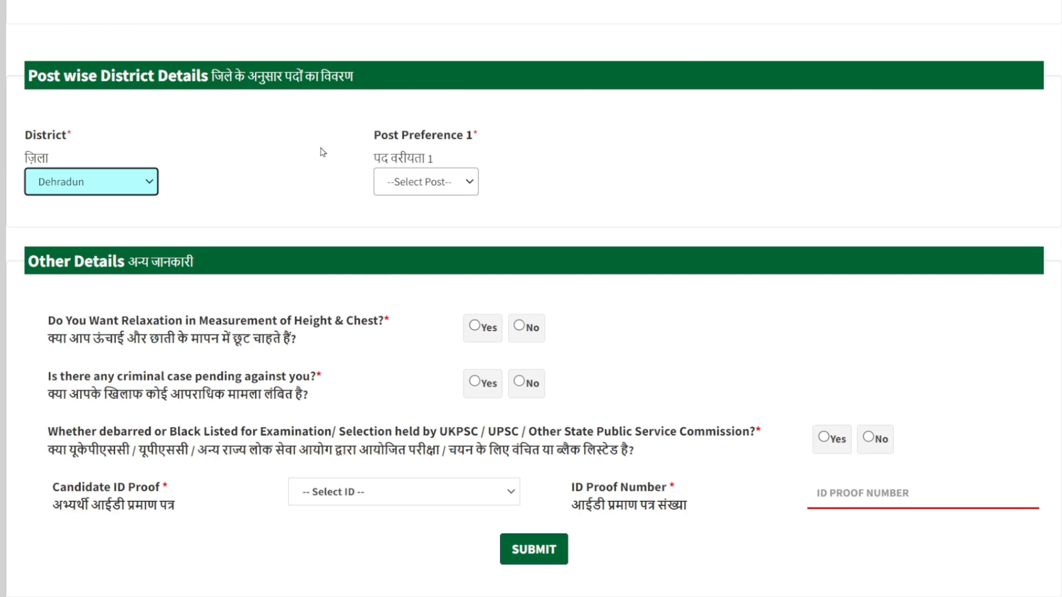
{"action": "left_click", "coordinate": [471, 262]}
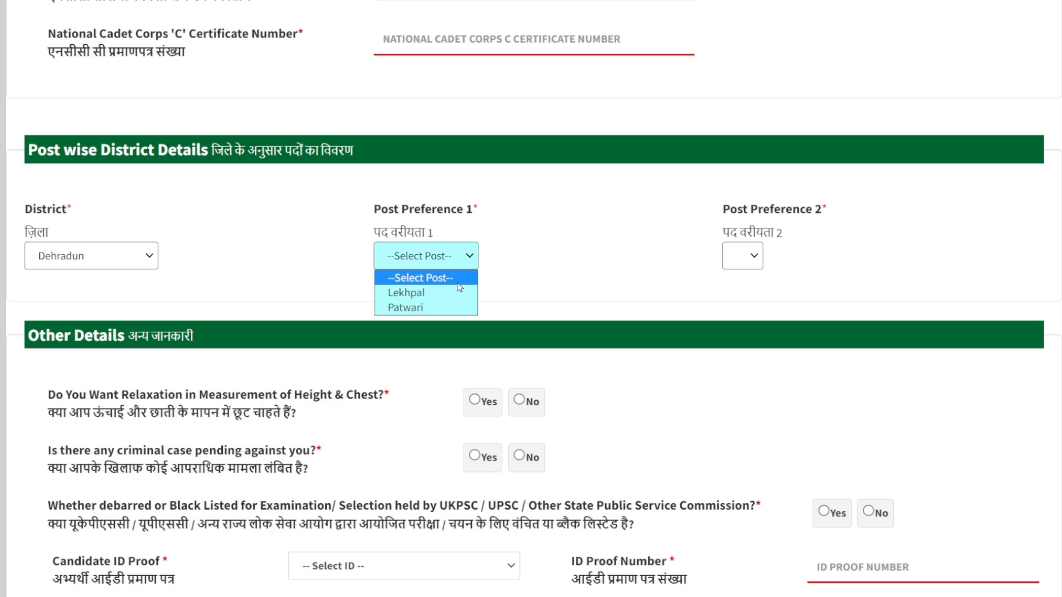
{"action": "left_click", "coordinate": [427, 308]}
{"action": "scroll", "coordinate": [762, 268], "scroll_direction": "down", "scroll_amount": 3}
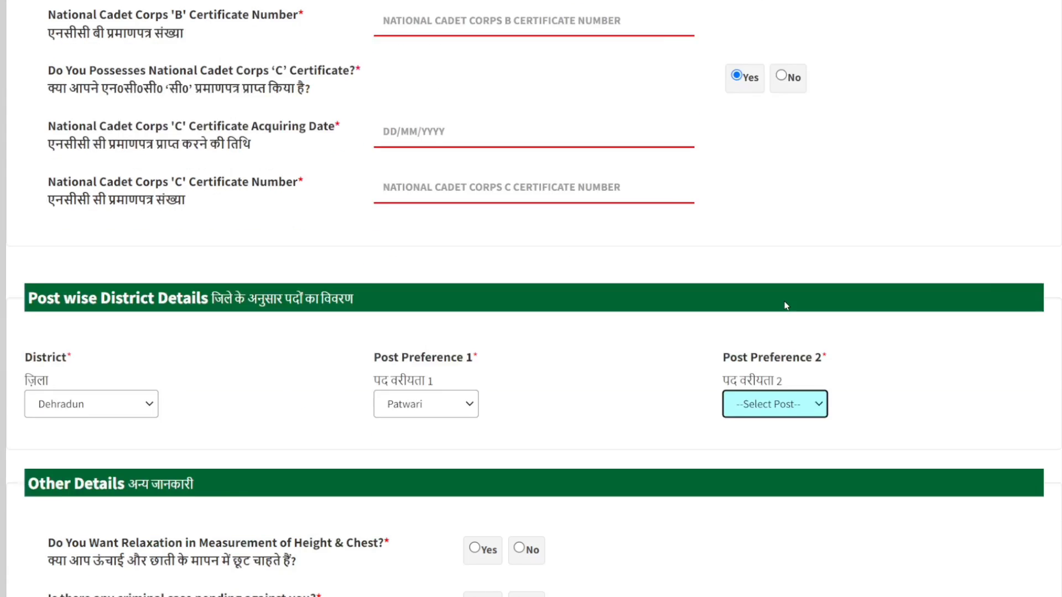
{"action": "left_click", "coordinate": [825, 343]}
{"action": "left_click", "coordinate": [755, 364]}
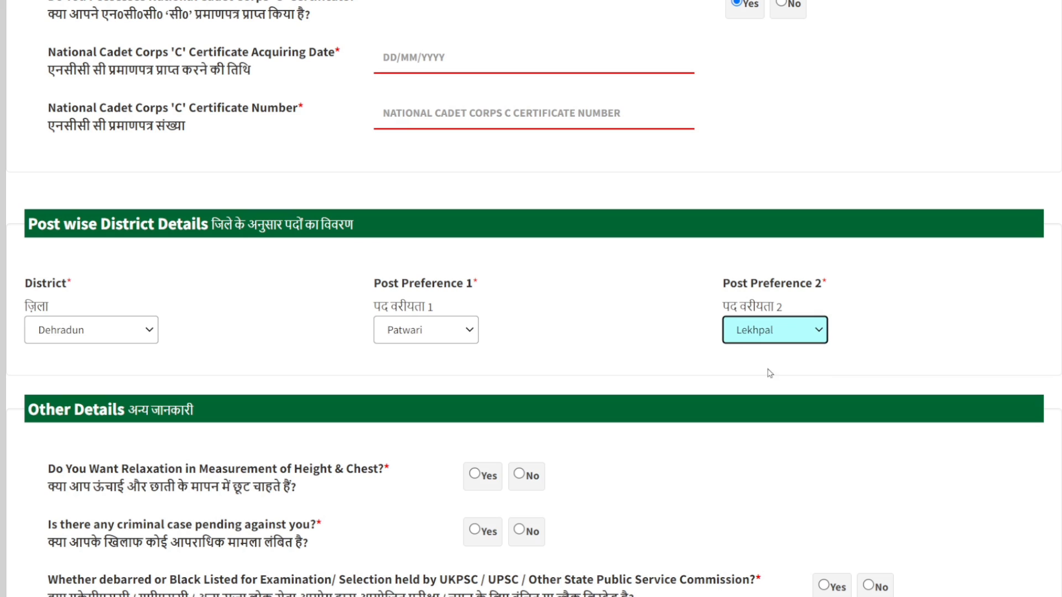
Step: Change the district under Post wise District Details to Tehri Garhwal
{"action": "left_click", "coordinate": [150, 334]}
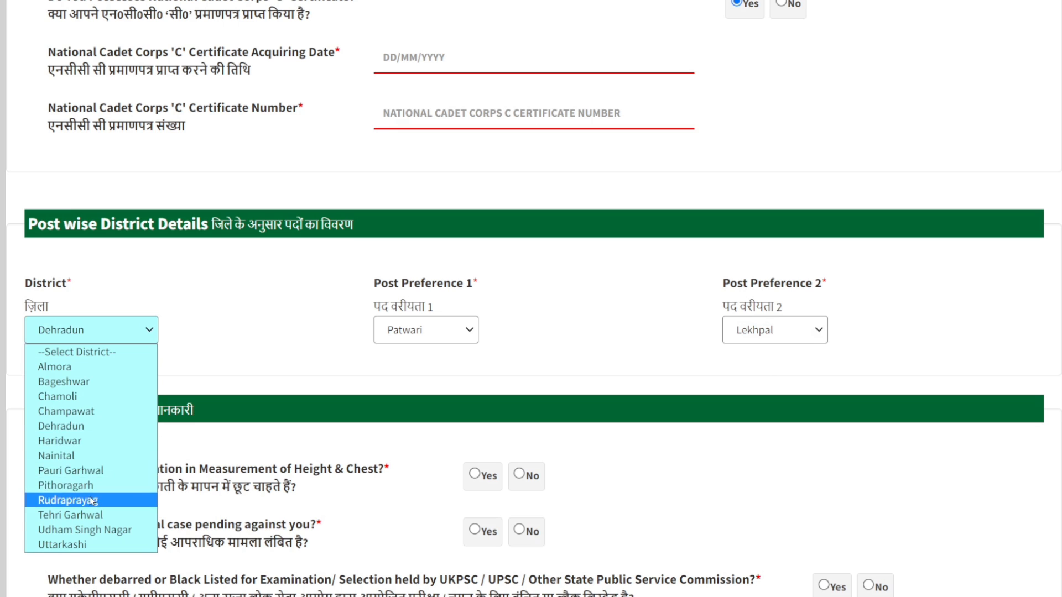
{"action": "left_click", "coordinate": [81, 514]}
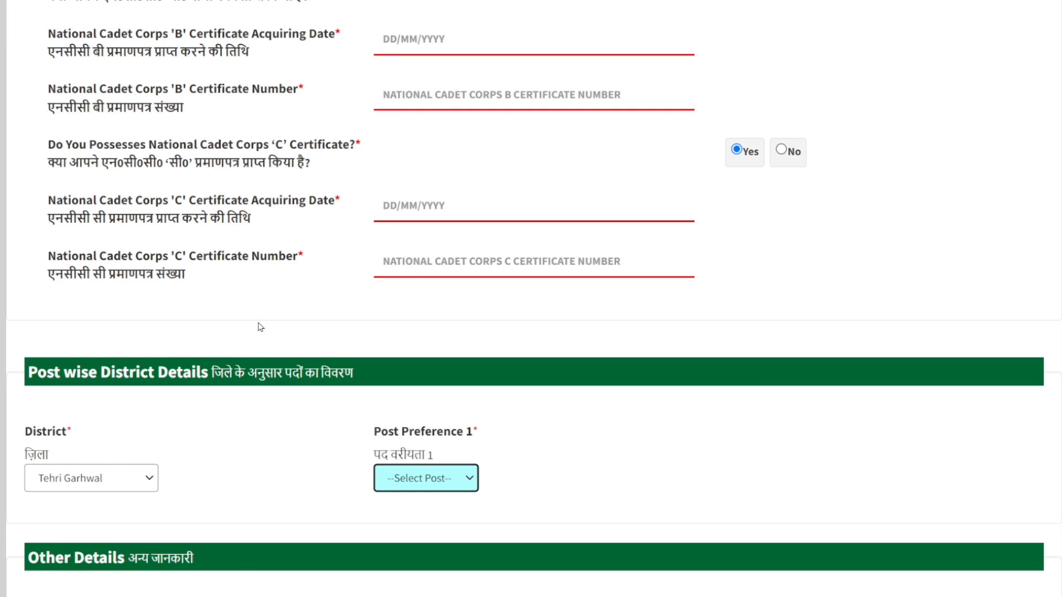
{"action": "scroll", "coordinate": [259, 440], "scroll_direction": "down", "scroll_amount": 3}
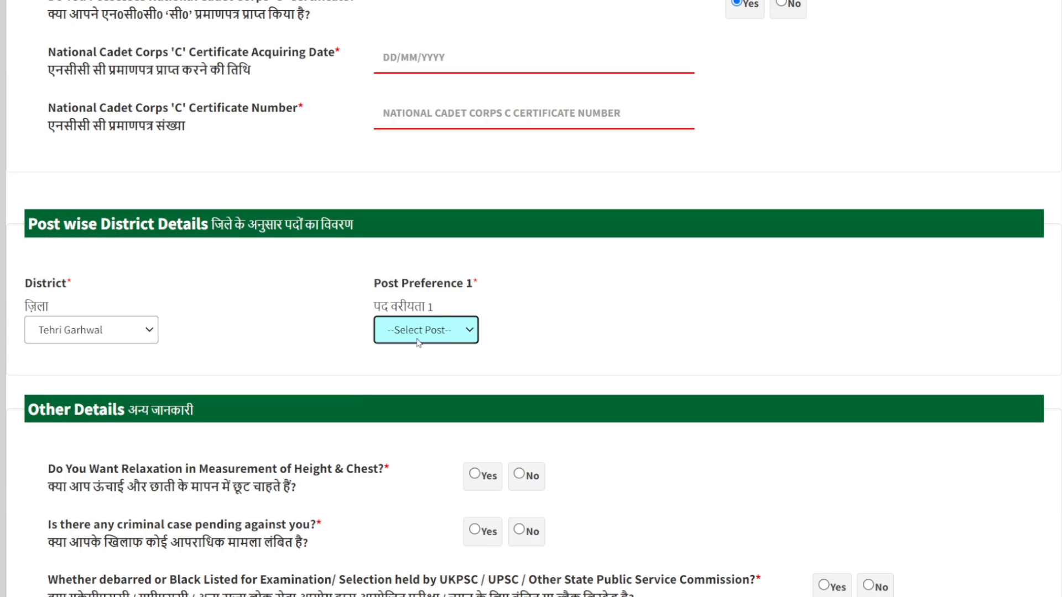
Step: Set Post Preference 1 to Patwari for the Tehri Garhwal district
{"action": "left_click", "coordinate": [471, 331]}
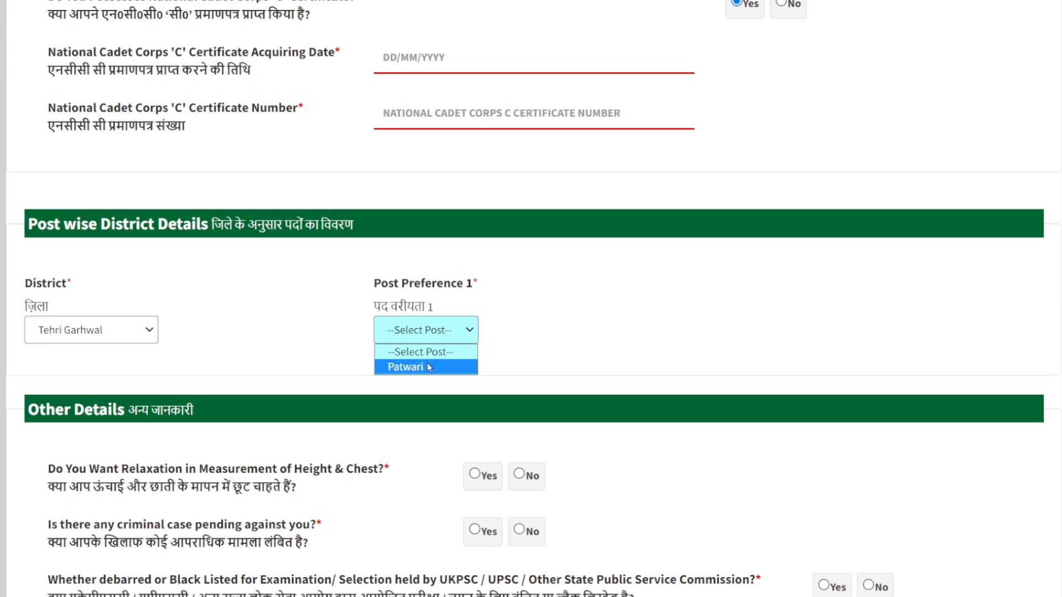
{"action": "left_click", "coordinate": [424, 367]}
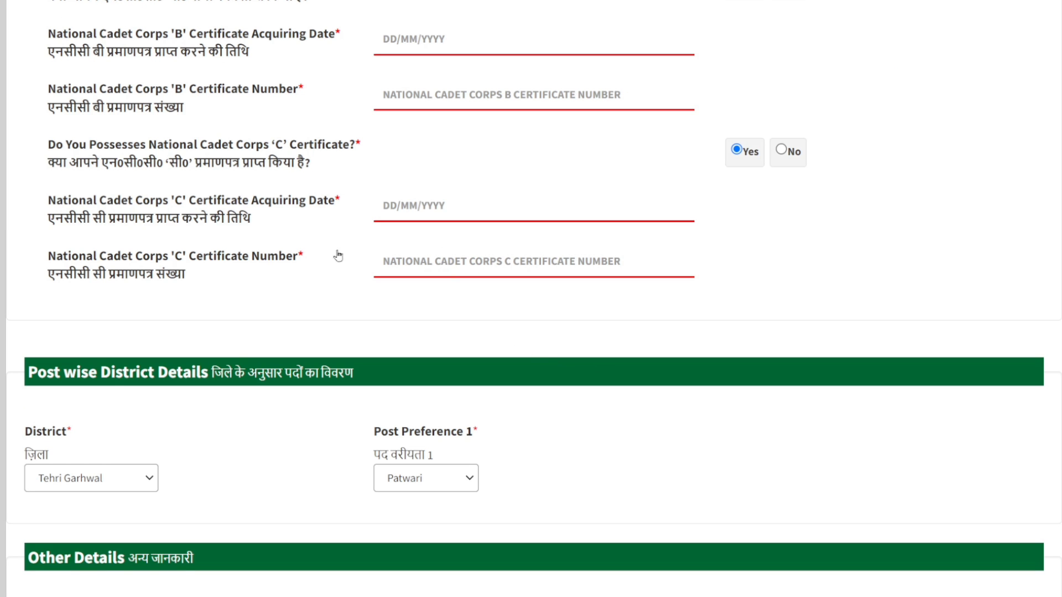
Step: Change the district under Post wise District Details to Dehradun, leaving the post preferences unselected
{"action": "scroll", "coordinate": [498, 243], "scroll_direction": "down", "scroll_amount": 5}
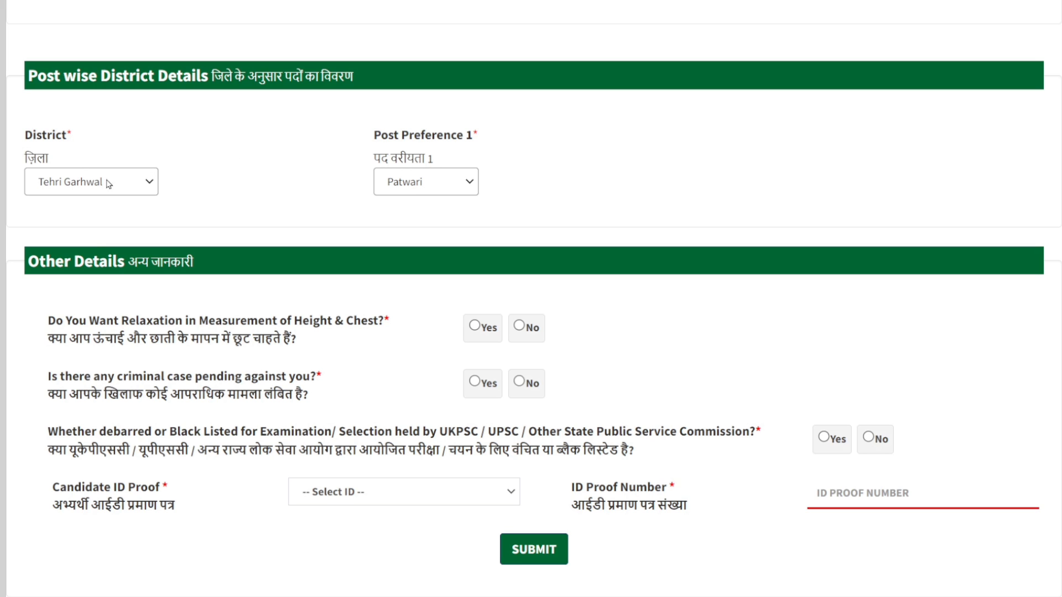
{"action": "left_click", "coordinate": [152, 185]}
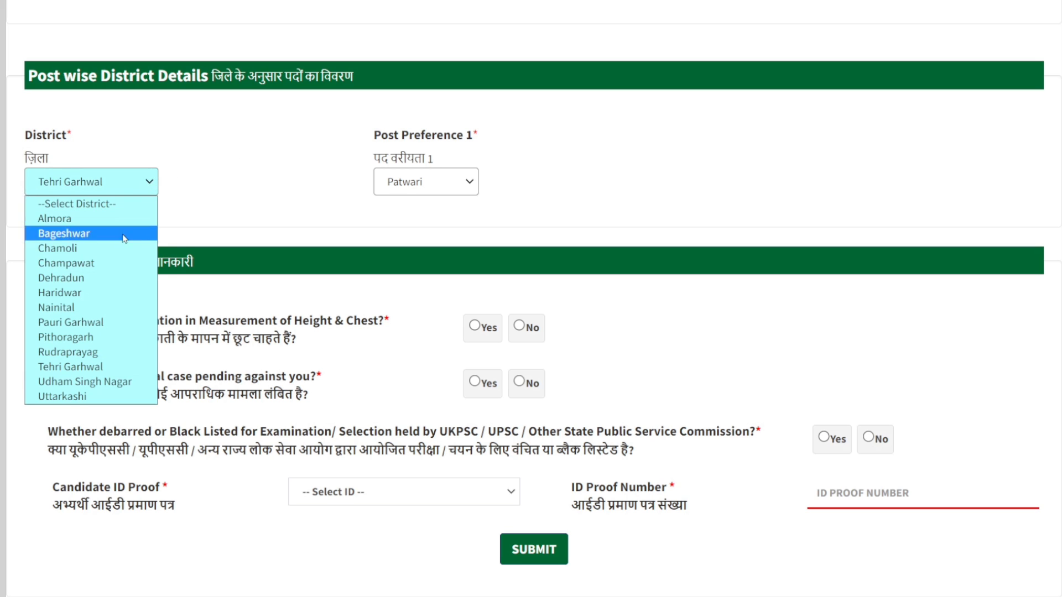
{"action": "left_click", "coordinate": [81, 278]}
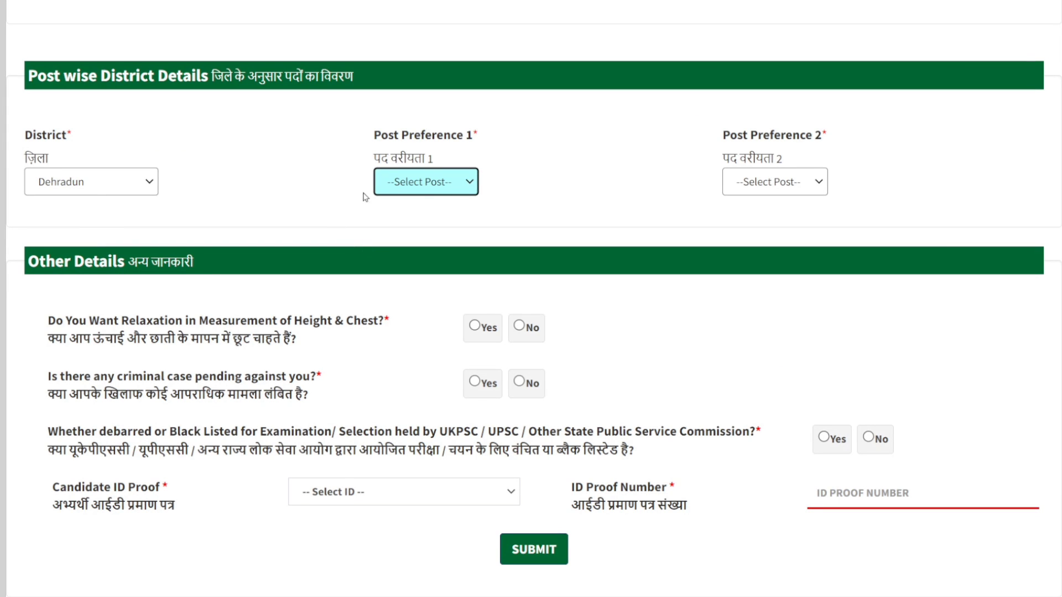
{"action": "left_click", "coordinate": [469, 184]}
{"action": "left_click", "coordinate": [542, 202]}
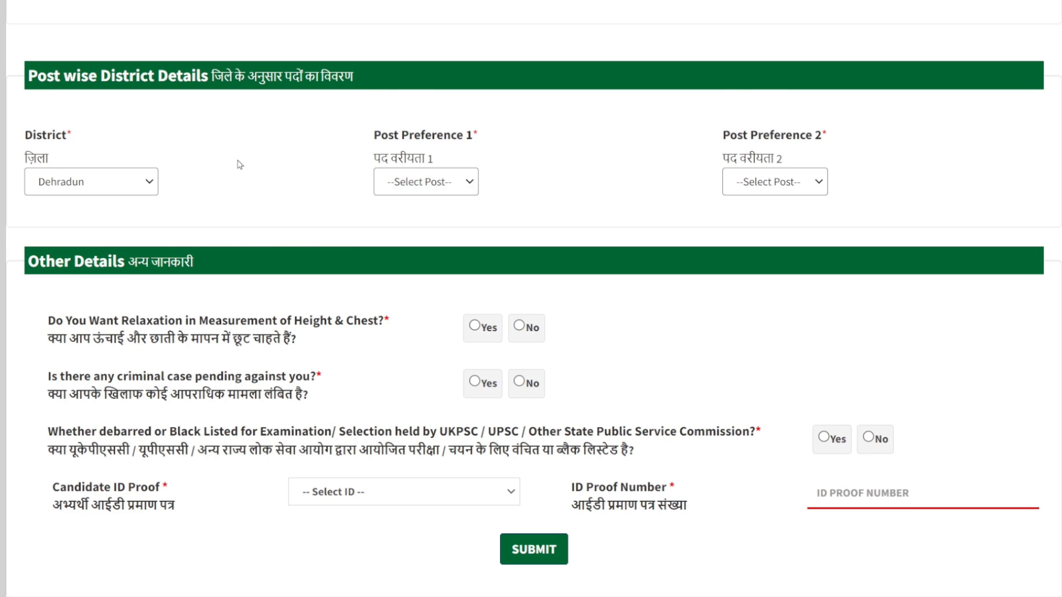
Step: Answer No to height and chest relaxation, pending criminal case and debarment or blacklisting under Other Details
{"action": "scroll", "coordinate": [183, 166], "scroll_direction": "down", "scroll_amount": 3}
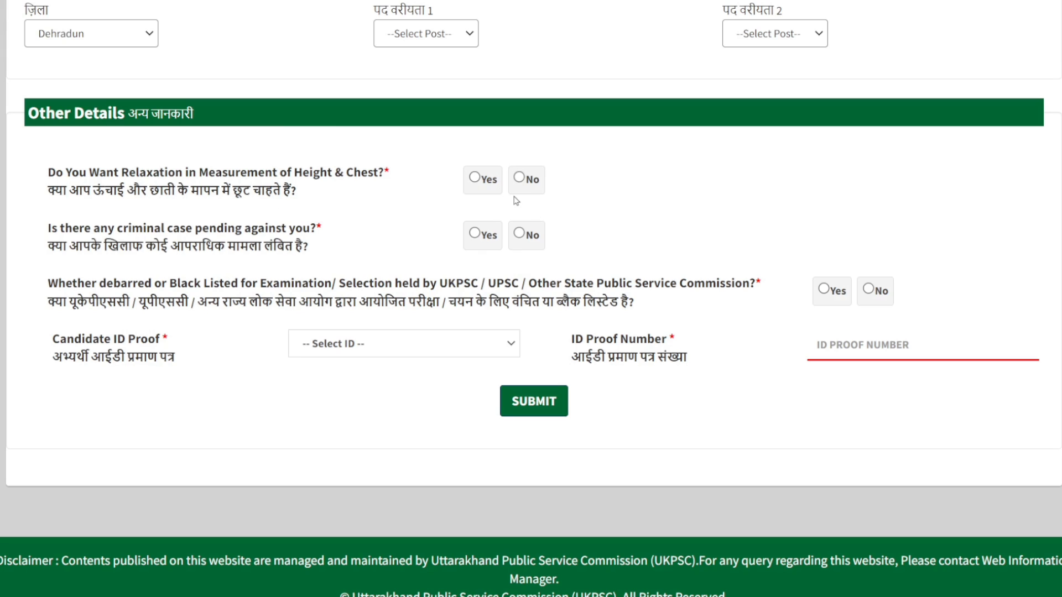
{"action": "left_click", "coordinate": [480, 177]}
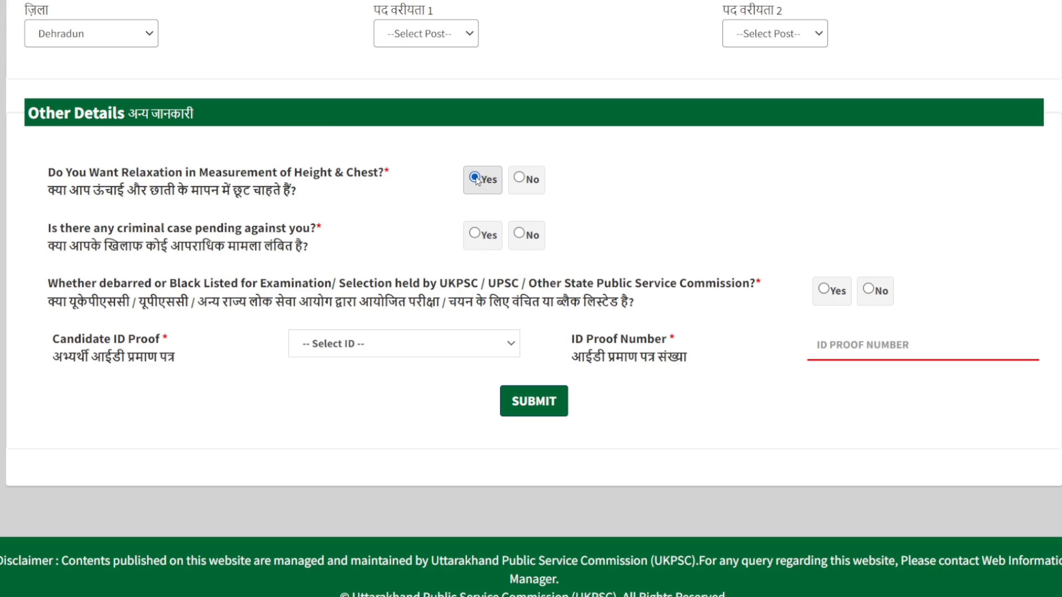
{"action": "left_click", "coordinate": [531, 177]}
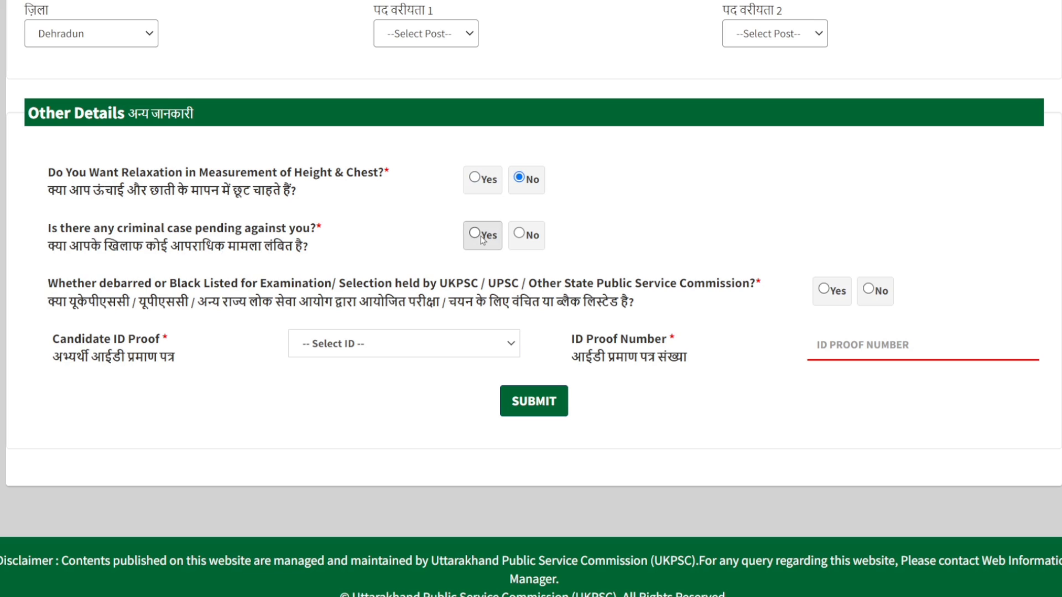
{"action": "left_click", "coordinate": [518, 235]}
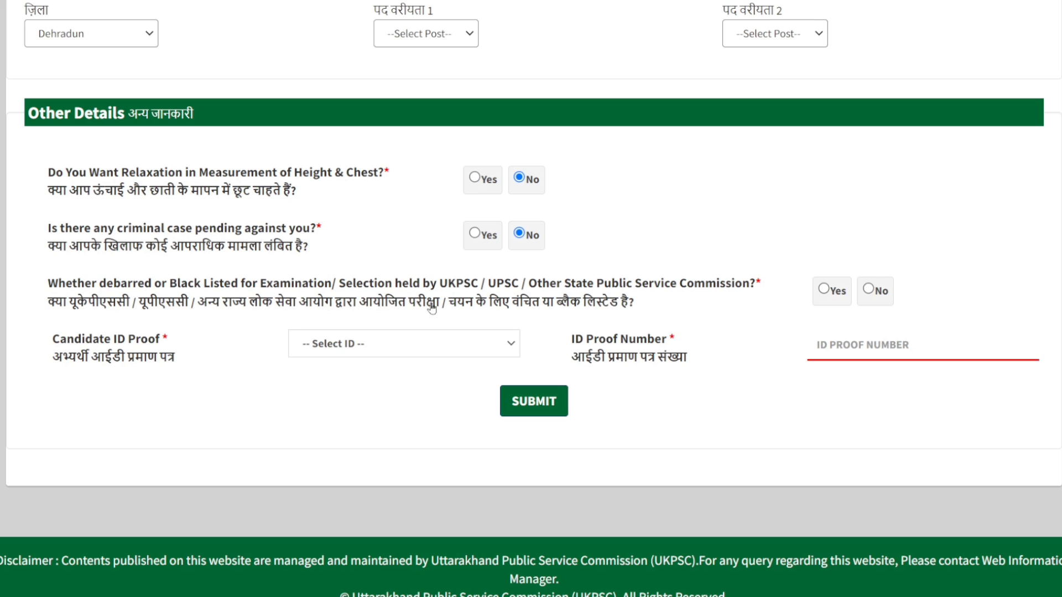
{"action": "left_click", "coordinate": [868, 289]}
Step: Choose Aadhaar Card as the candidate ID proof and activate the ID Proof Number field
{"action": "left_click", "coordinate": [502, 350]}
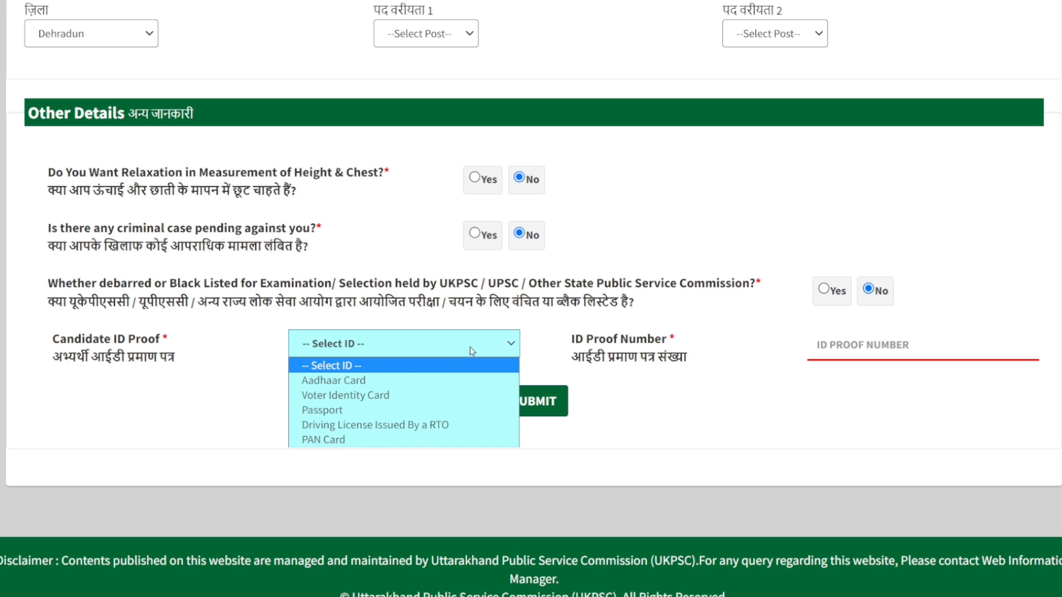
{"action": "left_click", "coordinate": [383, 374]}
{"action": "left_click", "coordinate": [744, 347]}
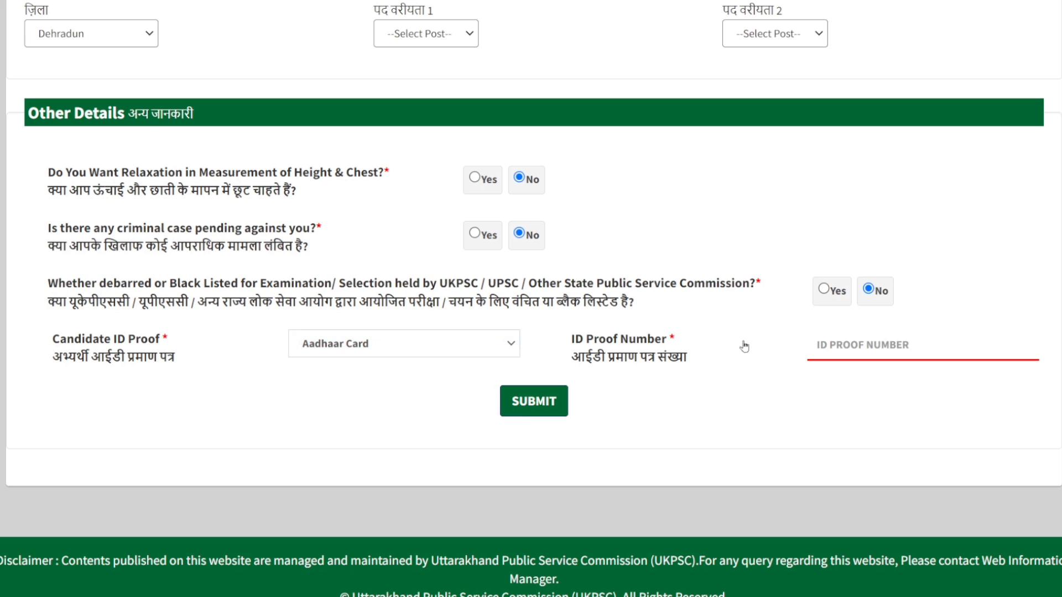
{"action": "left_click", "coordinate": [873, 344]}
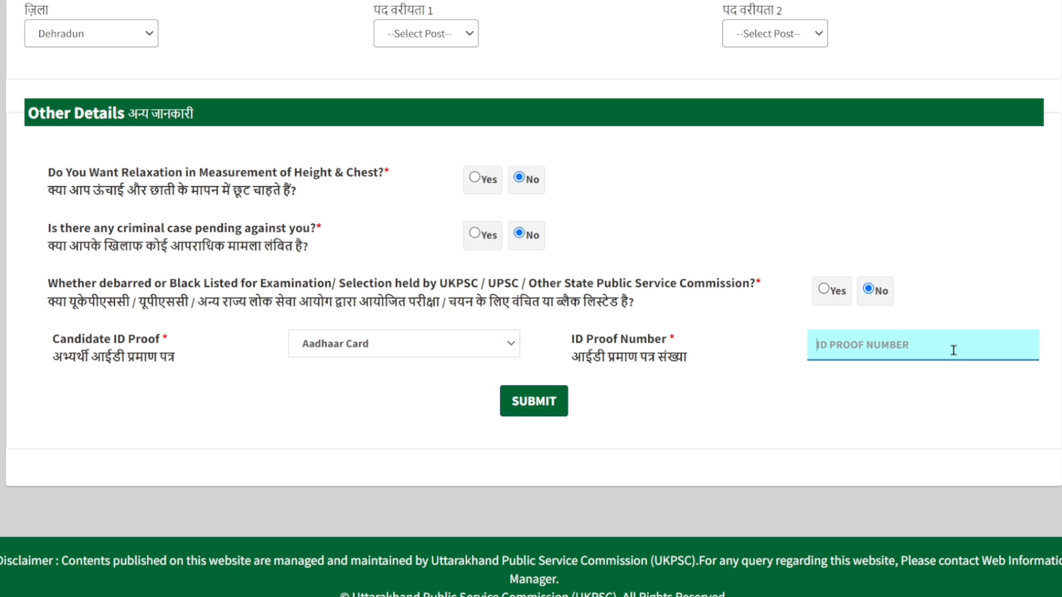